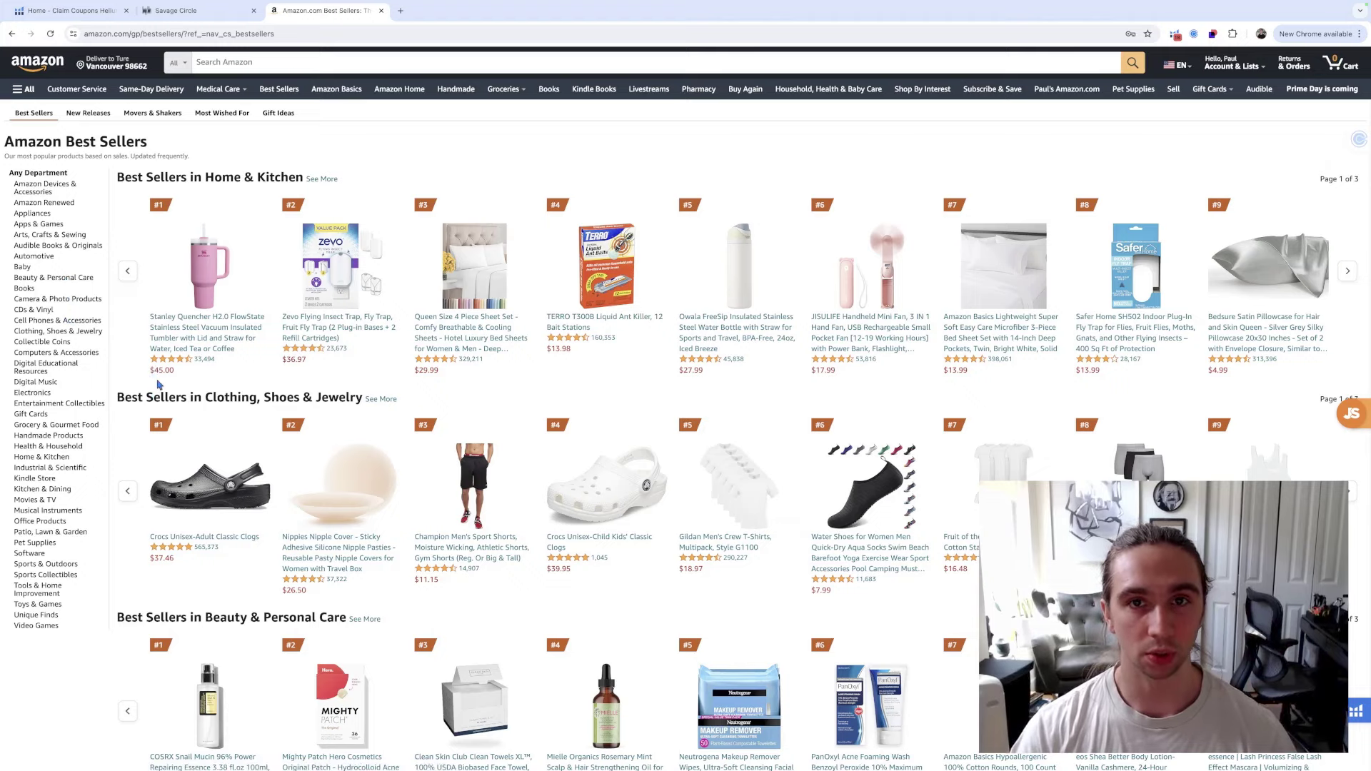
Zoom in to read the Any Department list, then restore normal page zoom
scroll(168, 385, "down", 1)
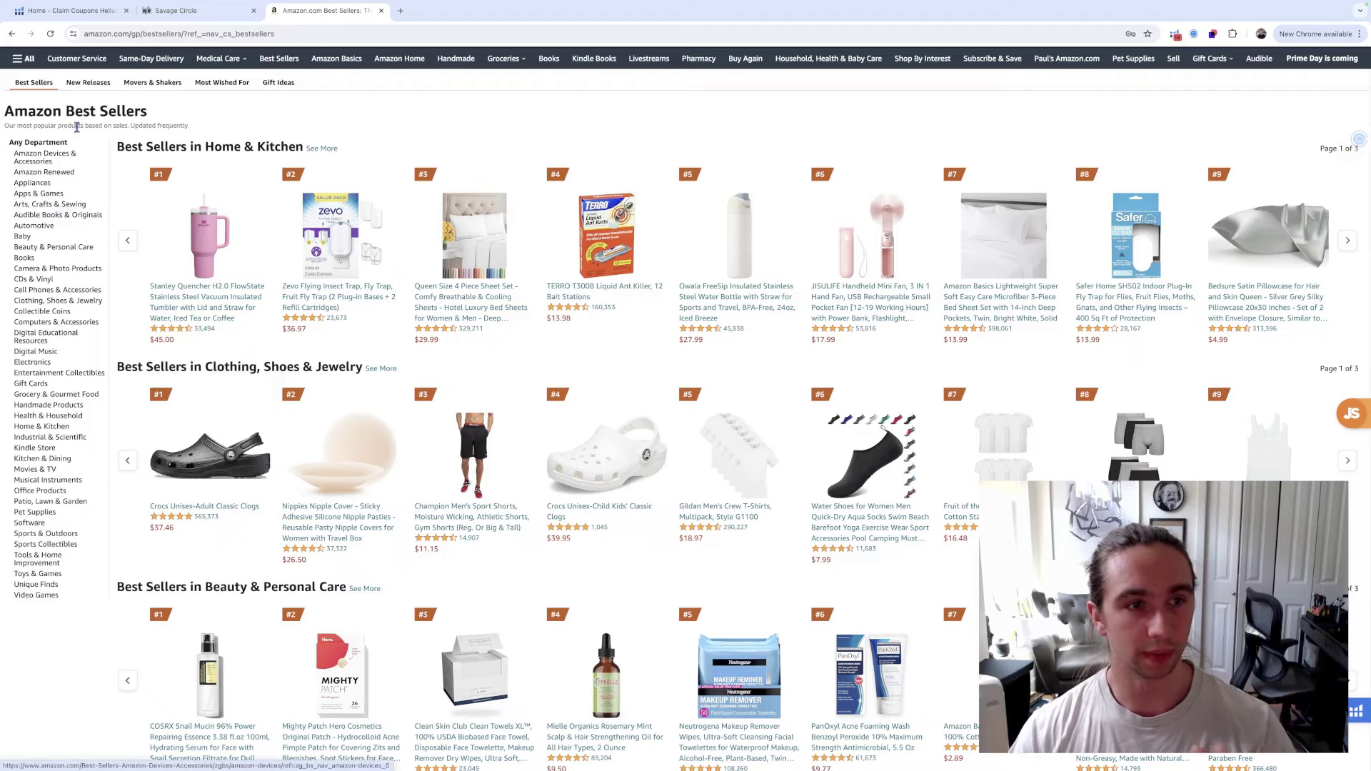
scroll(79, 129, "up", 1)
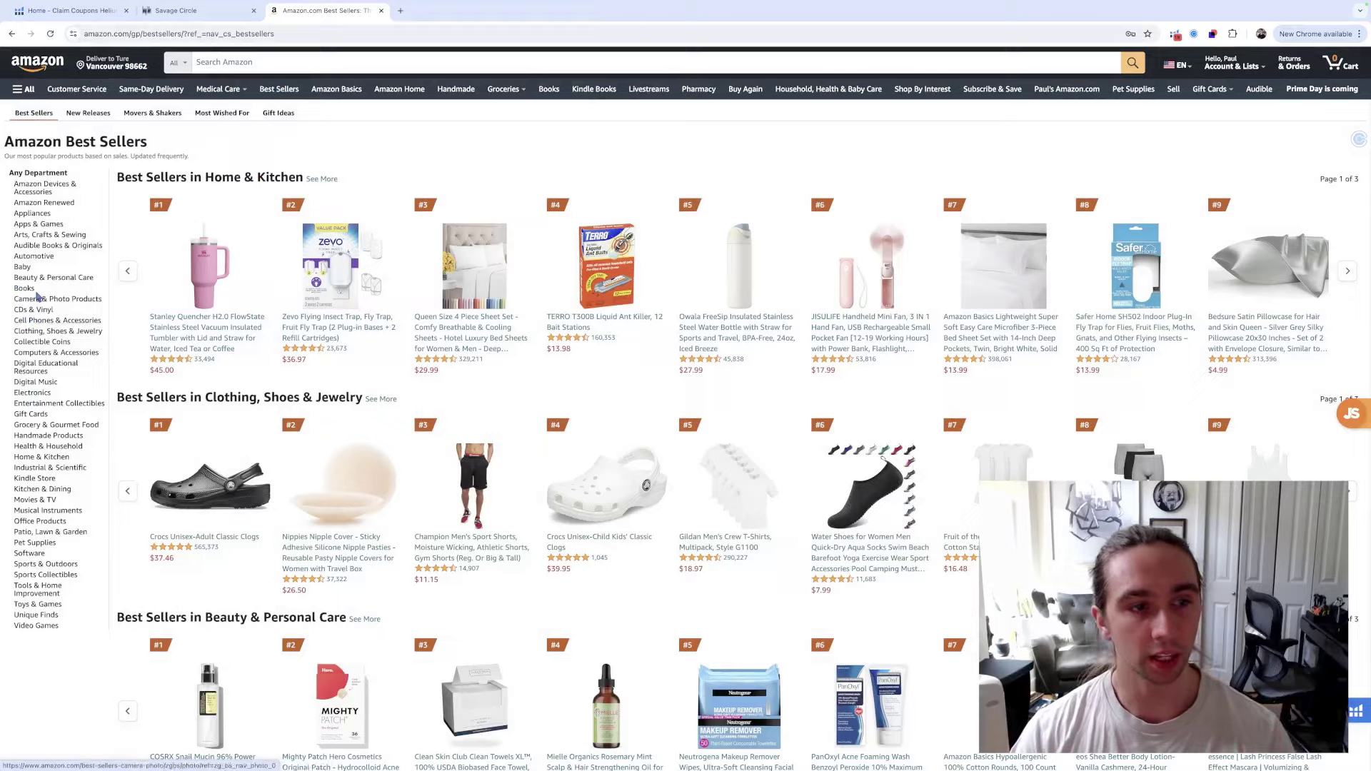
key("ctrl+plus")
key("ctrl+plus")
key("ctrl+plus")
key("ctrl+plus")
key("ctrl+plus")
key("ctrl+plus")
key("ctrl+plus")
scroll(100, 306, "up", 1)
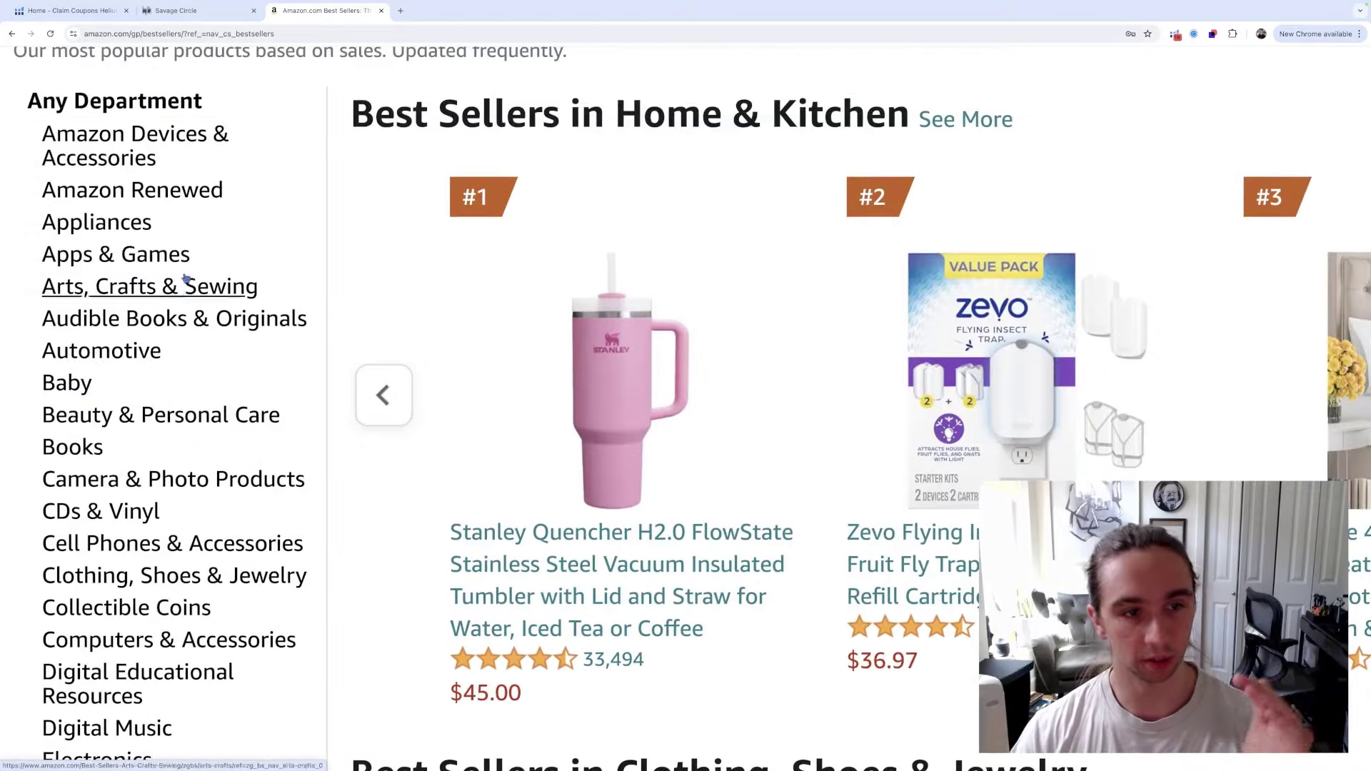
scroll(178, 351, "down", 1)
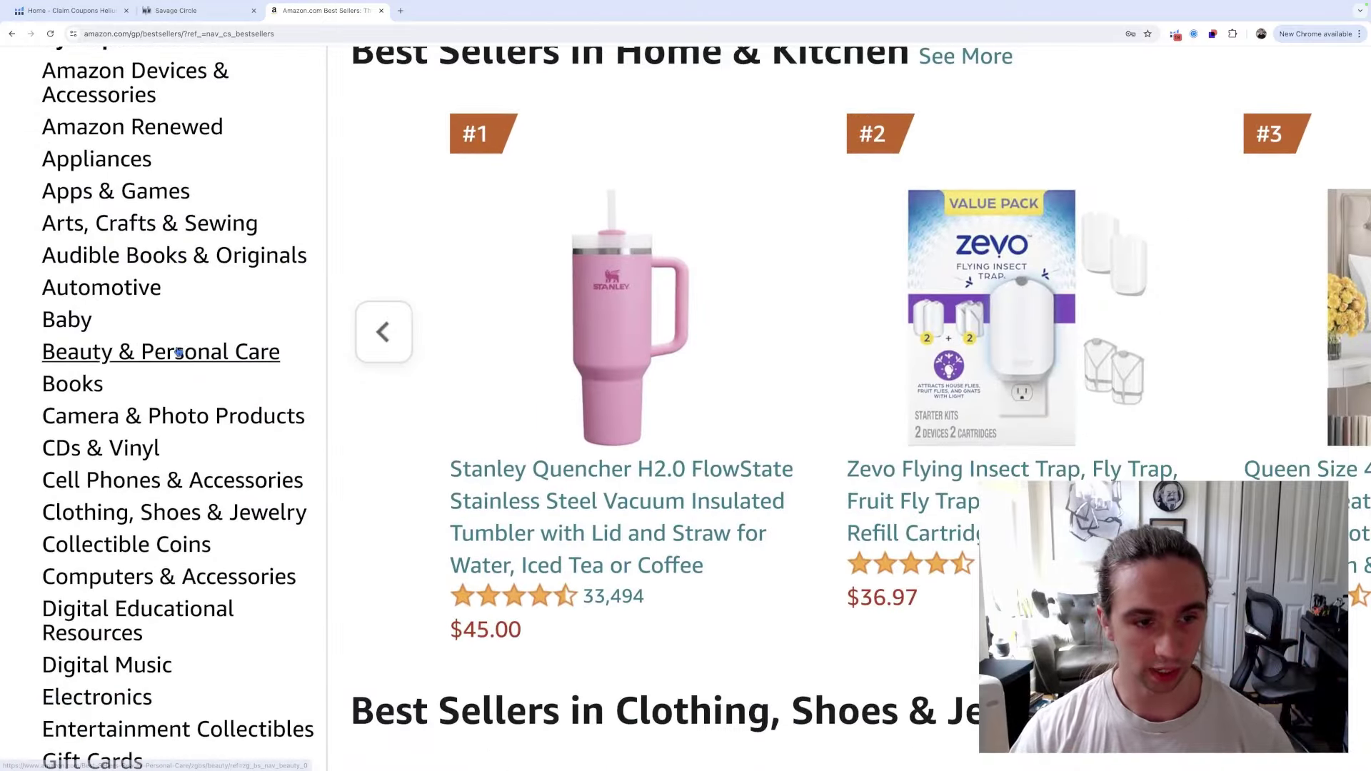
key("ctrl+0")
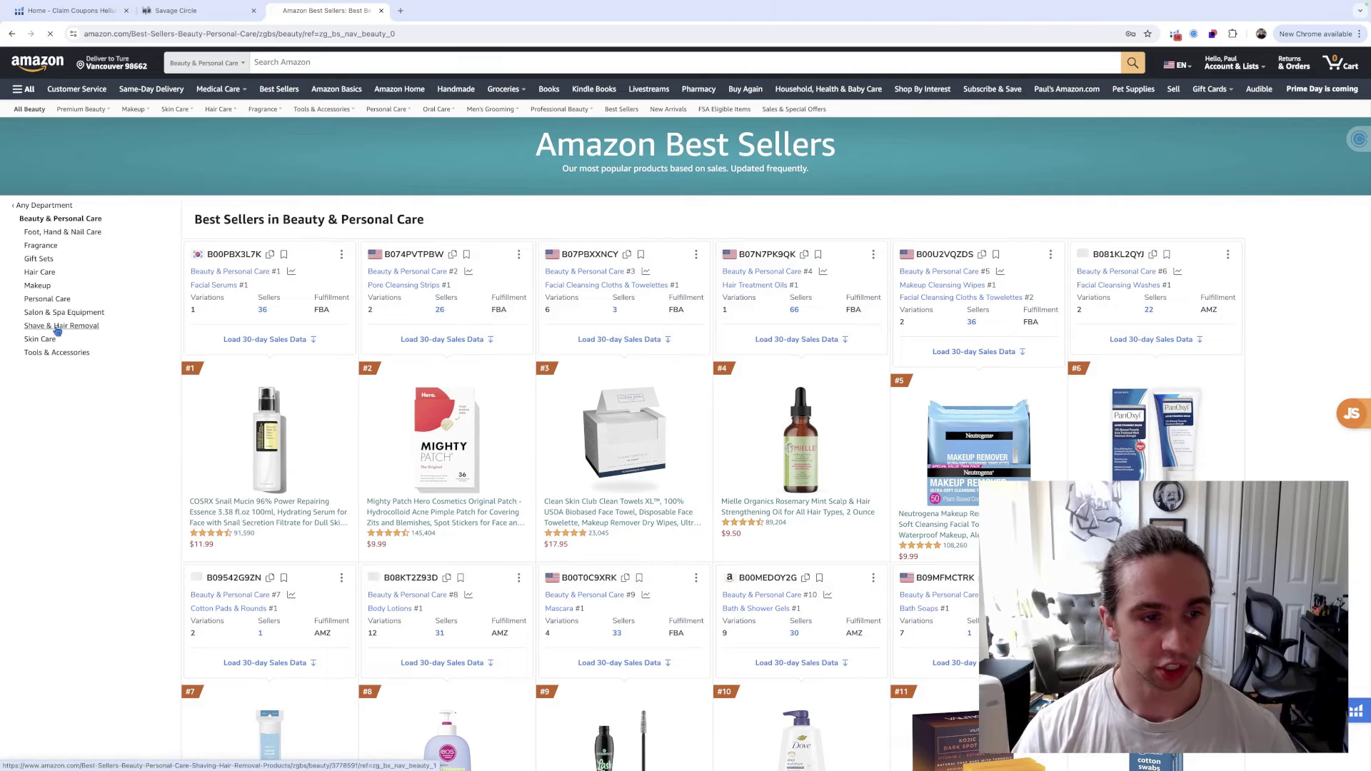
Open the Shave & Hair Removal best sellers and browse its products
left_click(57, 327)
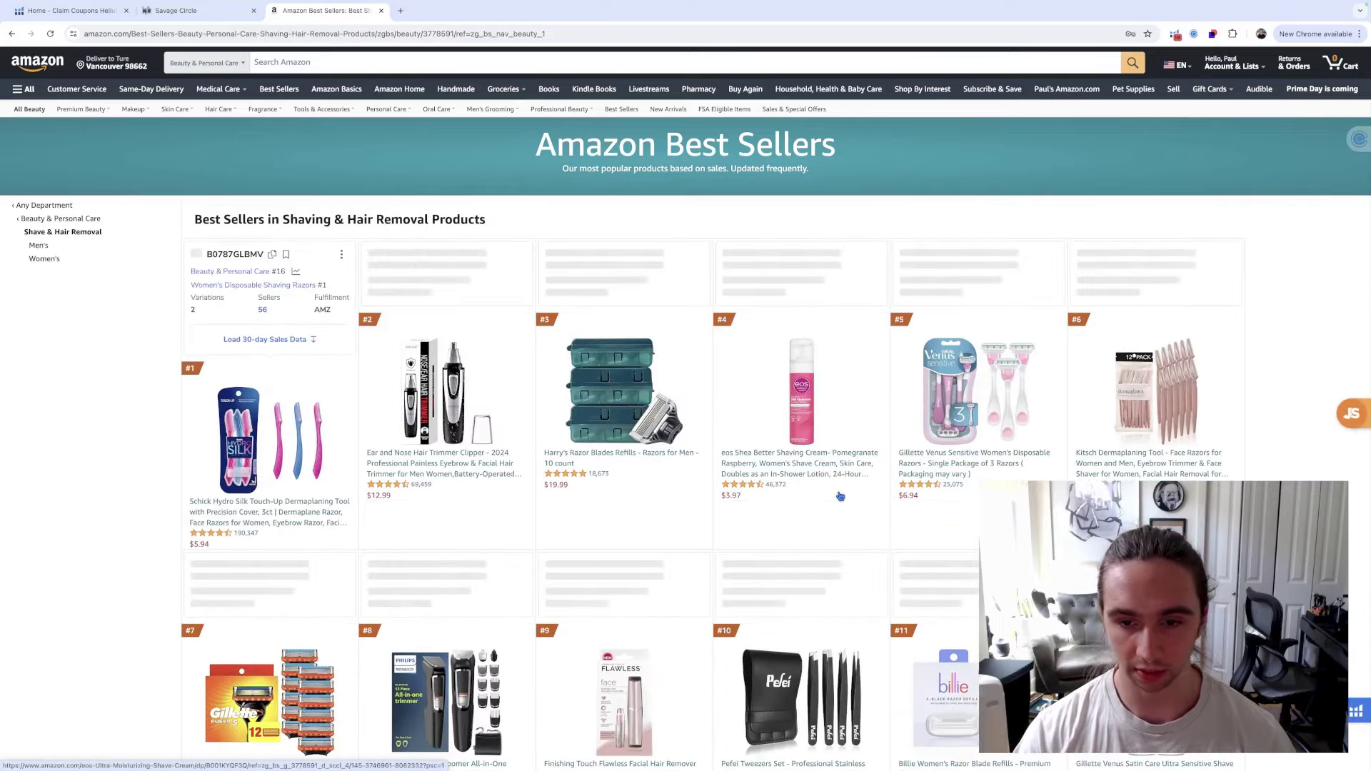
scroll(841, 497, "down", 4)
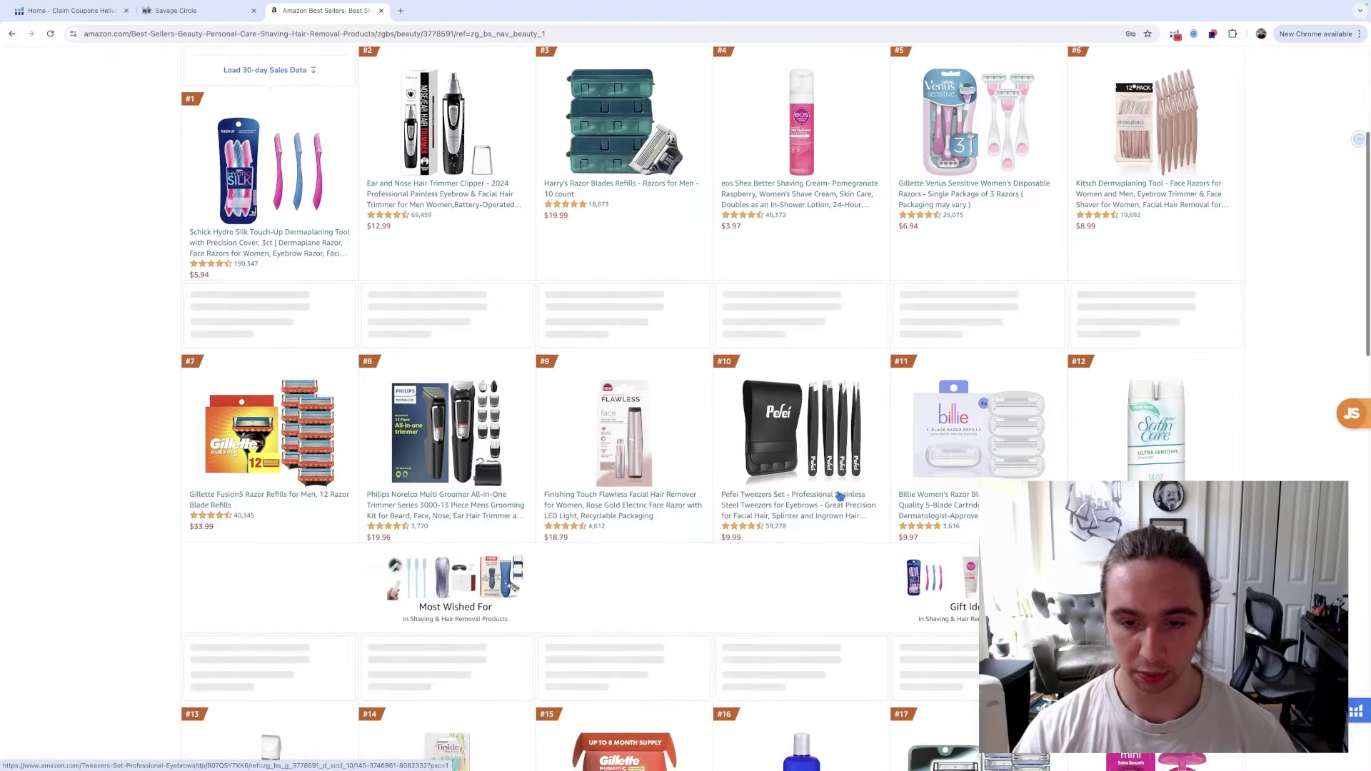
scroll(840, 497, "down", 2)
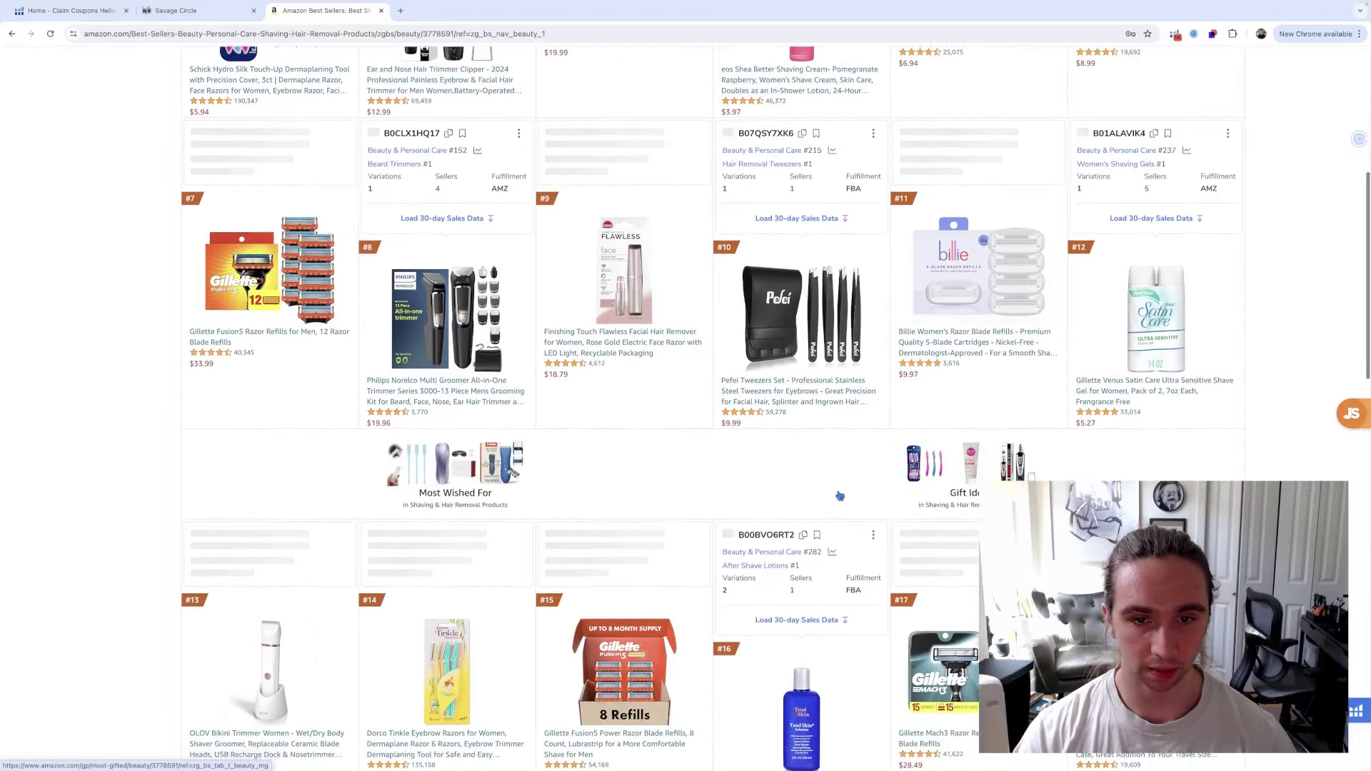
scroll(638, 386, "down", 5)
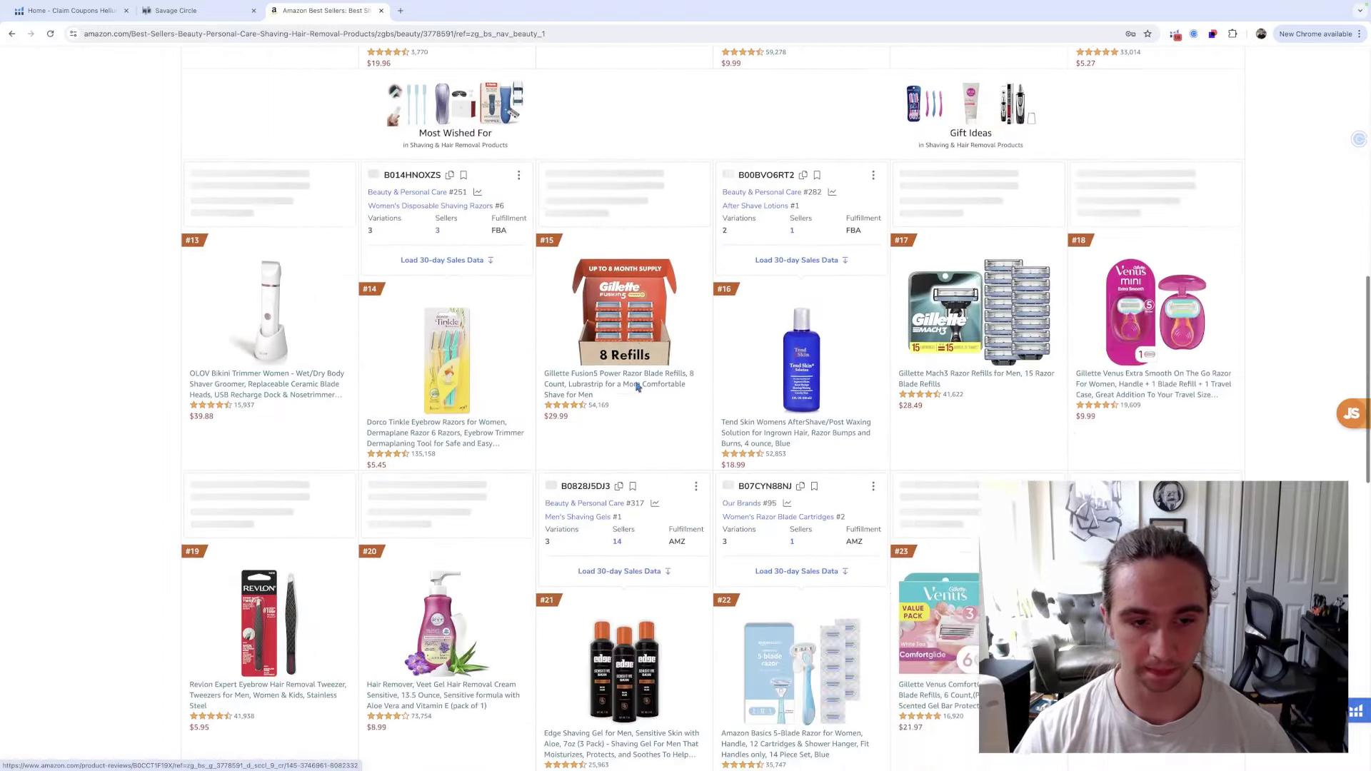
scroll(638, 386, "down", 2)
scroll(647, 386, "down", 3)
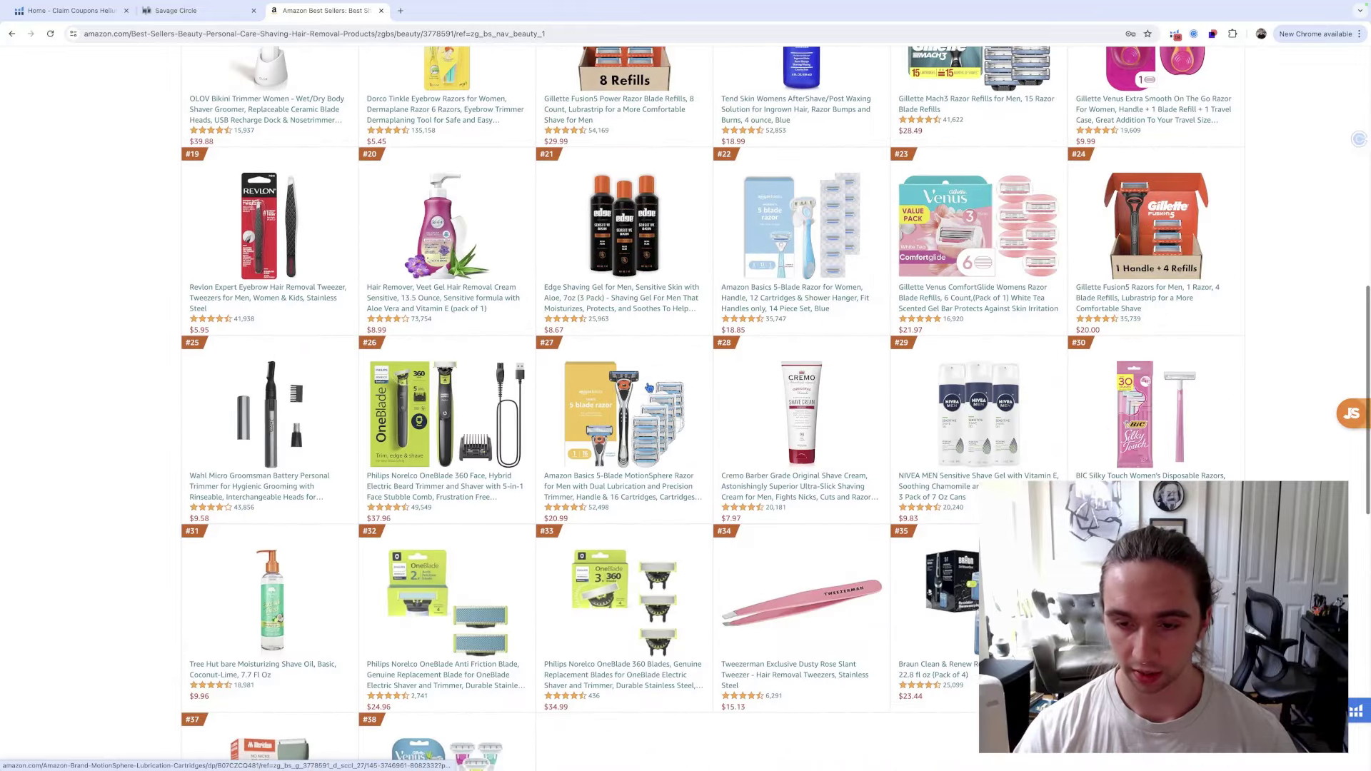
scroll(648, 387, "down", 1)
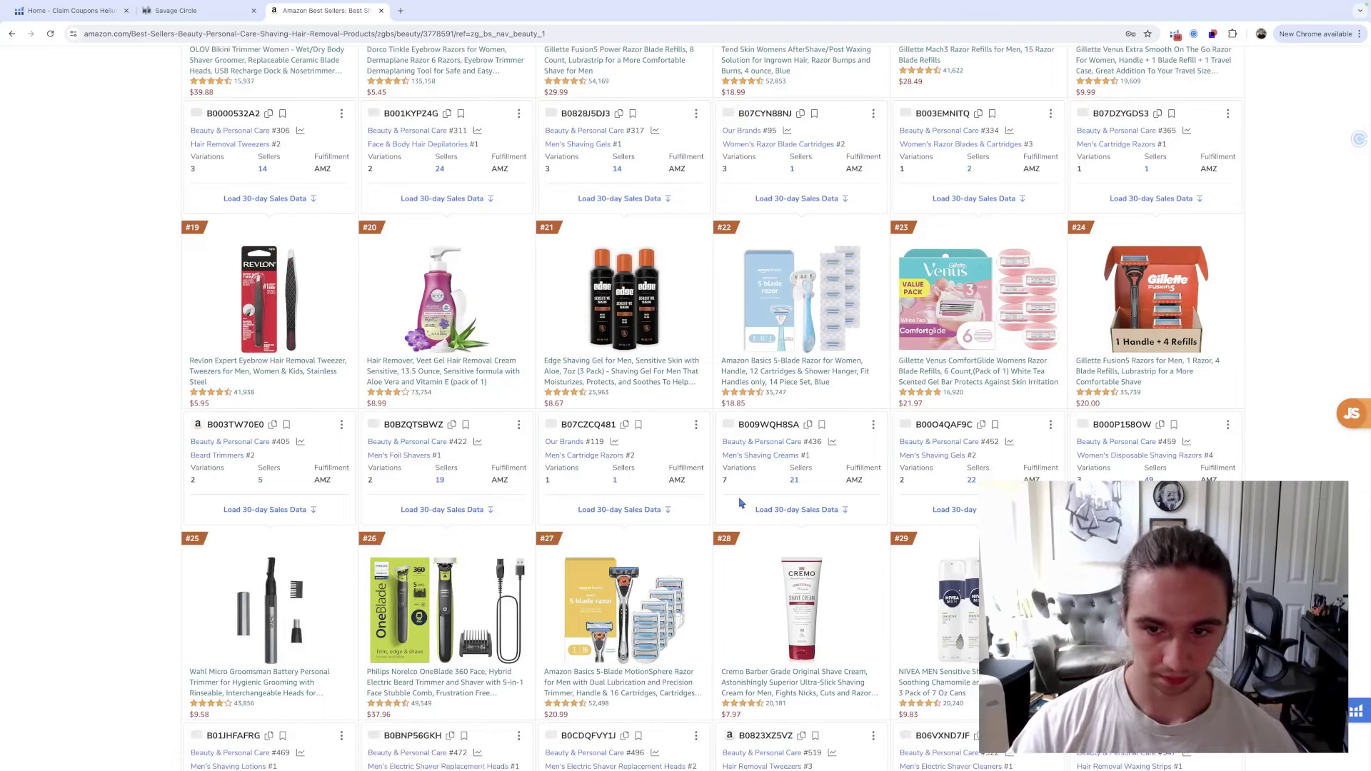
scroll(719, 541, "down", 5)
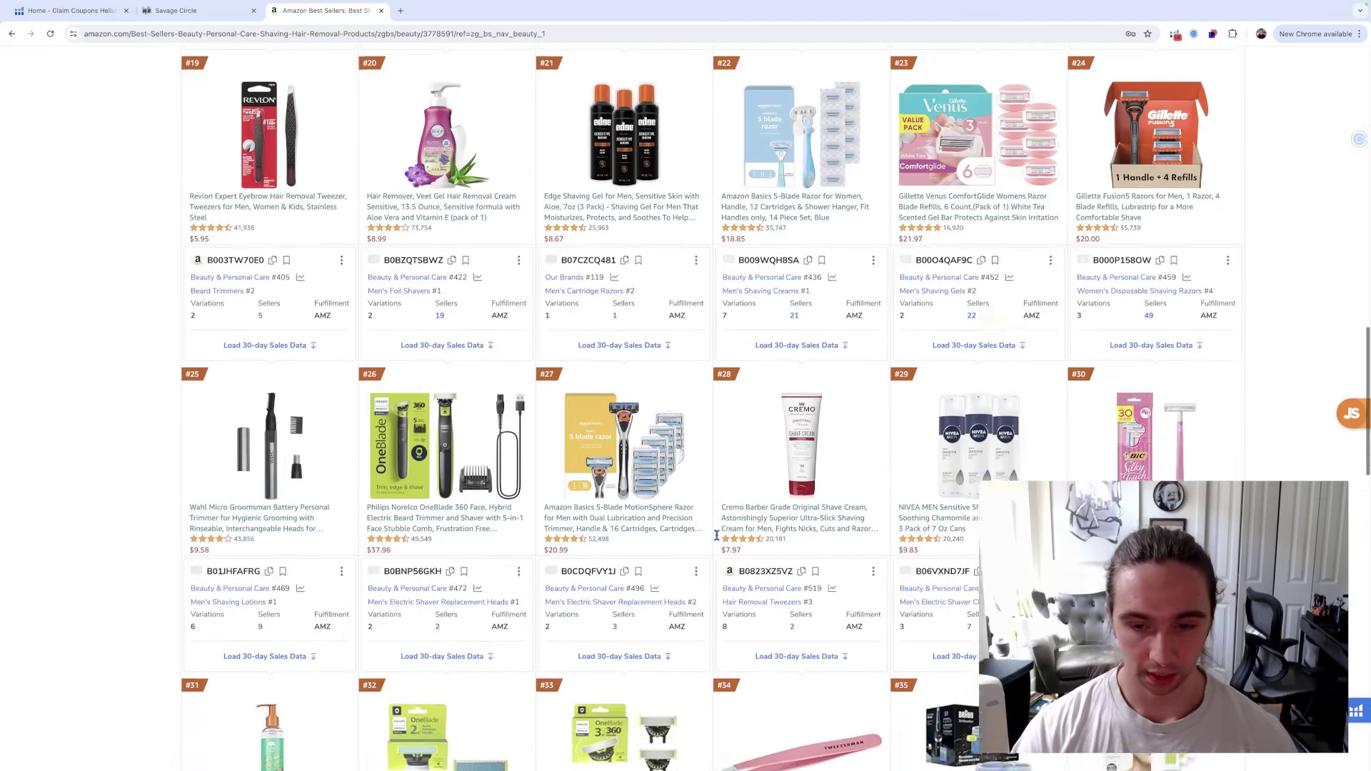
scroll(718, 541, "up", 18)
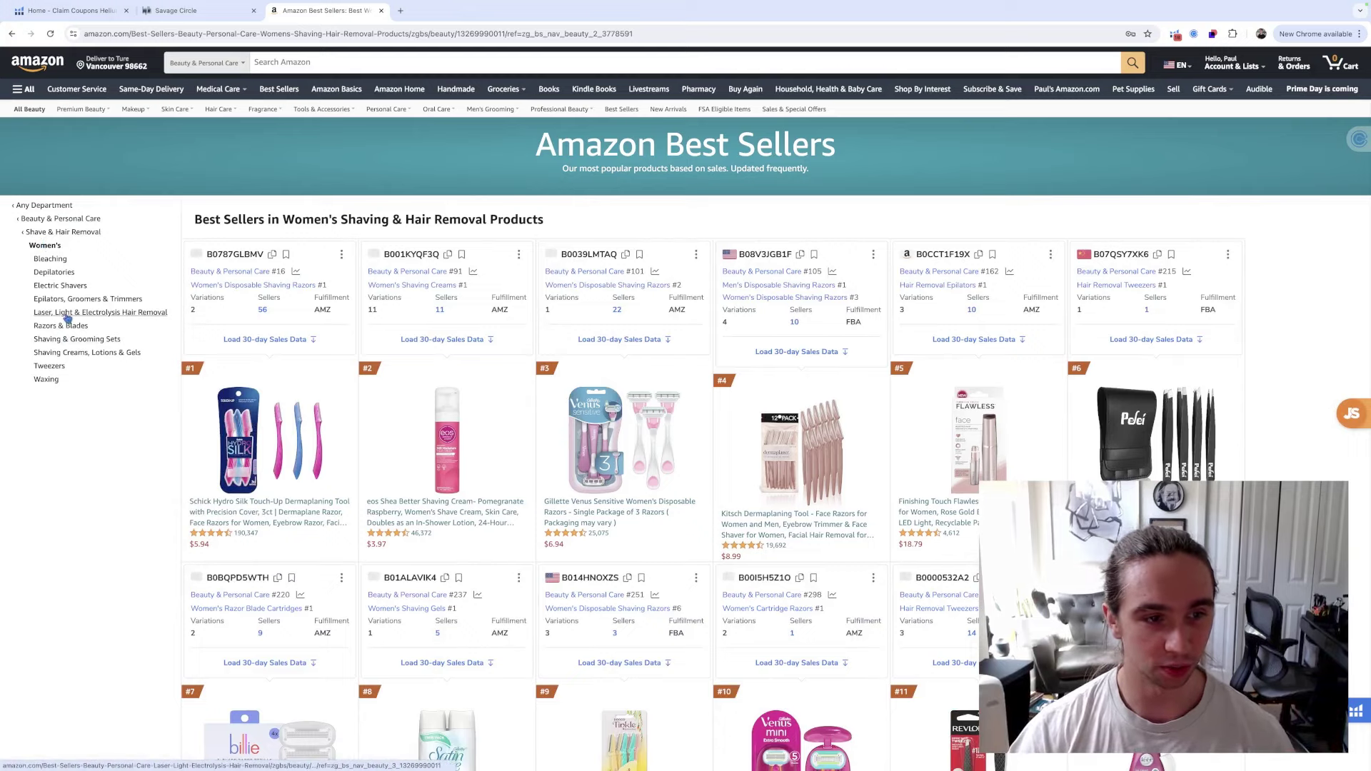
Open Women's Bleaching best sellers and browse them, led by Sally Hansen Extra Strength Creme Bleach
left_click(50, 259)
scroll(710, 554, "down", 10)
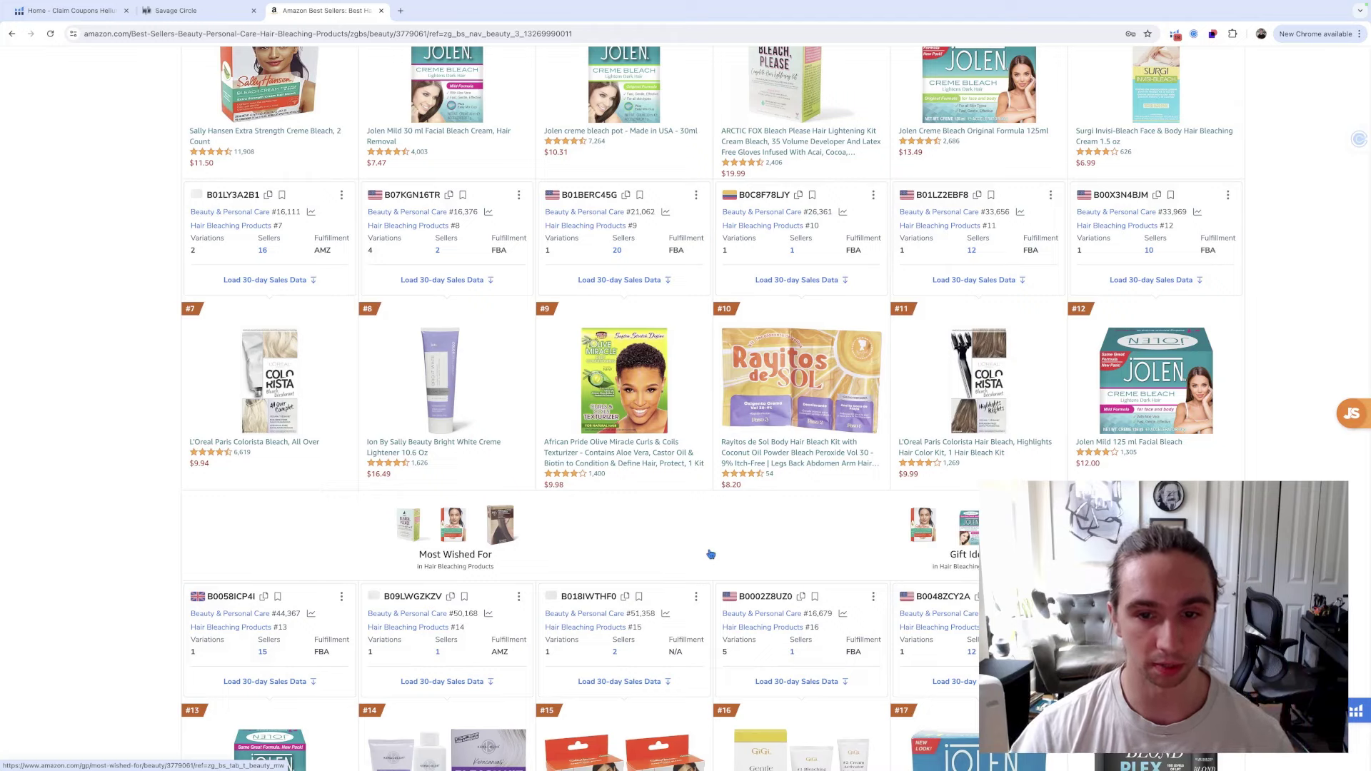
scroll(711, 554, "down", 10)
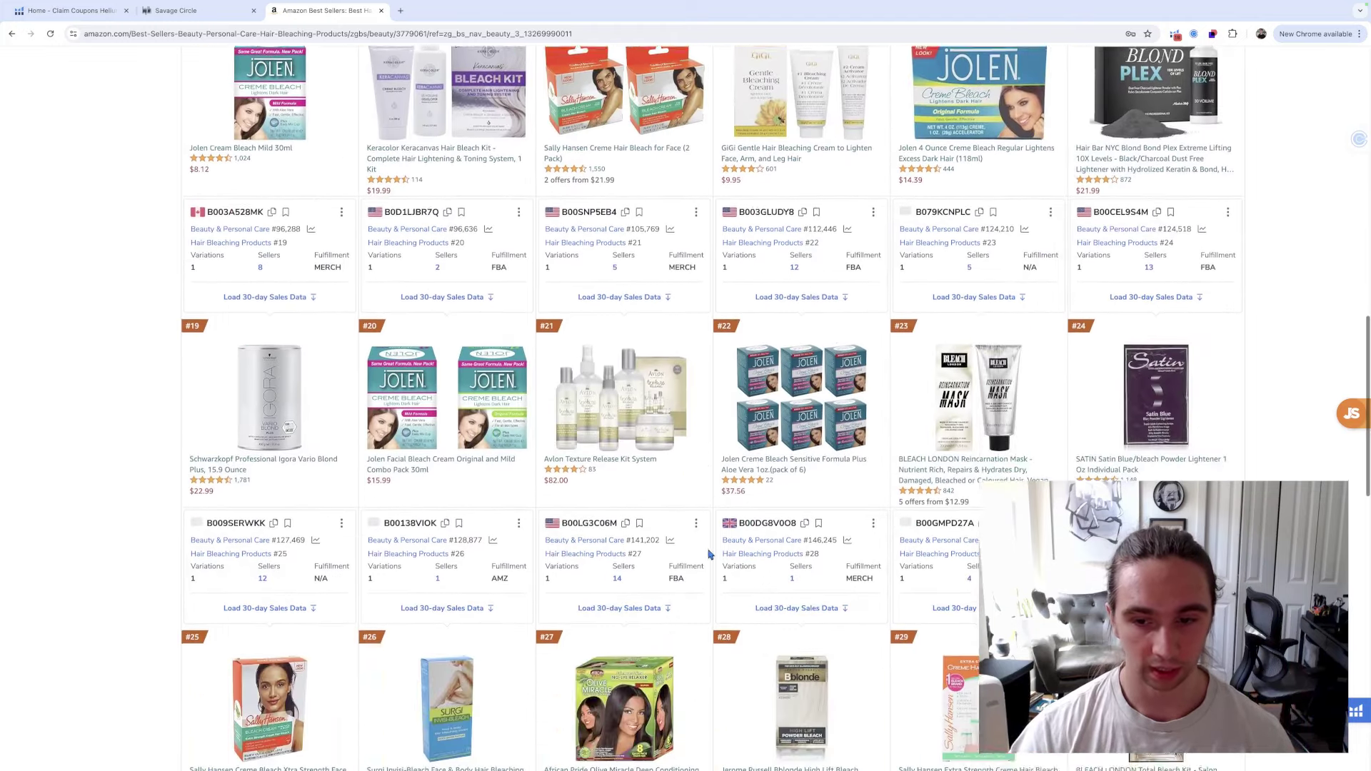
scroll(711, 554, "down", 2)
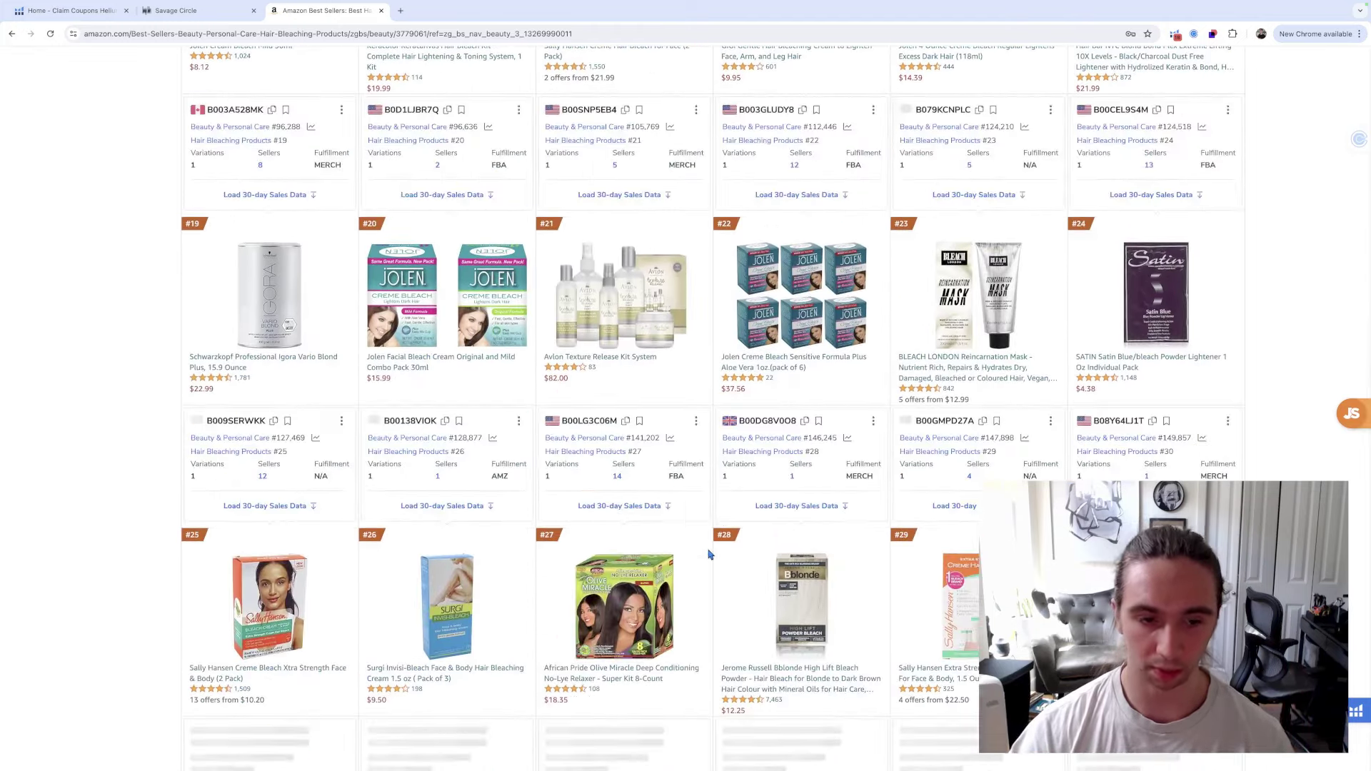
scroll(711, 554, "up", 15)
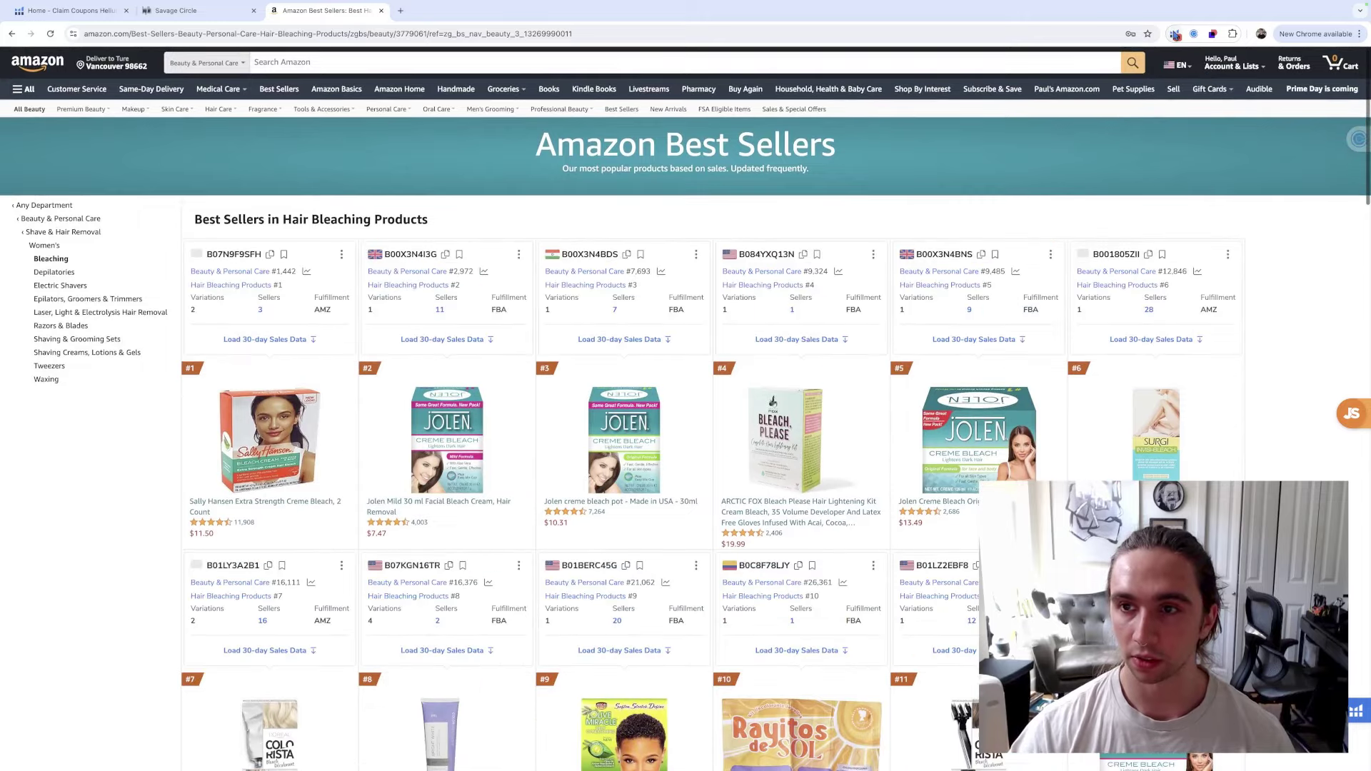
Run Helium 10 Xray on the hair bleaching best sellers, then view the coupon offers tab
left_click(1175, 33)
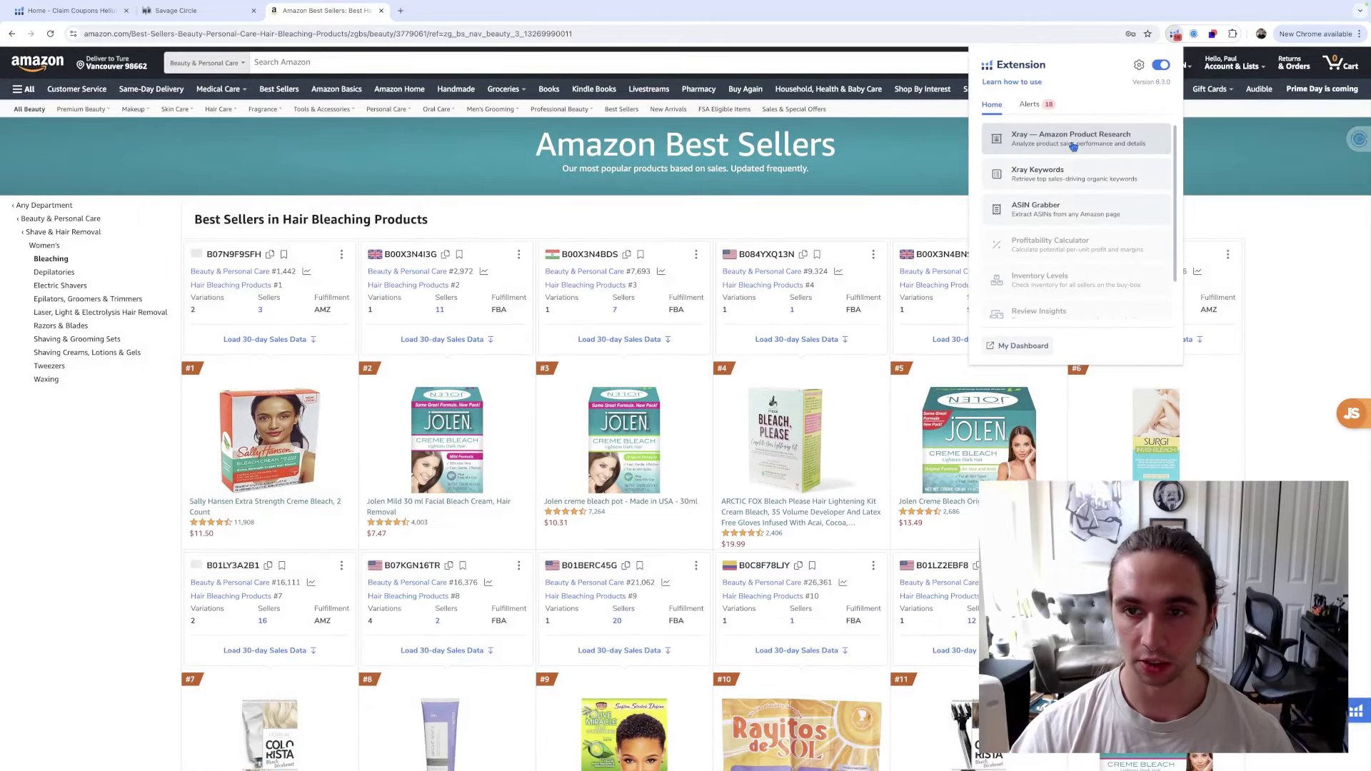
left_click(1073, 141)
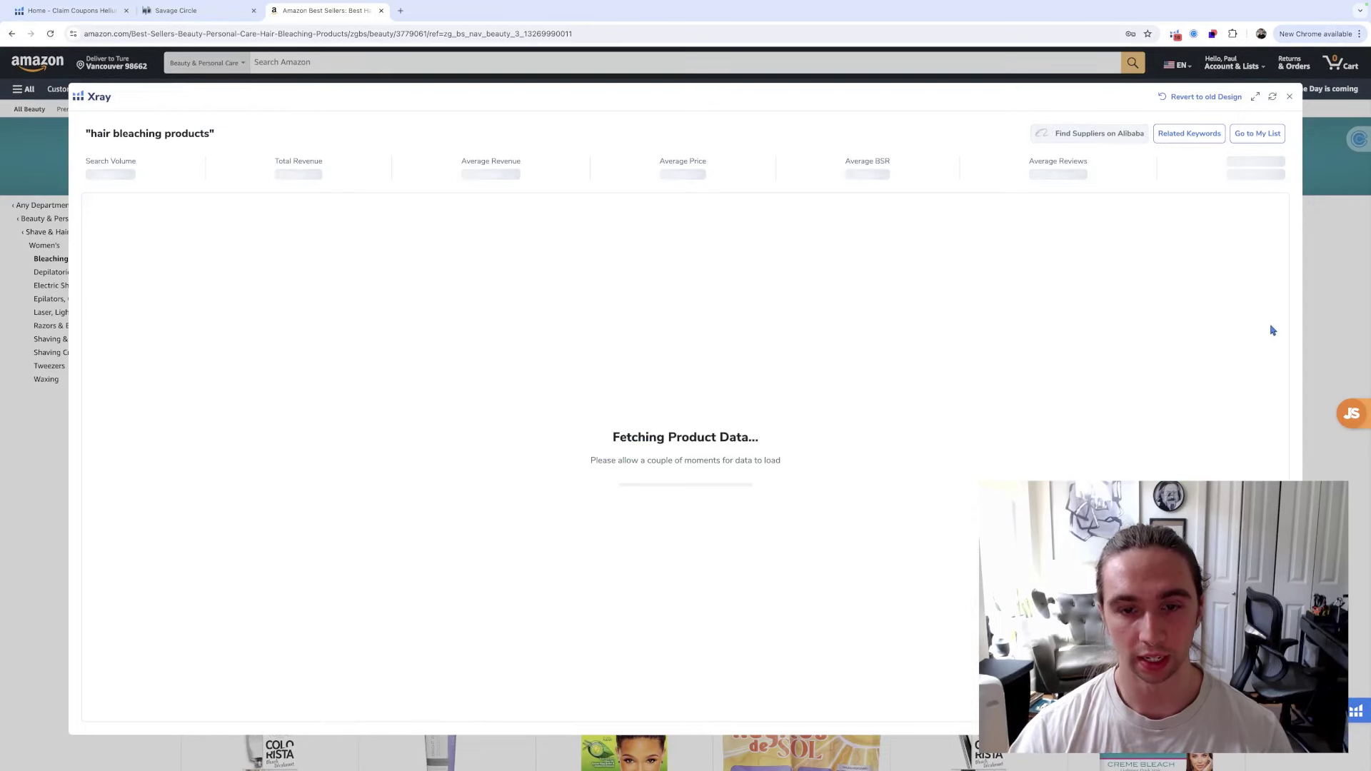
left_click(100, 11)
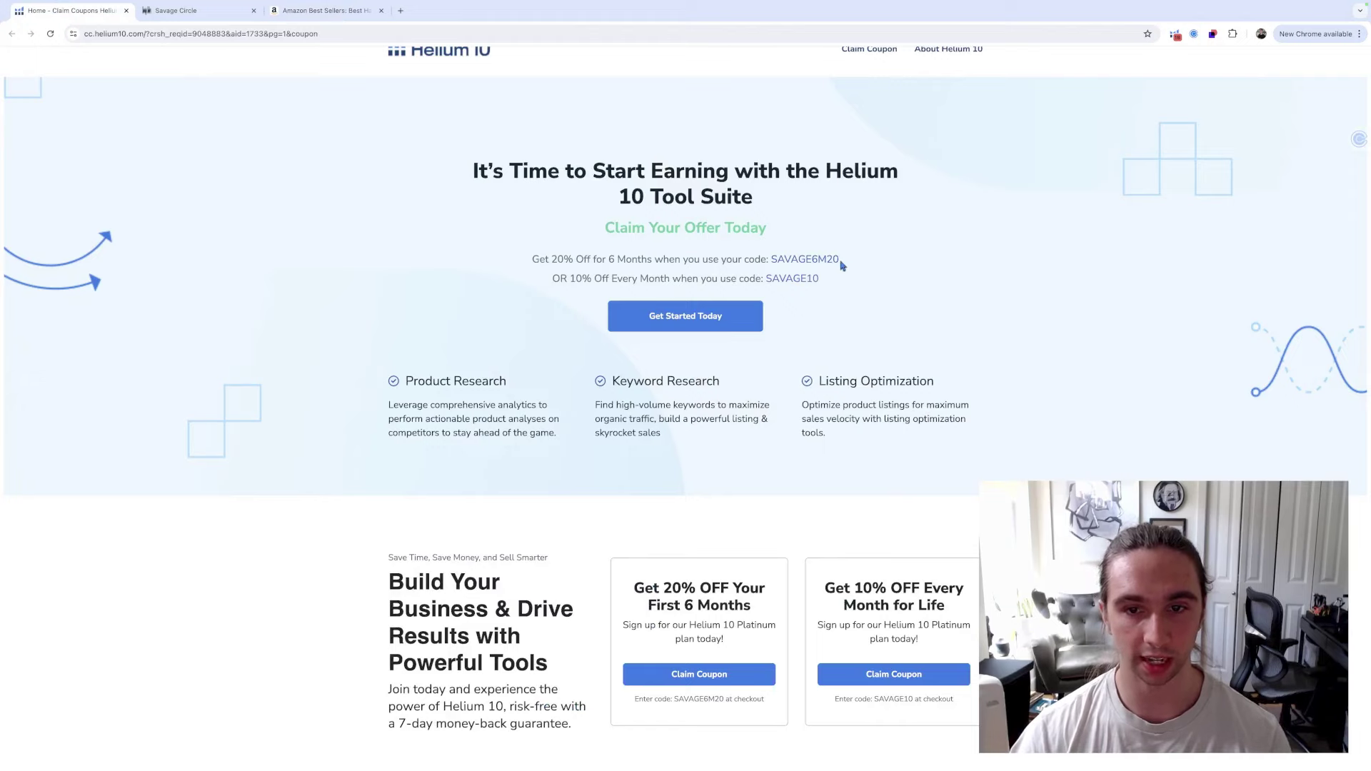
scroll(731, 607, "down", 3)
scroll(731, 608, "down", 3)
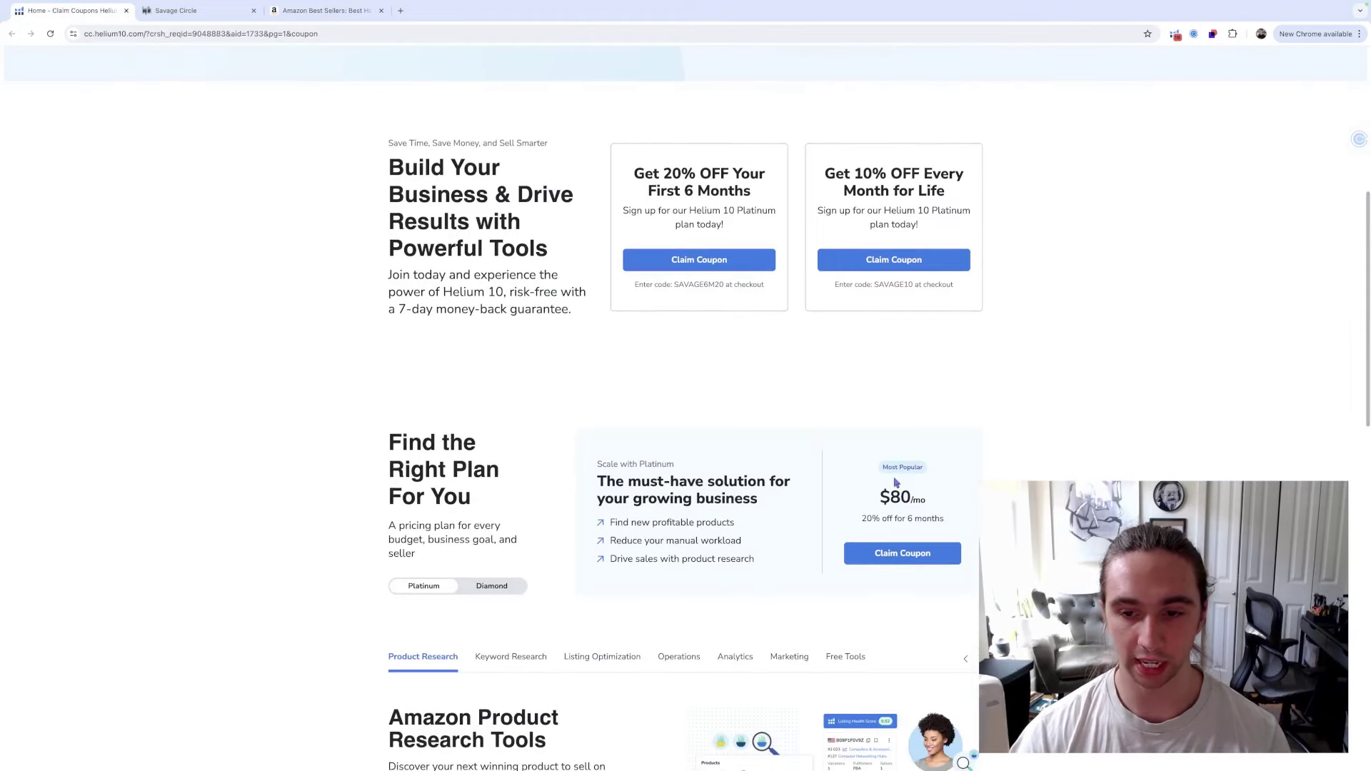
scroll(798, 493, "up", 10)
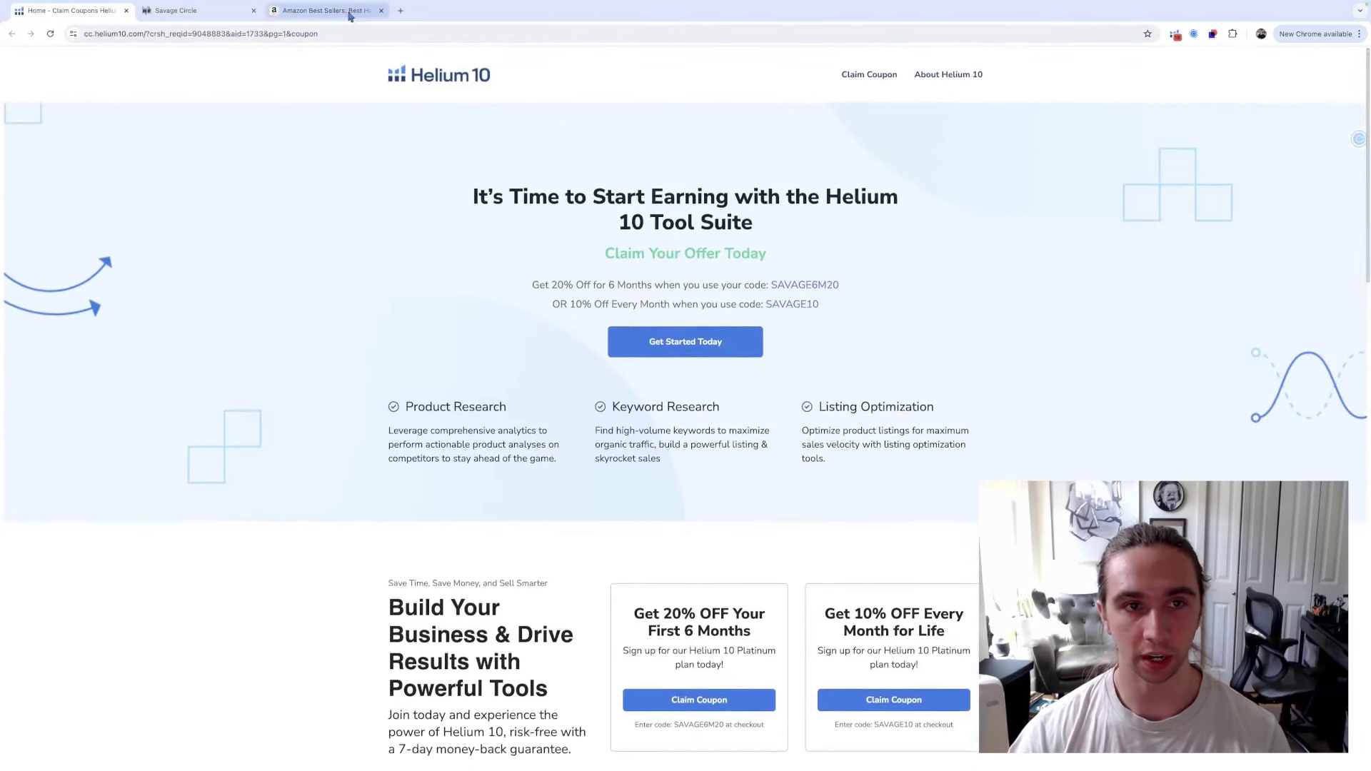
Review the Xray results, highlighting the second product's $43,826.49 revenue, then close Xray
left_click(346, 10)
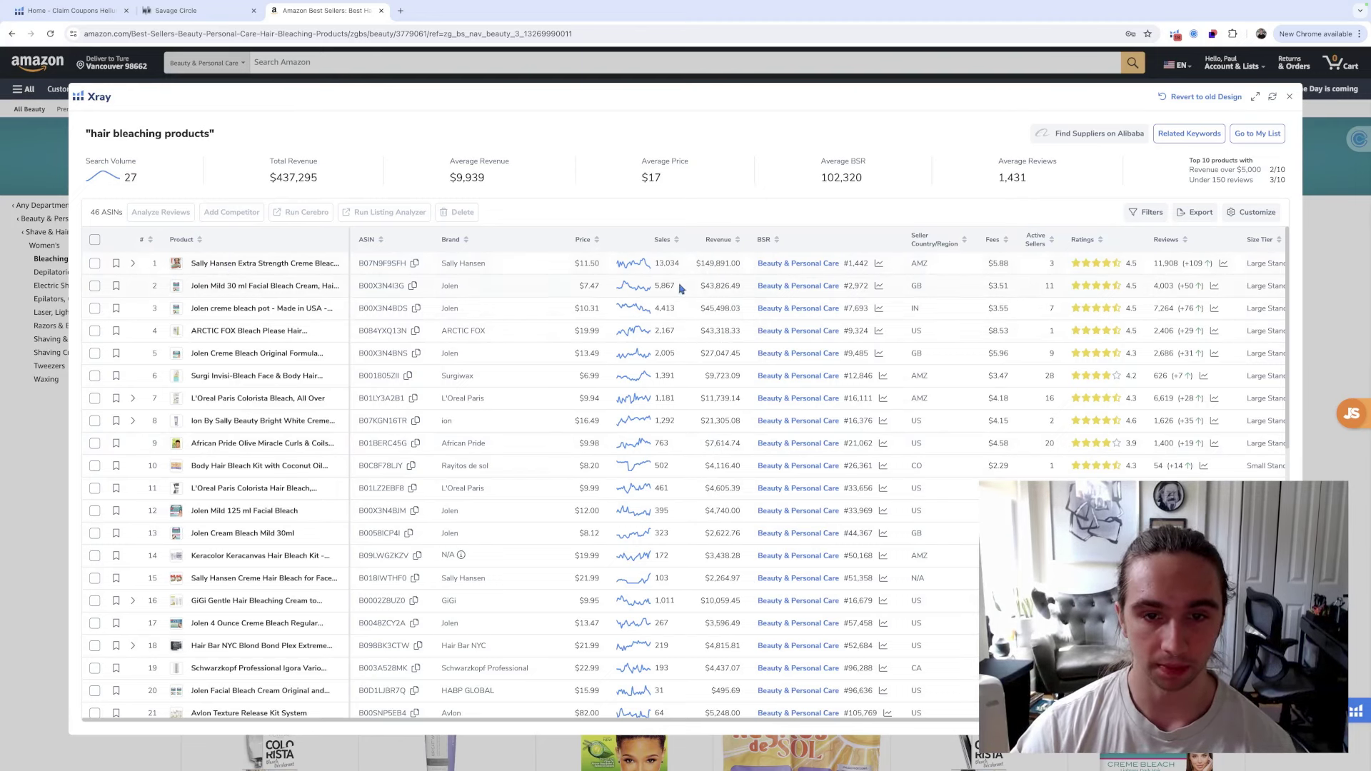
left_click_drag(743, 289, 697, 293)
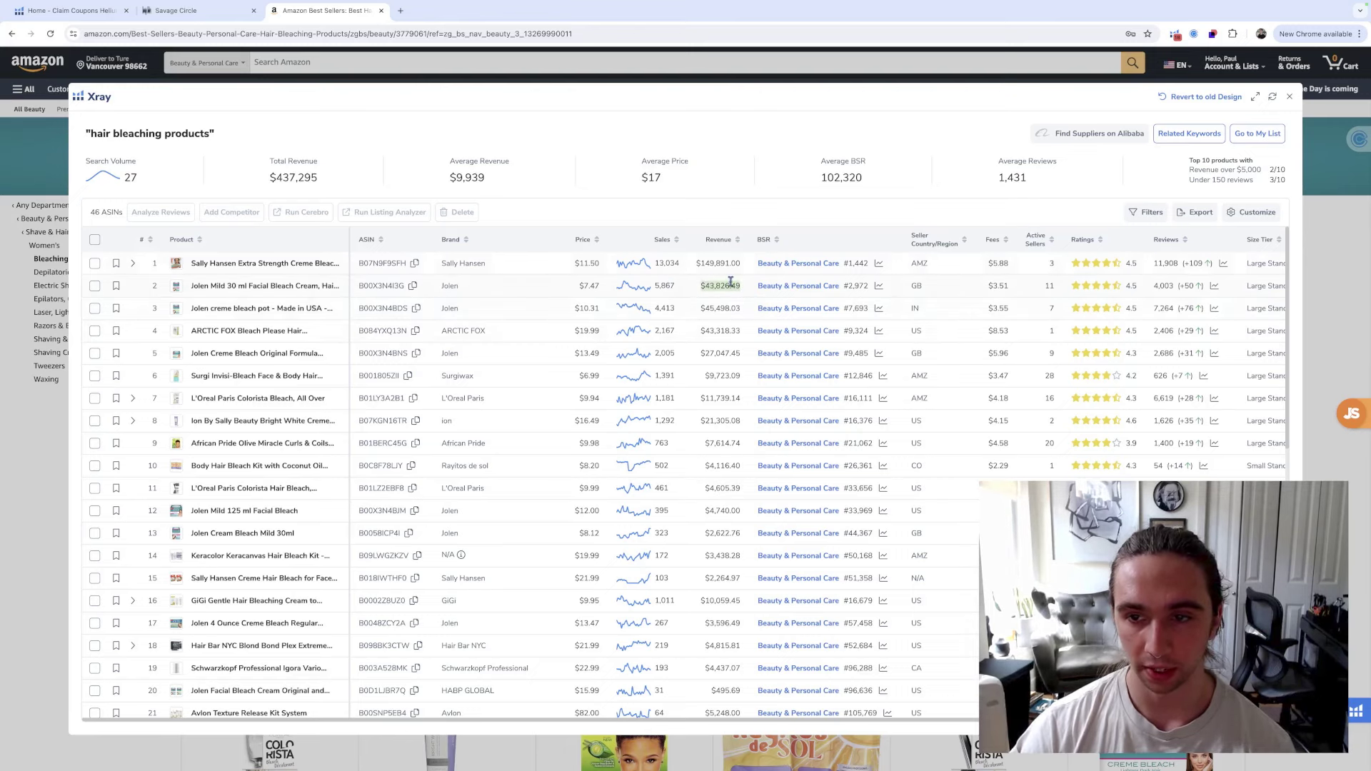
scroll(714, 286, "right", 2)
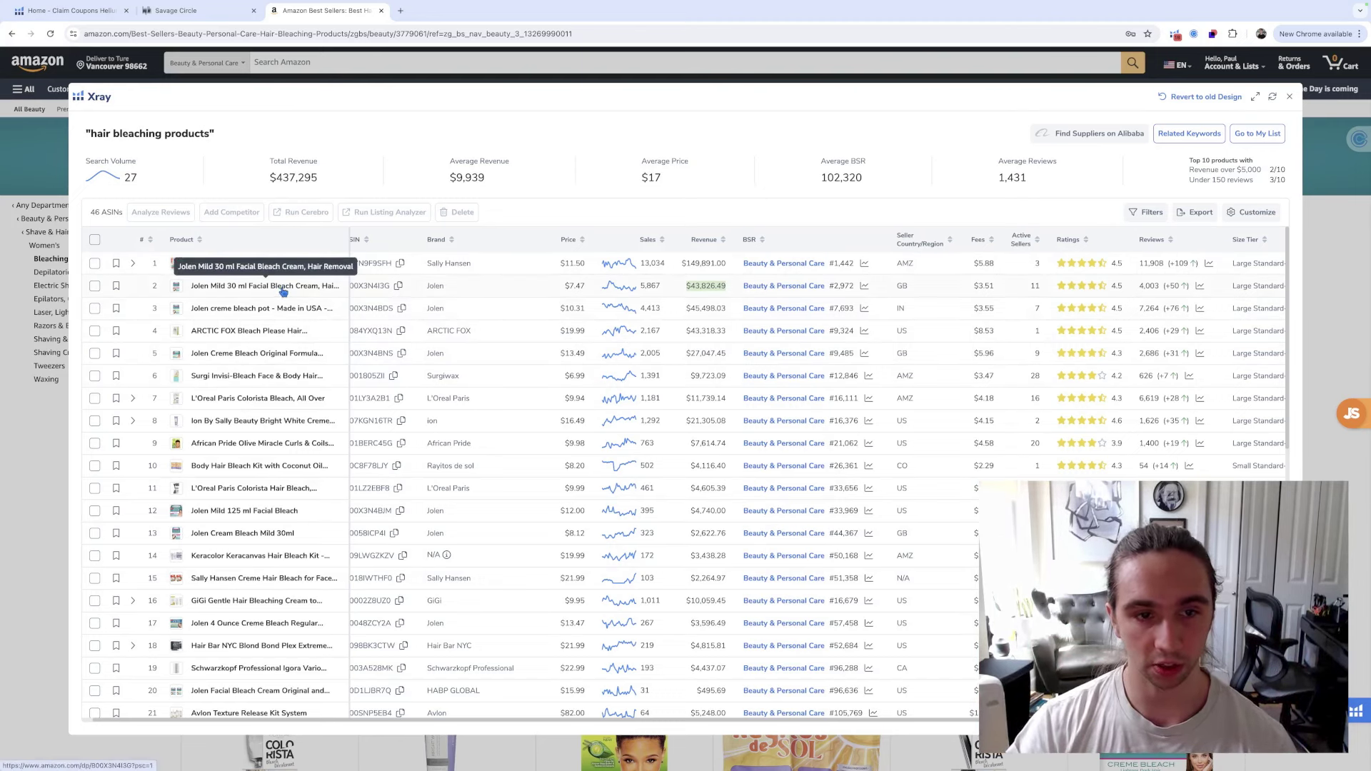
left_click(1291, 97)
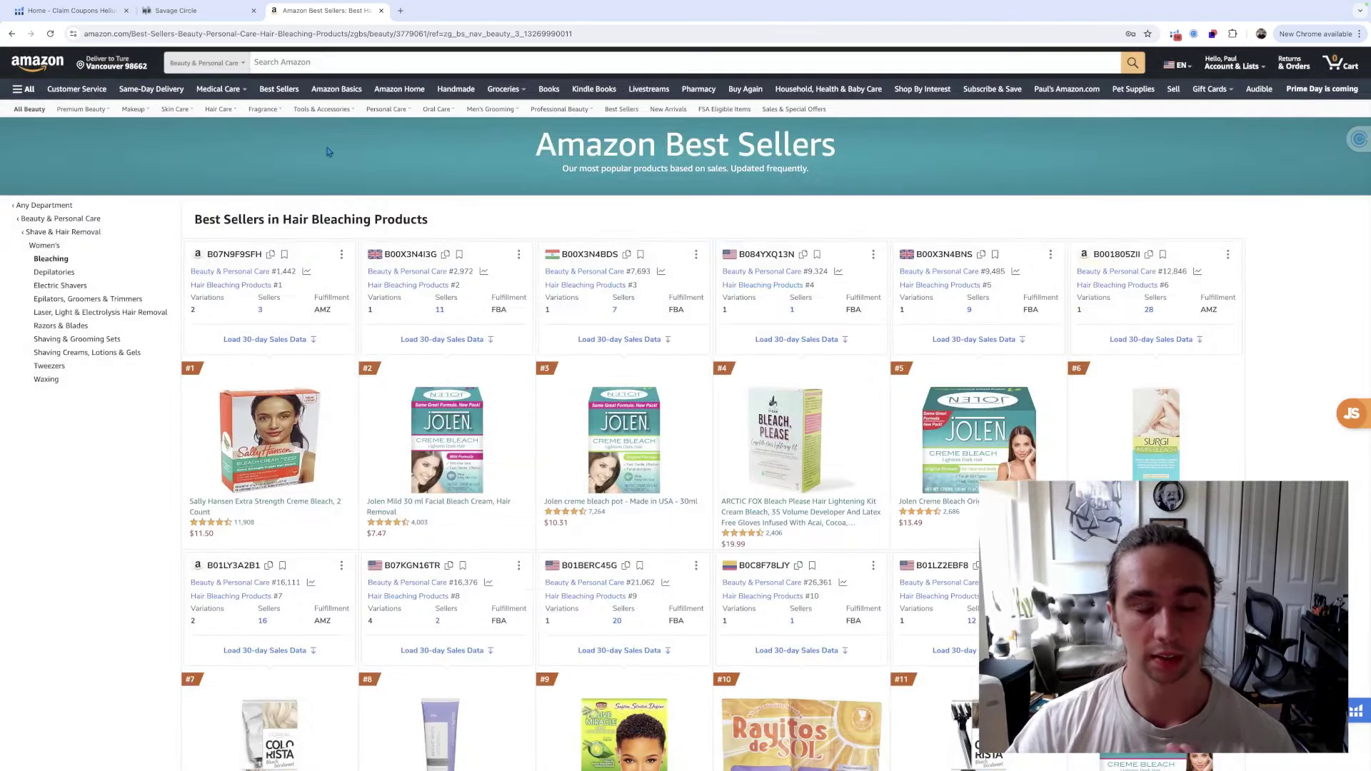
Search Amazon for 'facial bleach cream'
left_click(242, 63)
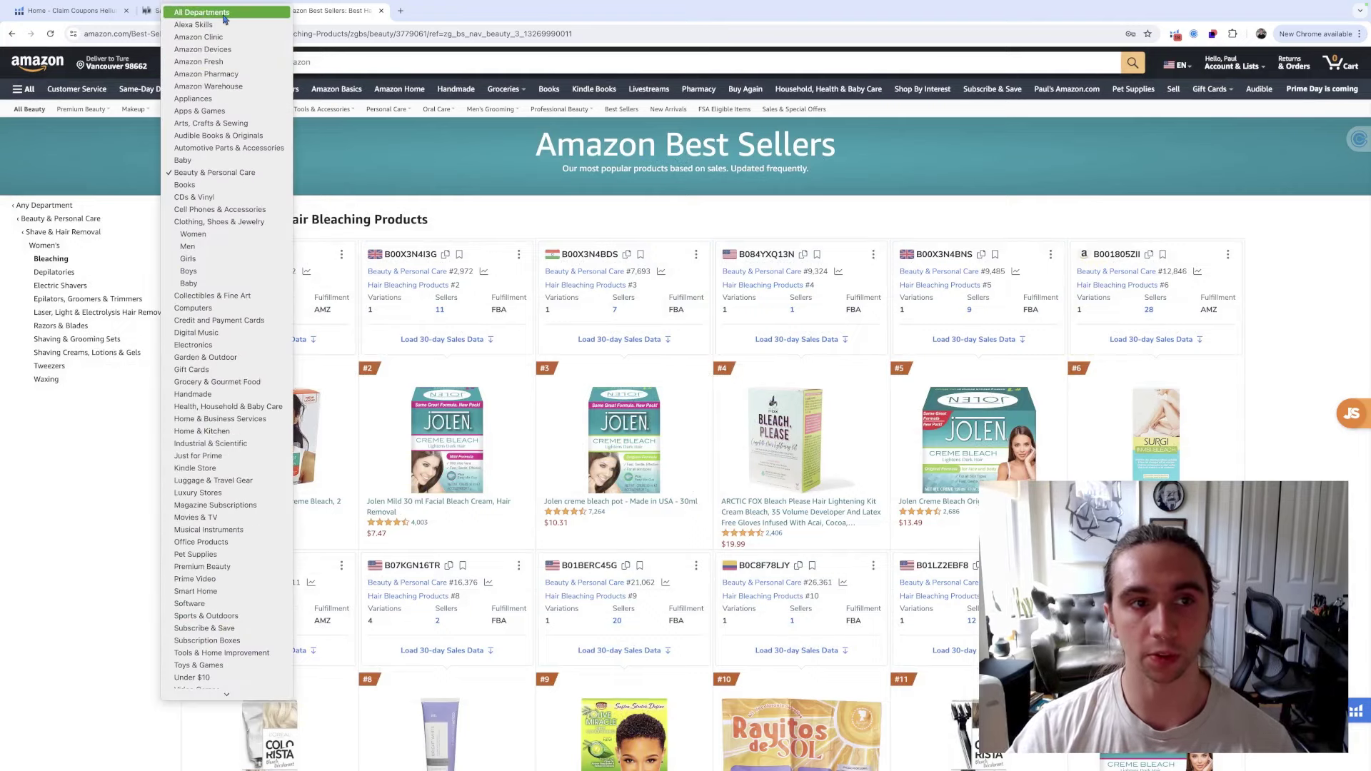
left_click(202, 12)
left_click(306, 64)
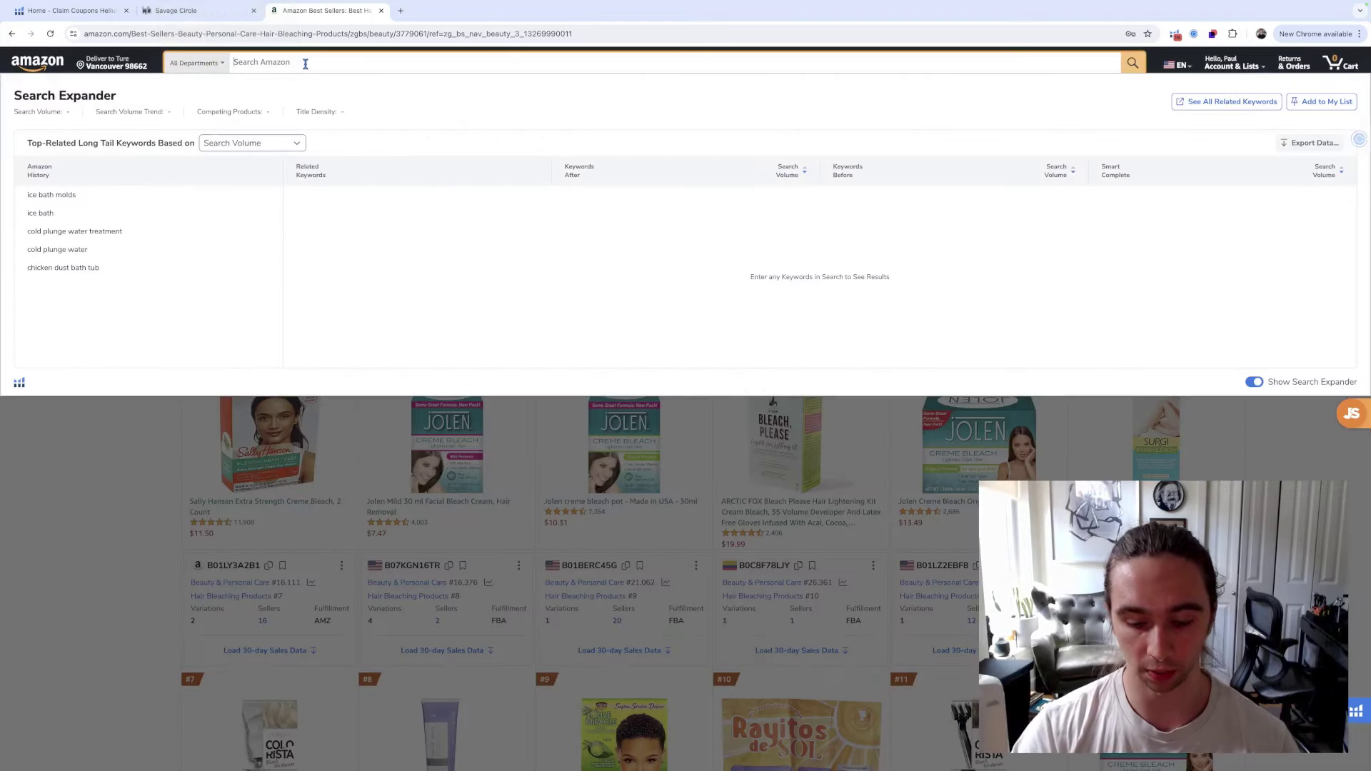
type("facial ")
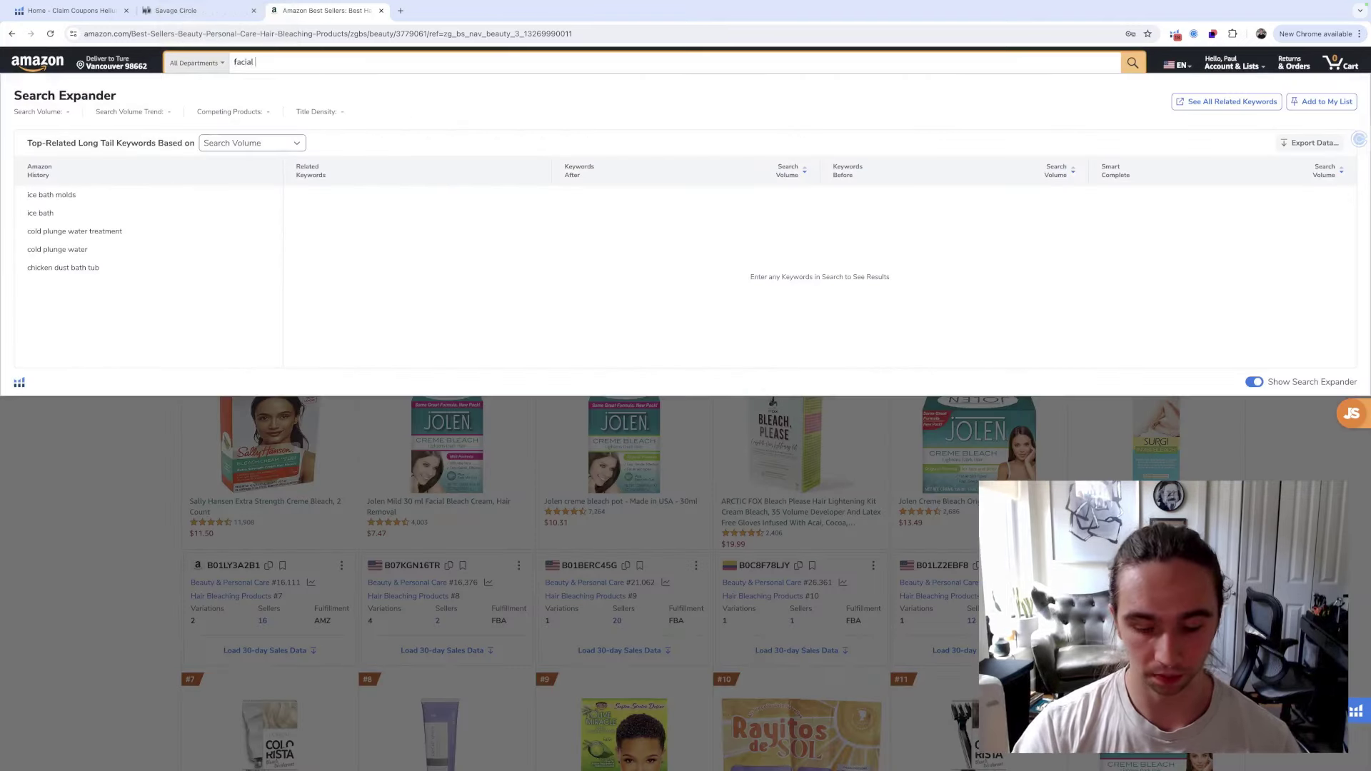
type("bleec")
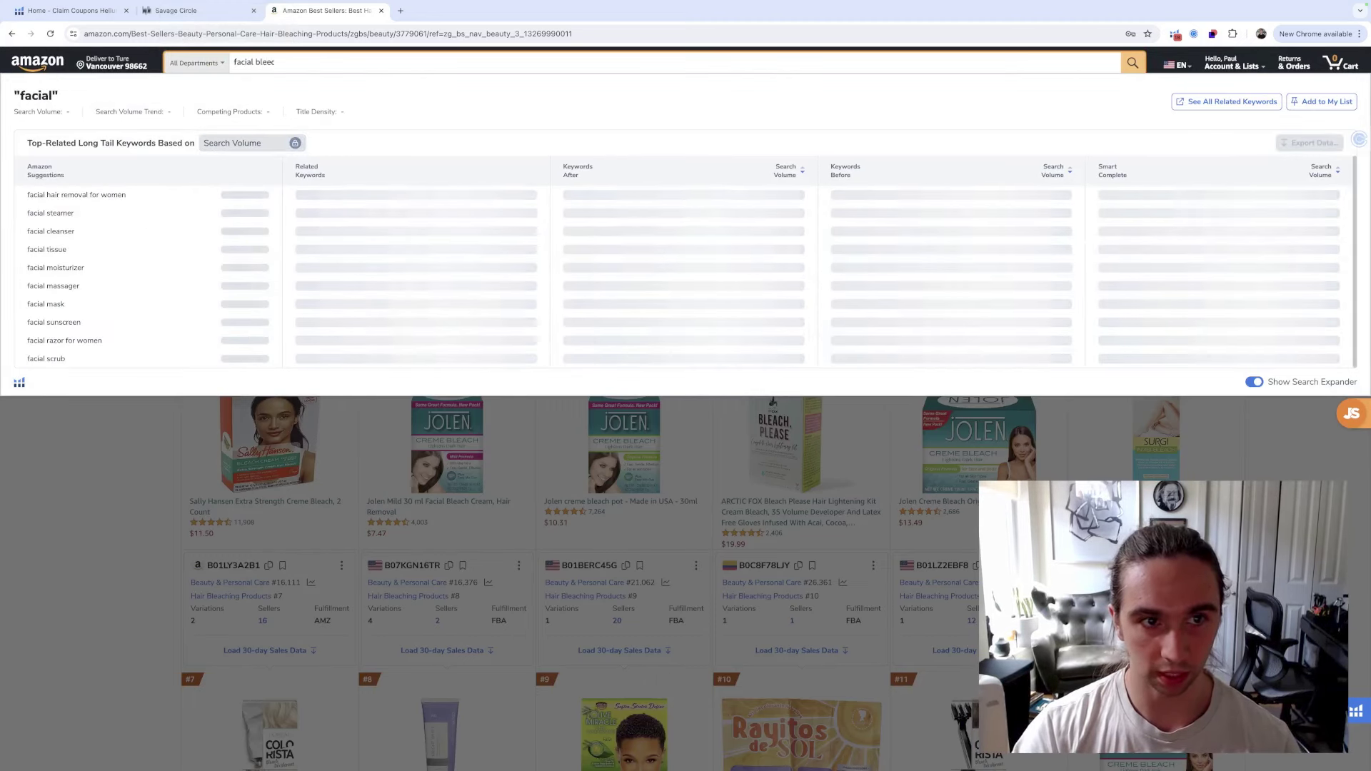
key("BackSpace")
key("BackSpace")
type("ach")
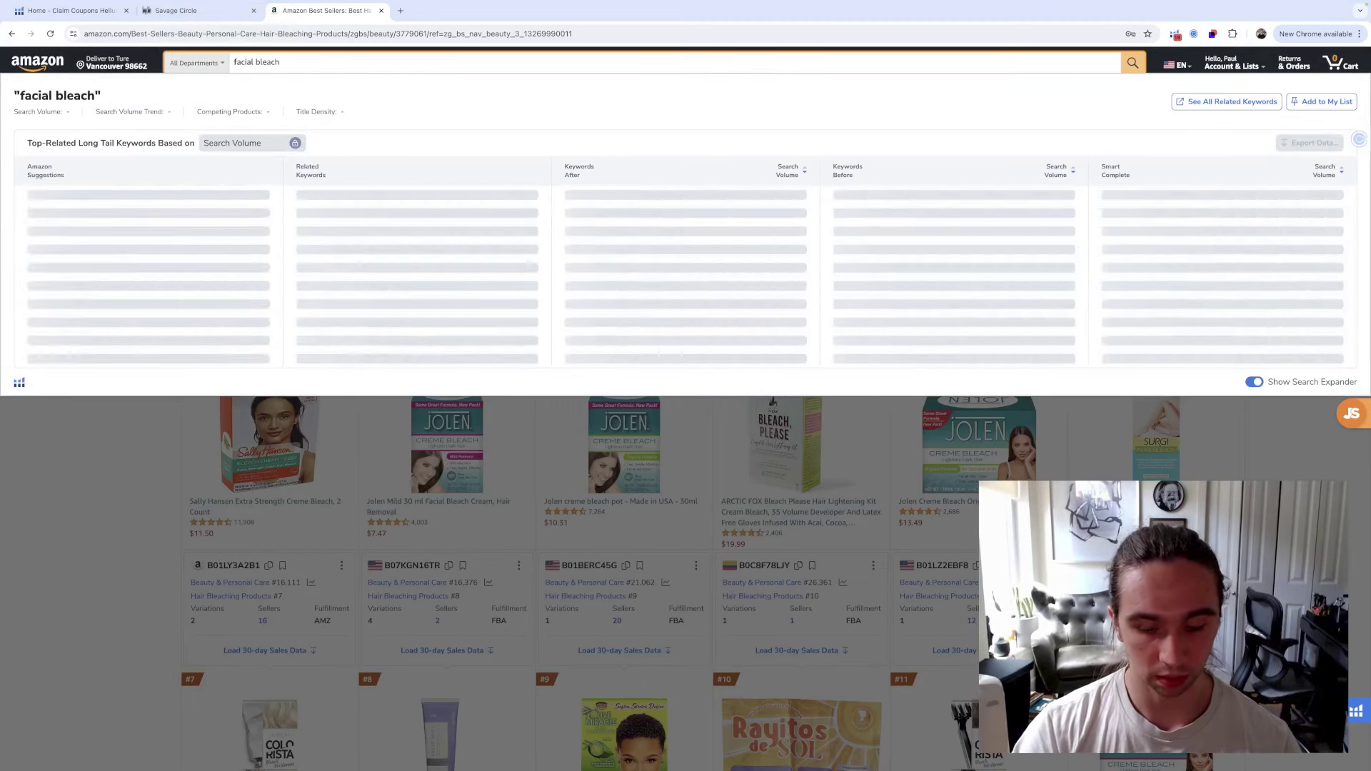
type(" cream")
key("Return")
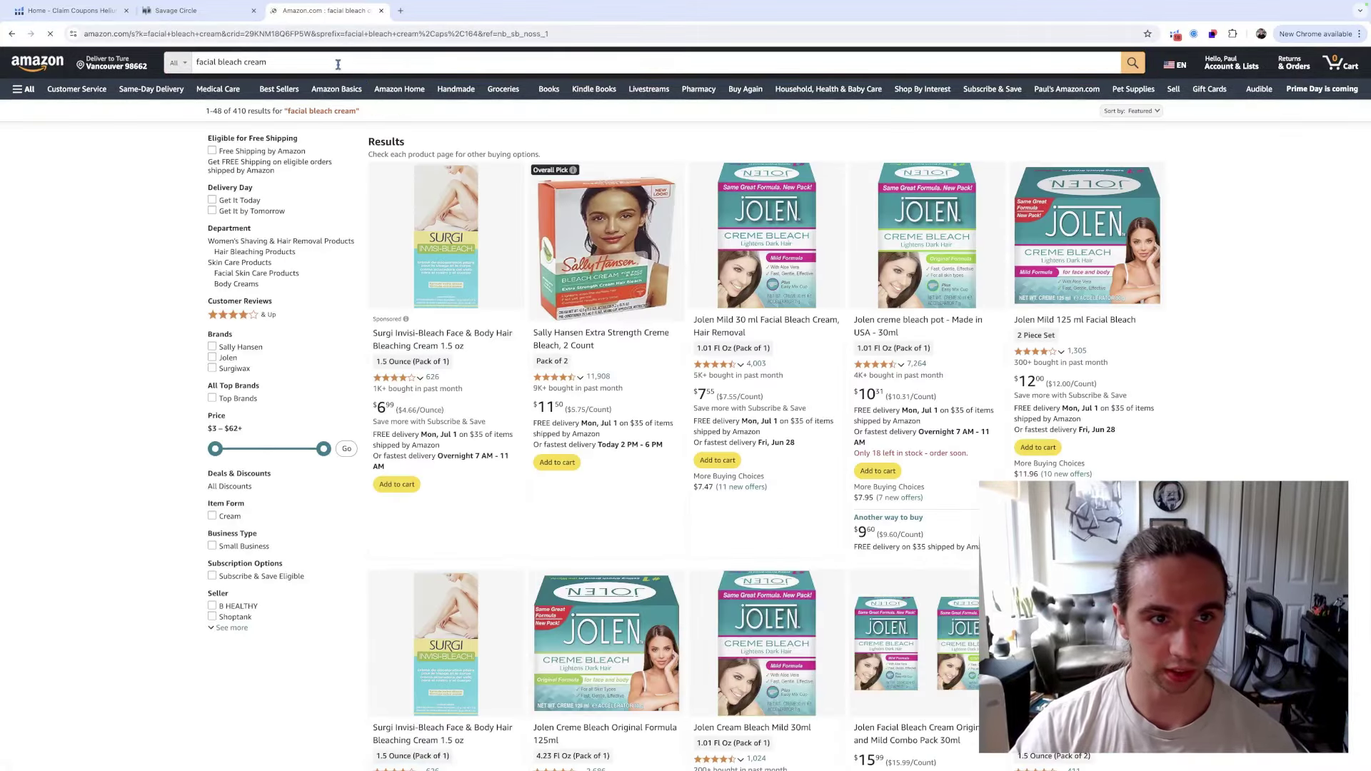
Bring up Helium 10's related keywords with search volumes, such as face bleach at 1,926
left_click(318, 66)
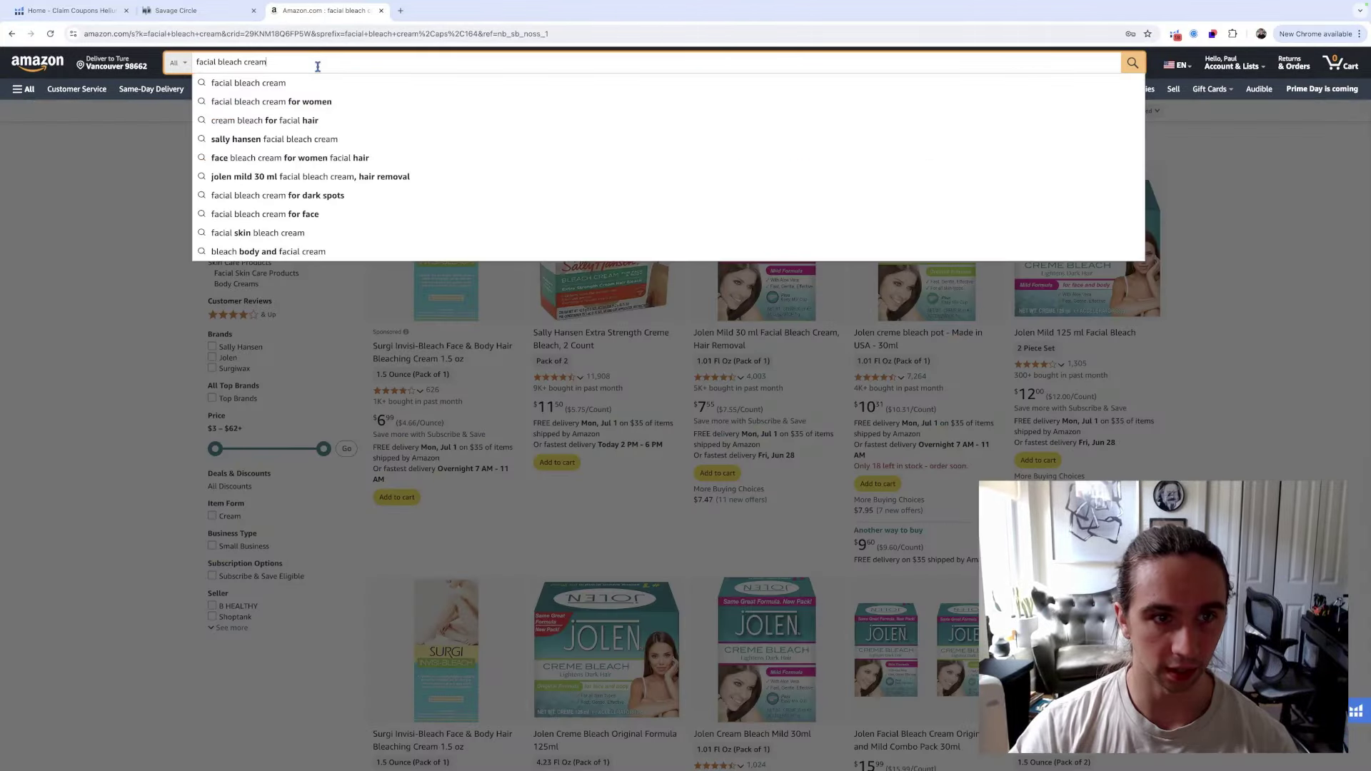
key("Escape")
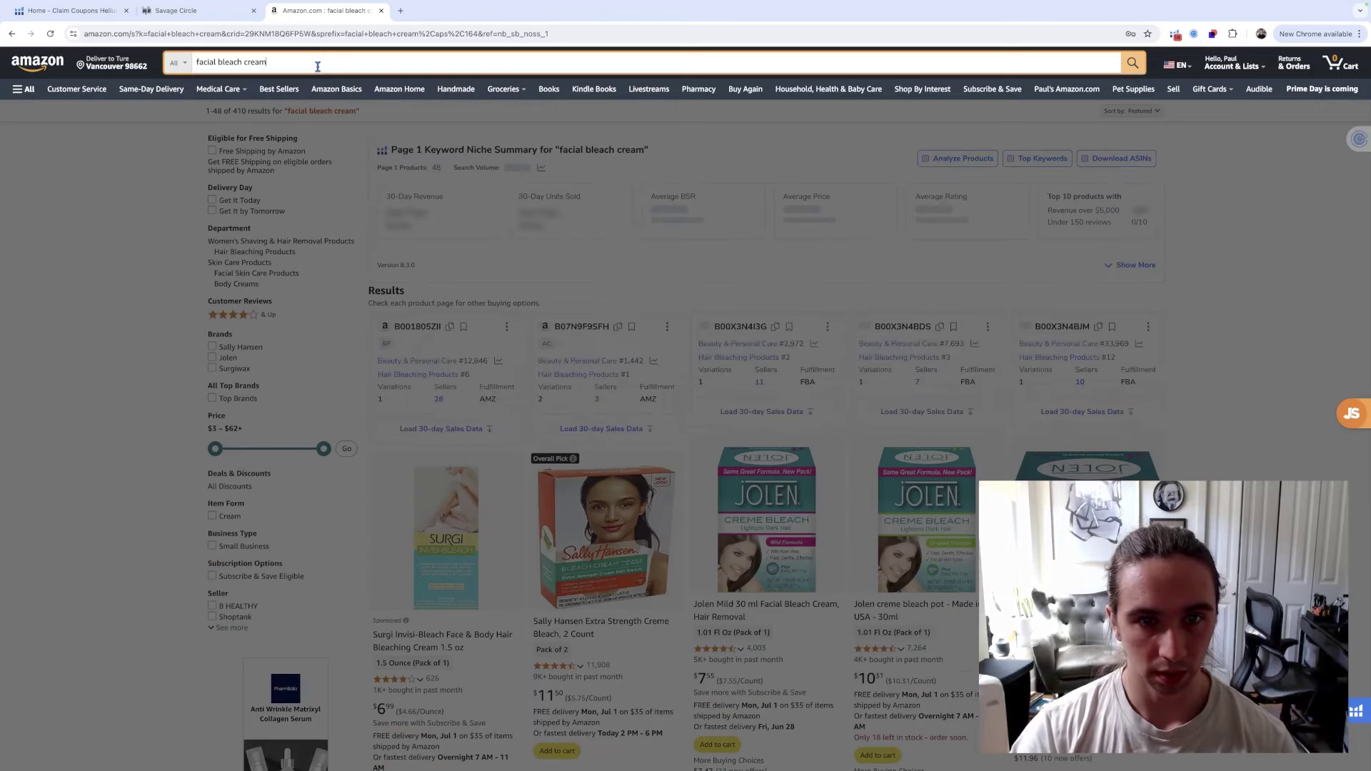
left_click(318, 63)
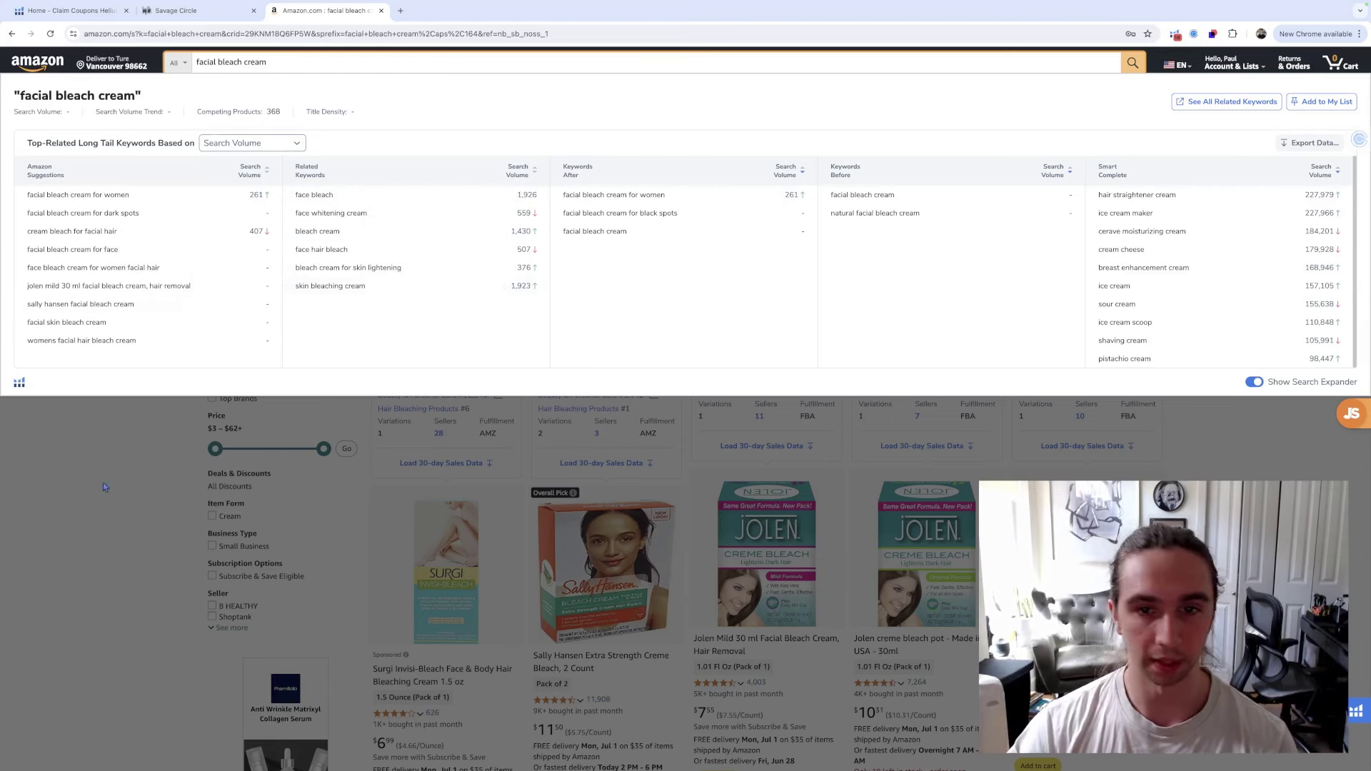
Close the keyword panel and browse the results, including Jolen Mild 30 ml Facial Bleach Cream at $7.55
left_click(130, 485)
scroll(873, 298, "down", 3)
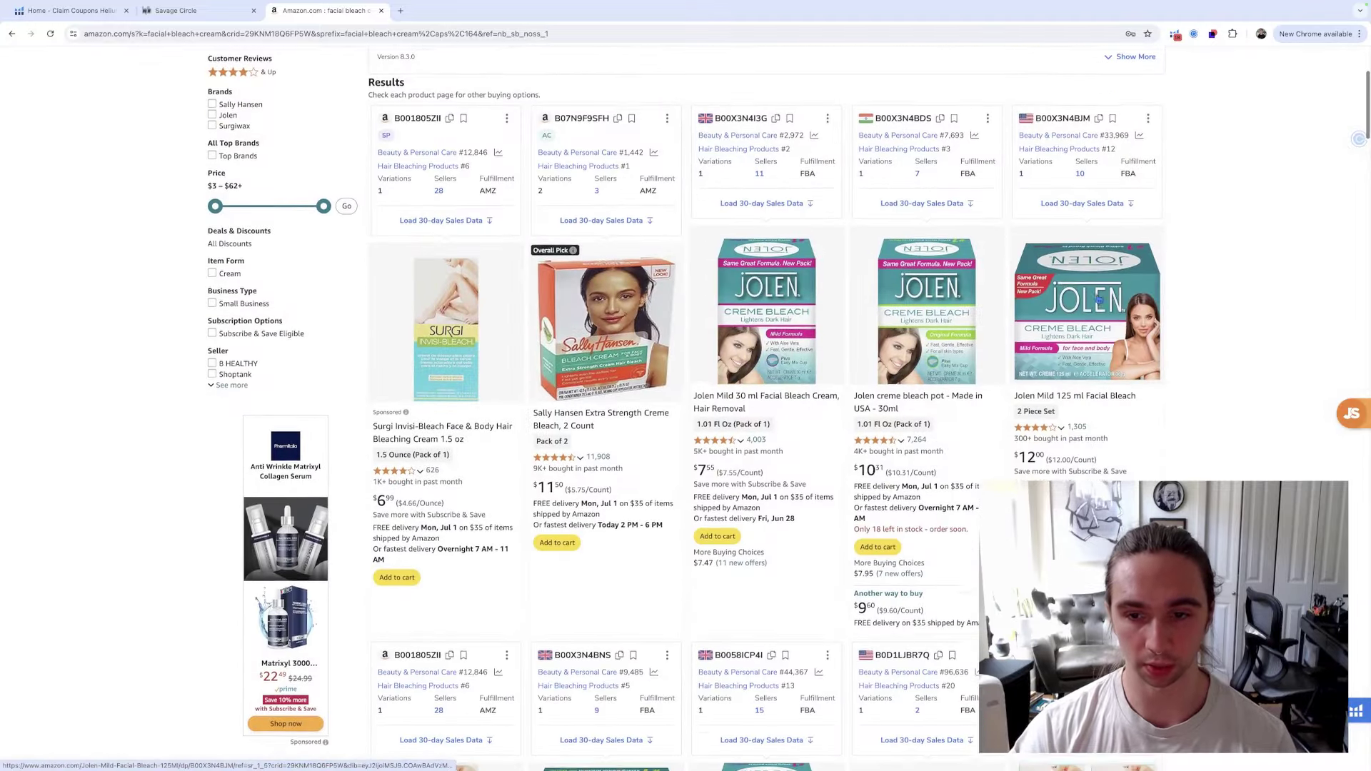
scroll(1265, 378, "down", 1)
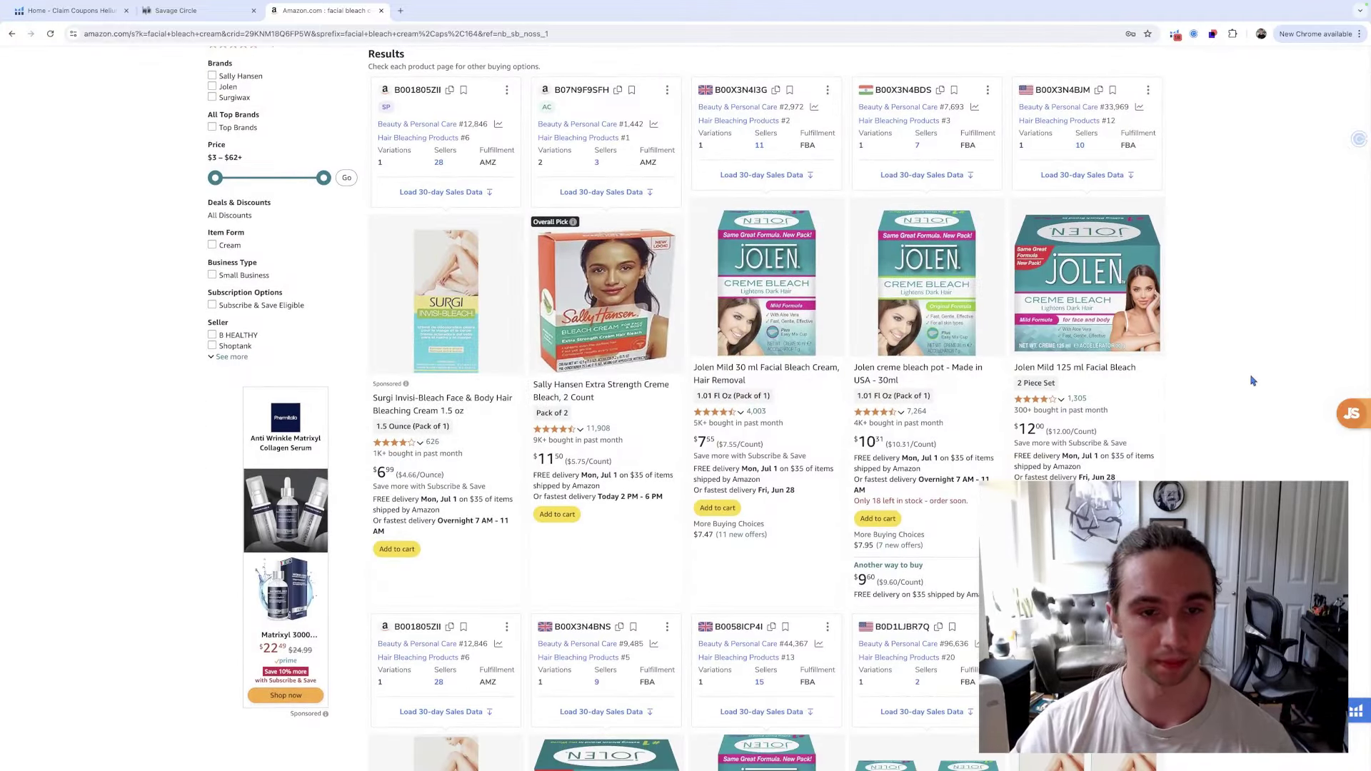
scroll(1261, 380, "down", 2)
scroll(1253, 386, "down", 1)
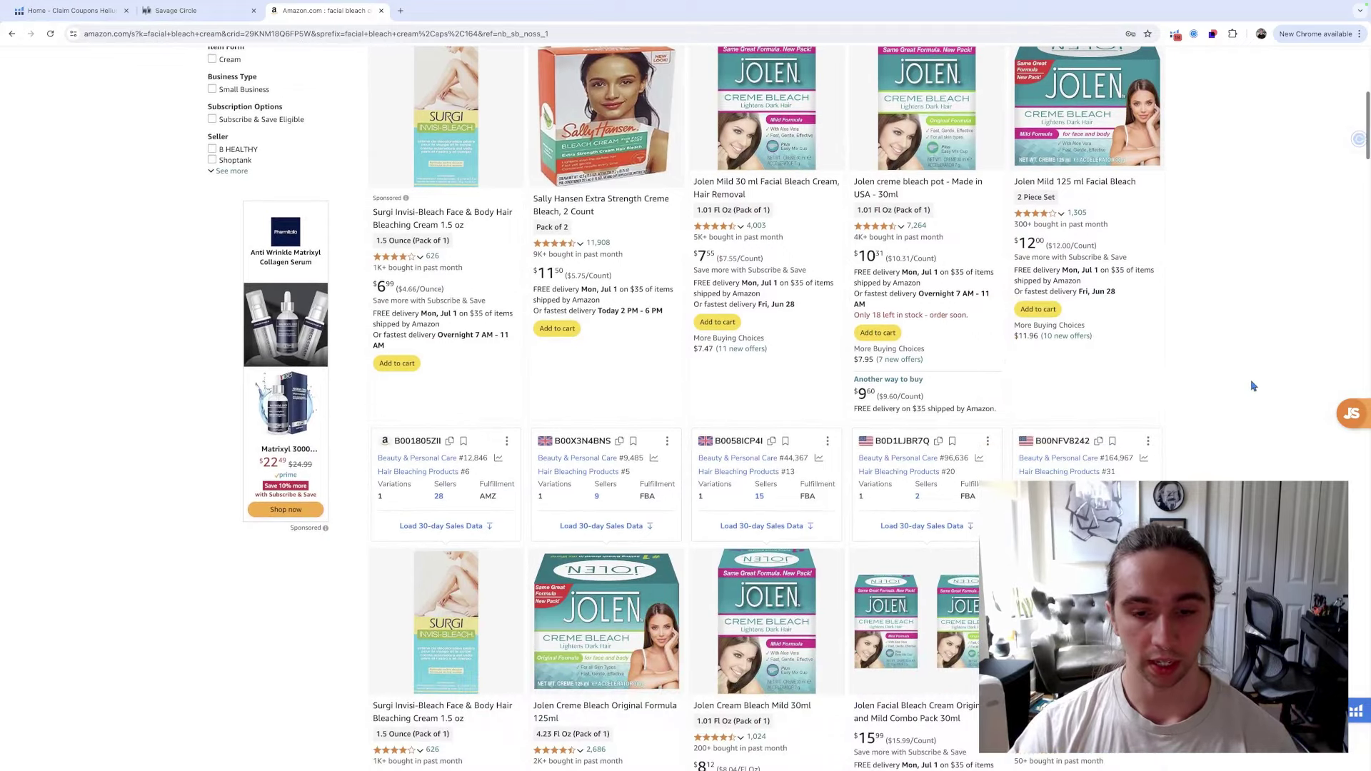
scroll(1254, 386, "down", 6)
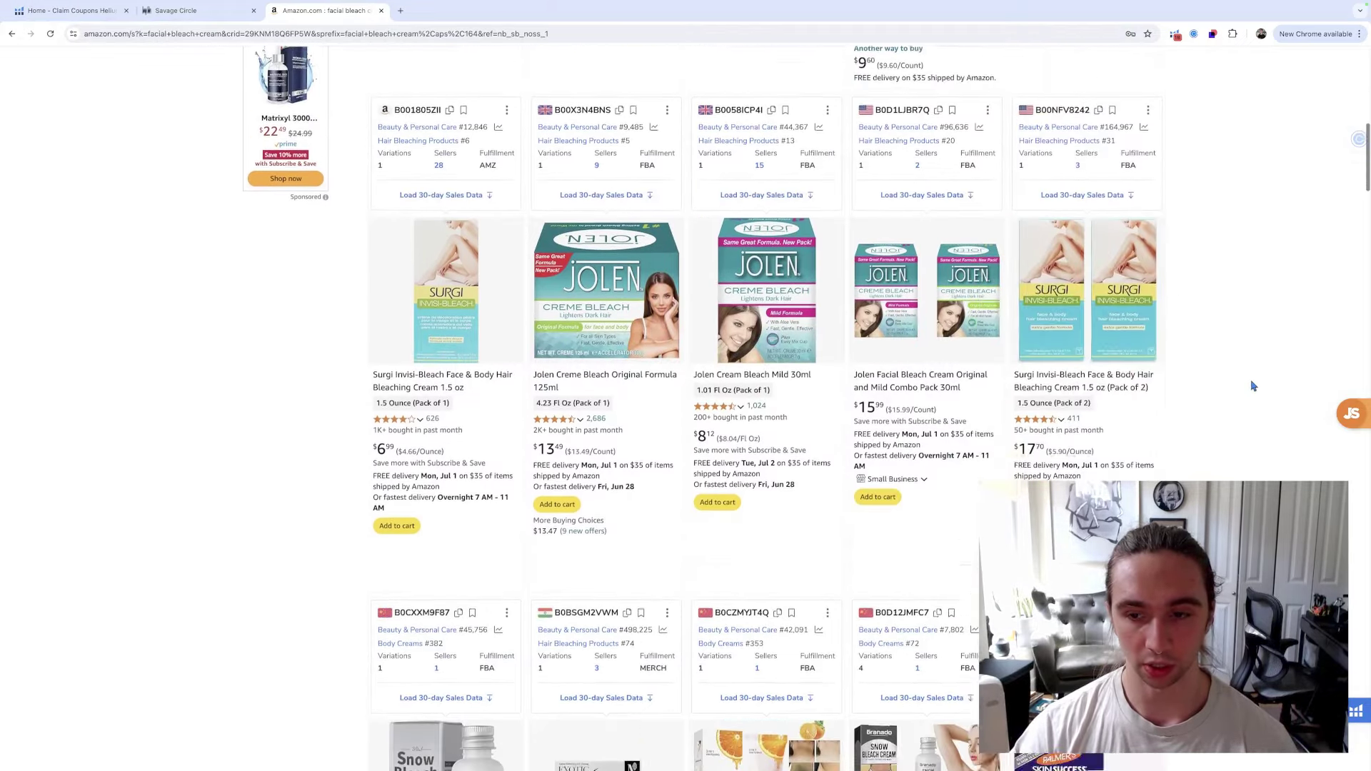
scroll(1254, 385, "down", 4)
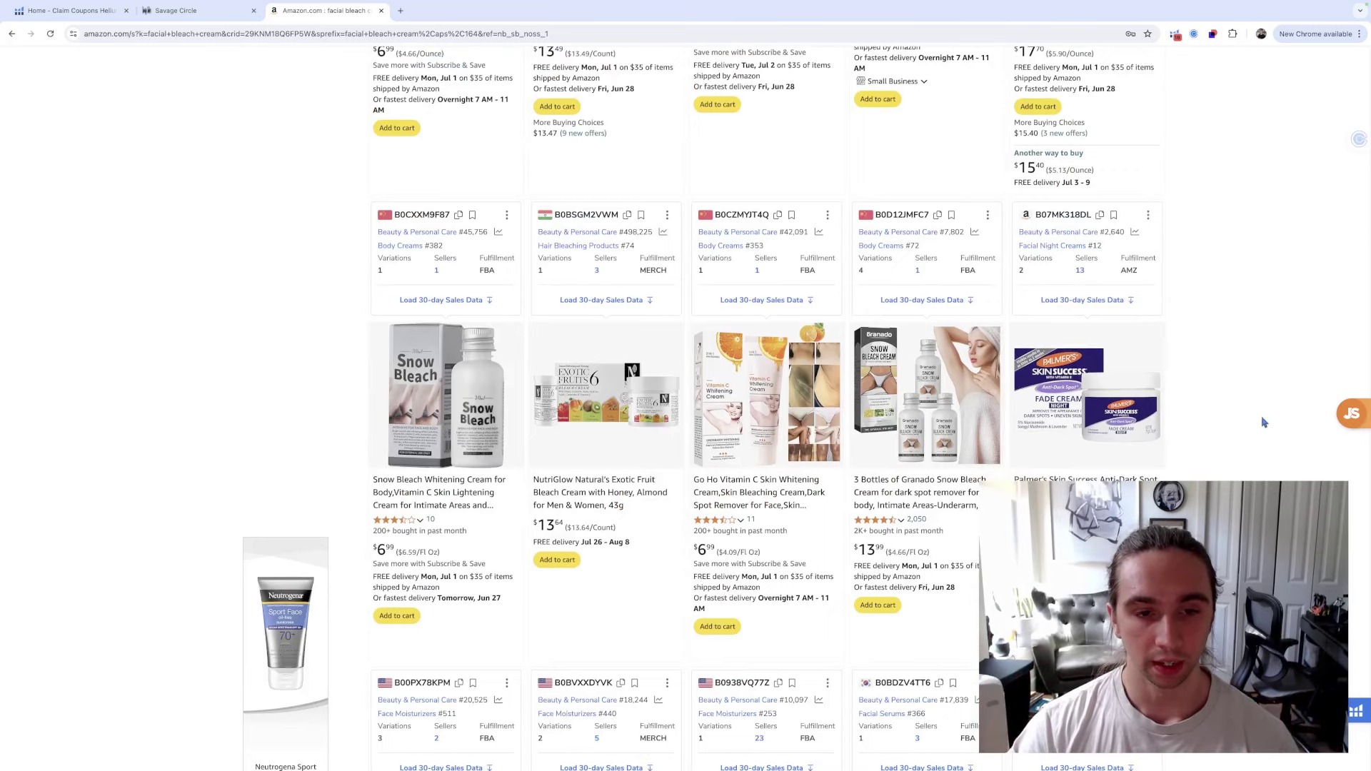
scroll(1267, 412, "down", 3)
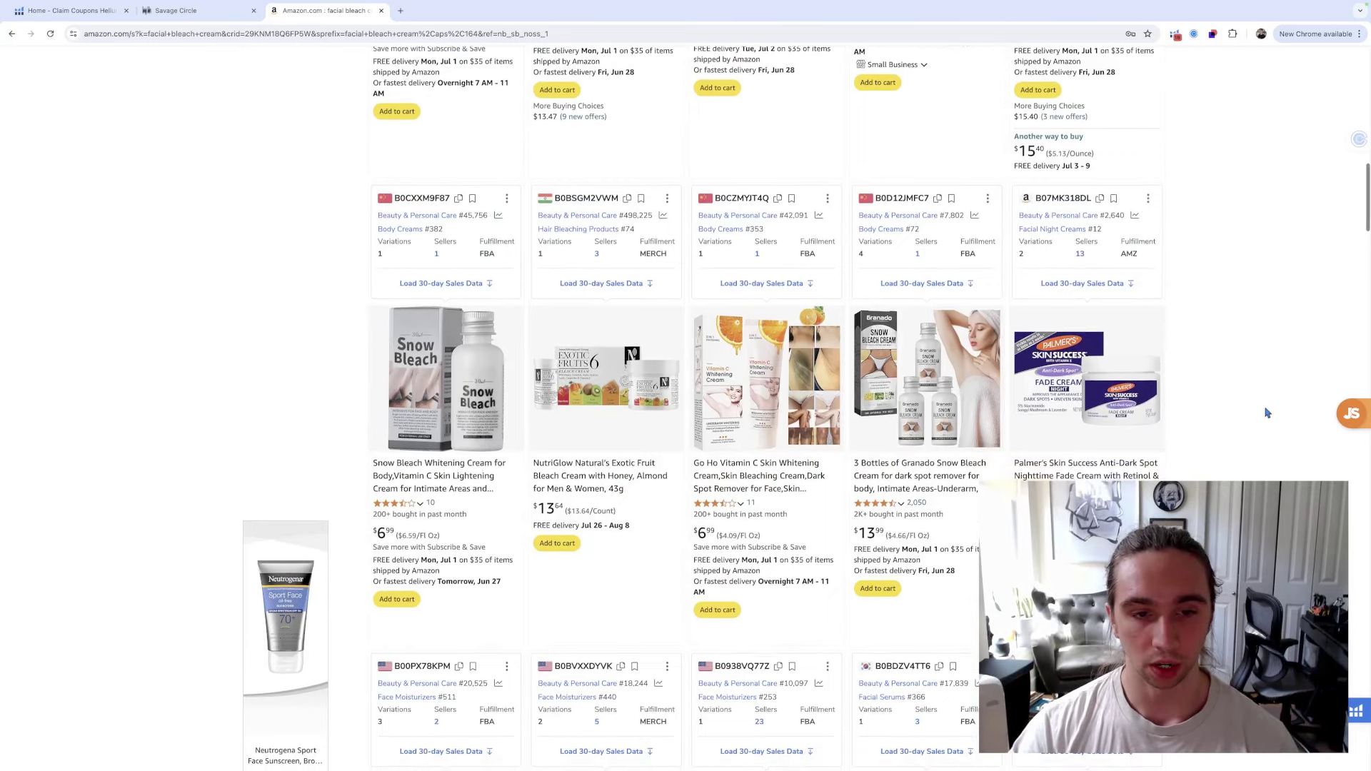
scroll(1267, 413, "down", 4)
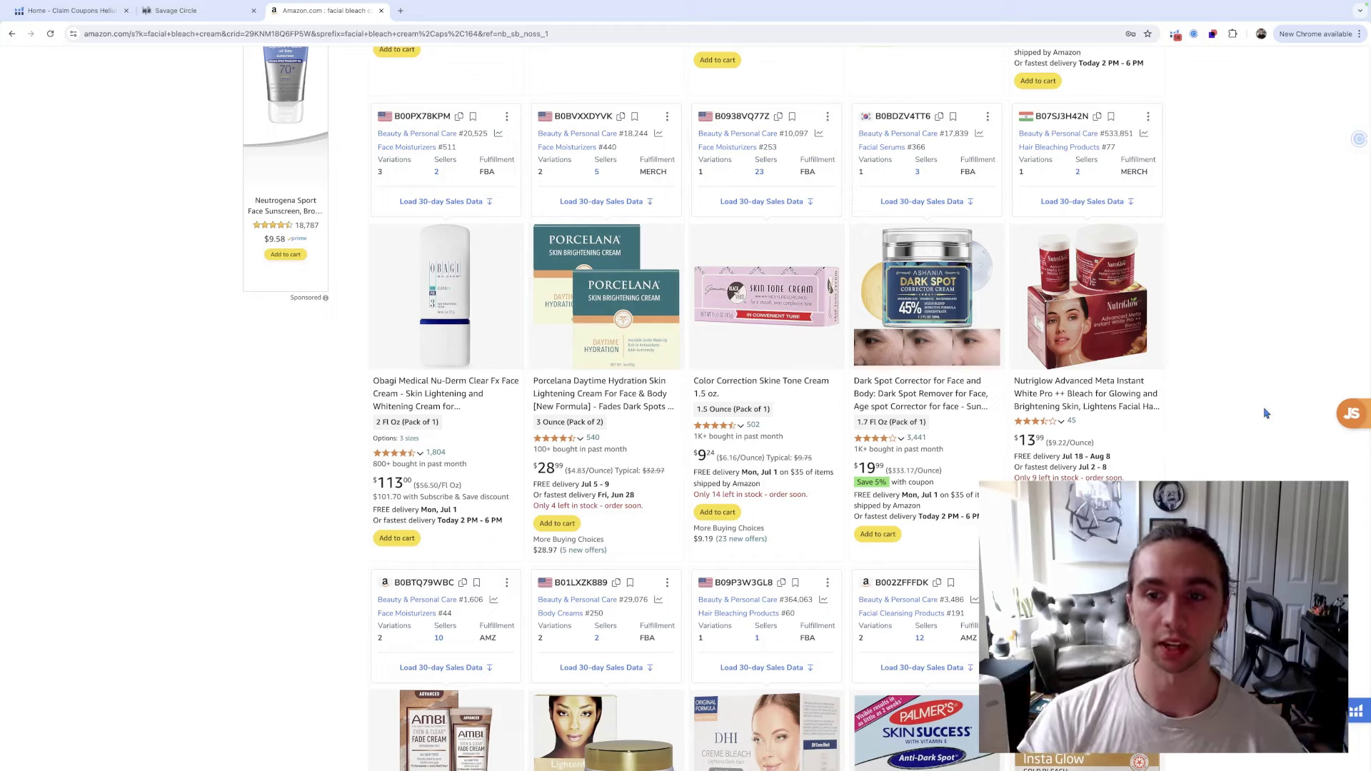
scroll(1267, 413, "down", 10)
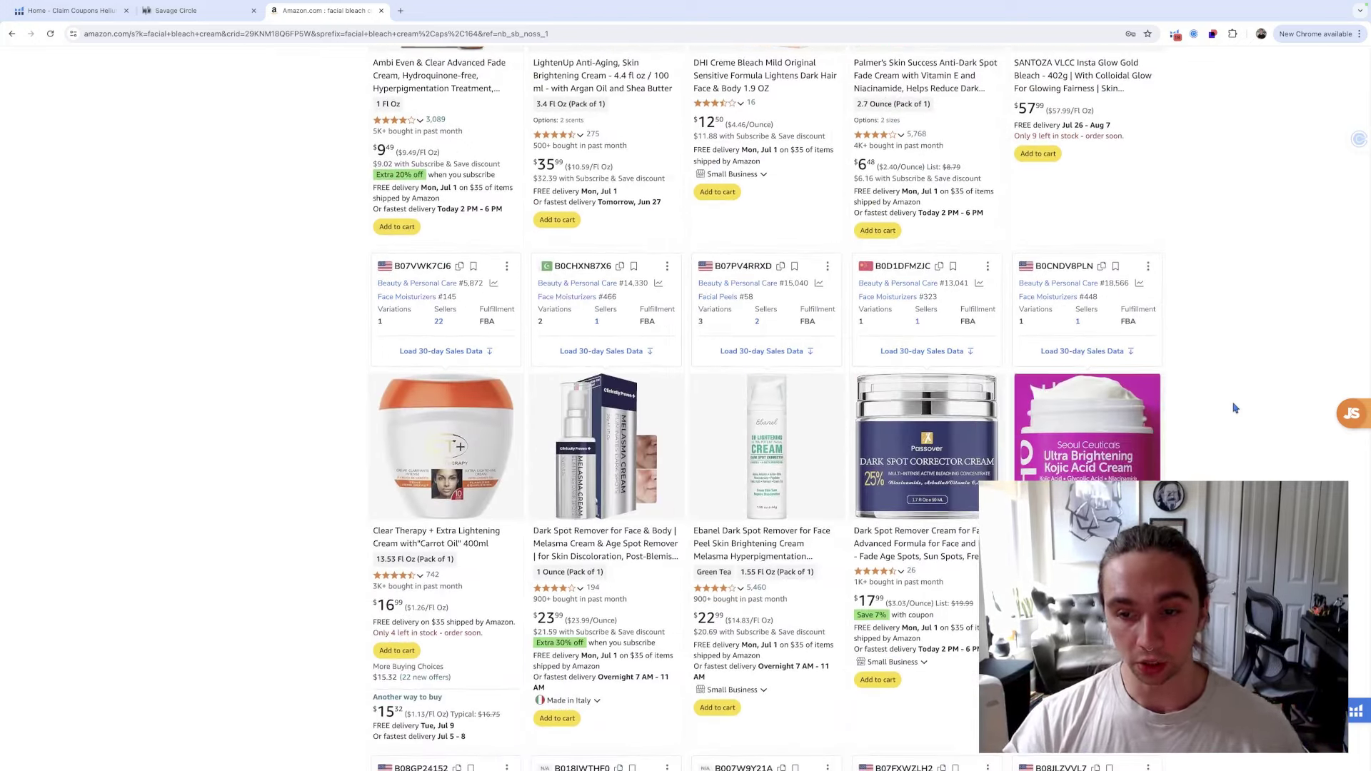
scroll(1235, 408, "up", 15)
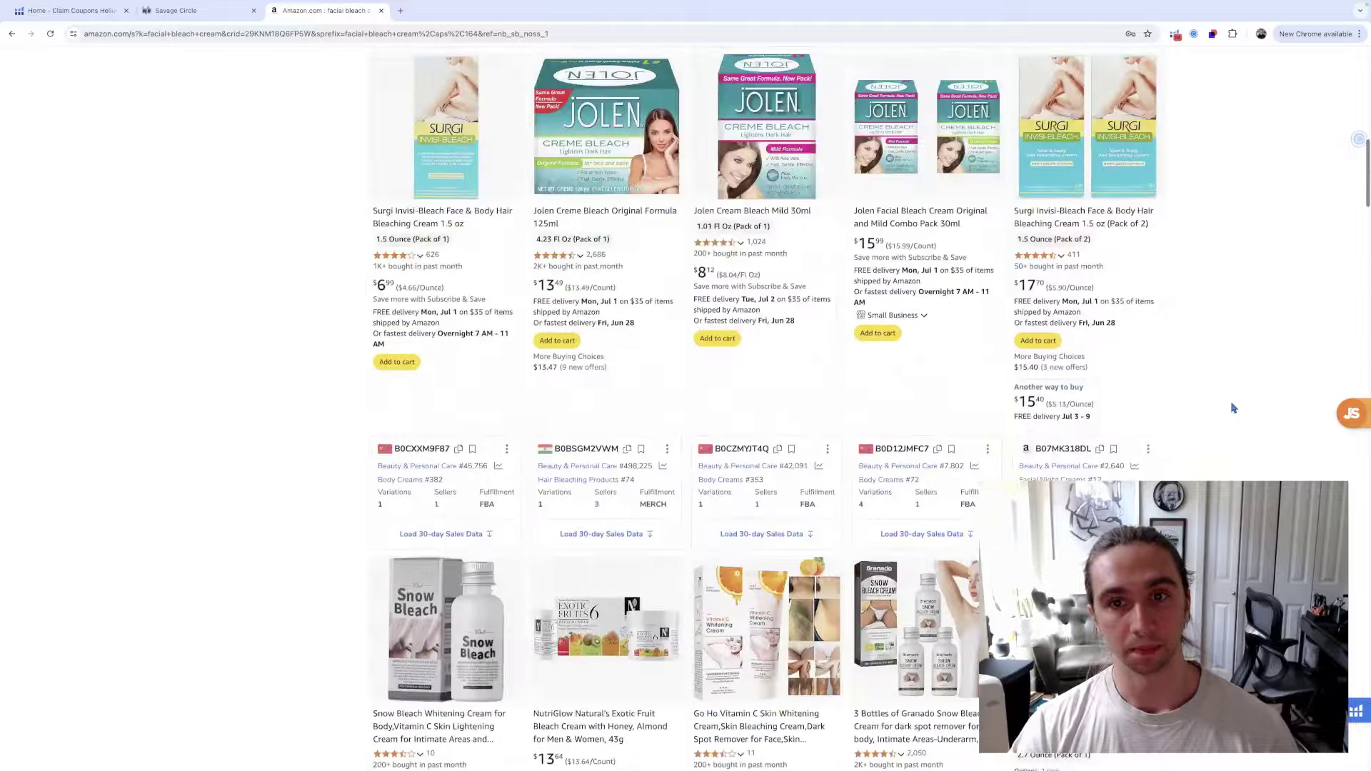
scroll(1235, 409, "up", 8)
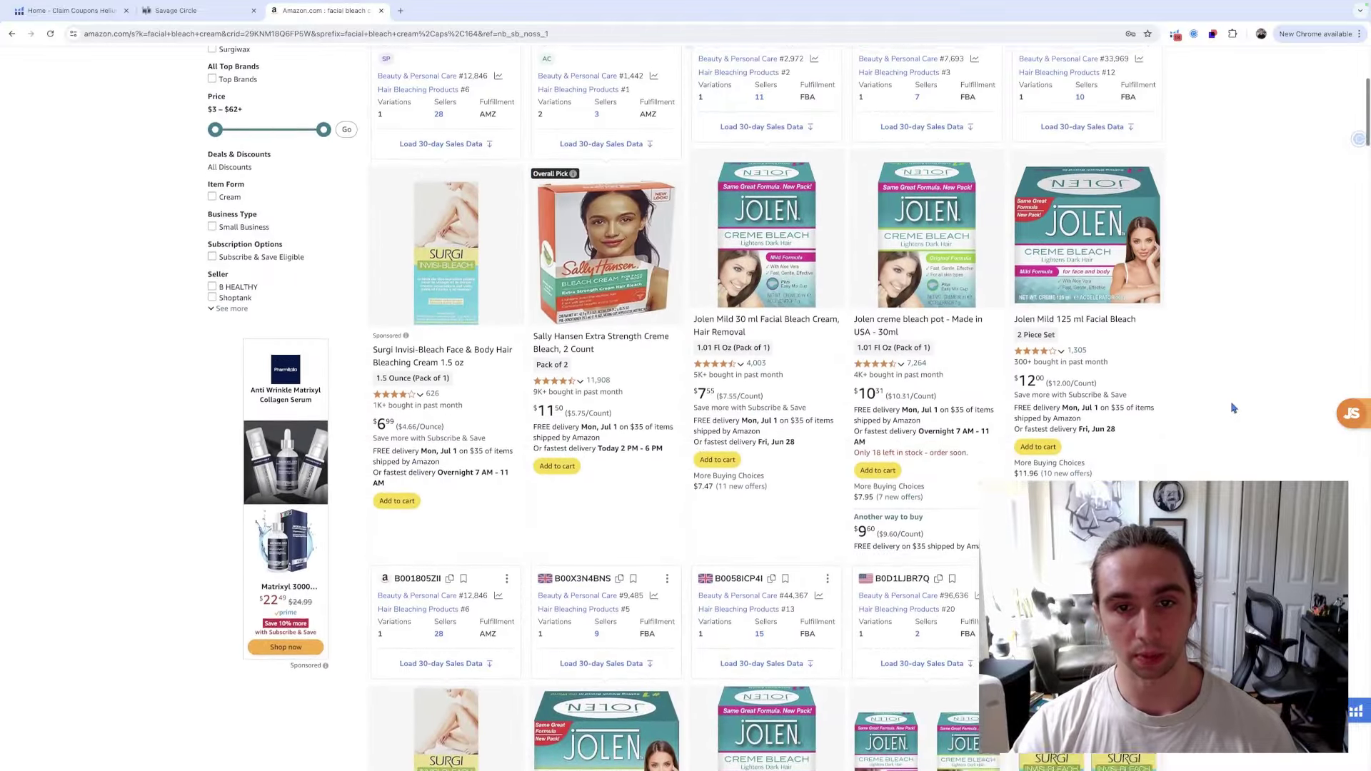
scroll(1235, 408, "down", 2)
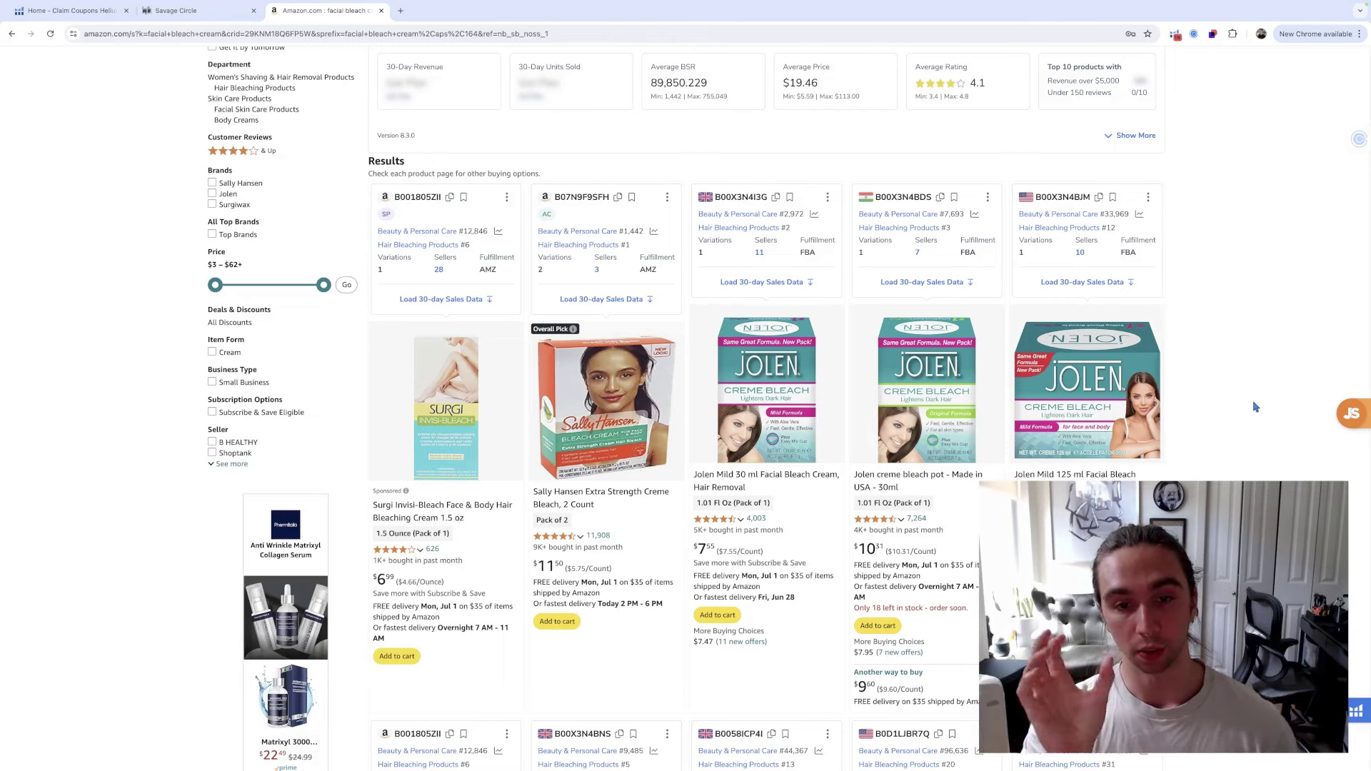
scroll(1256, 407, "down", 9)
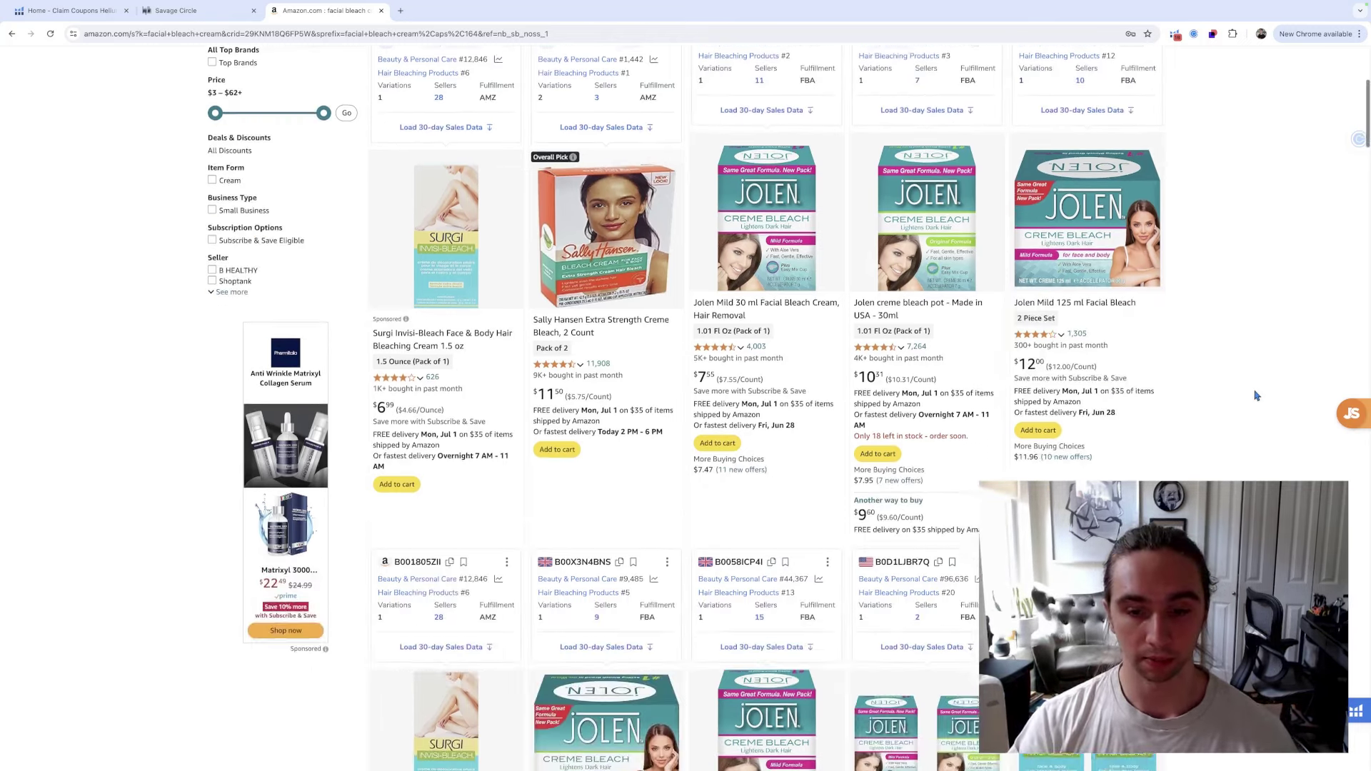
scroll(1256, 396, "up", 6)
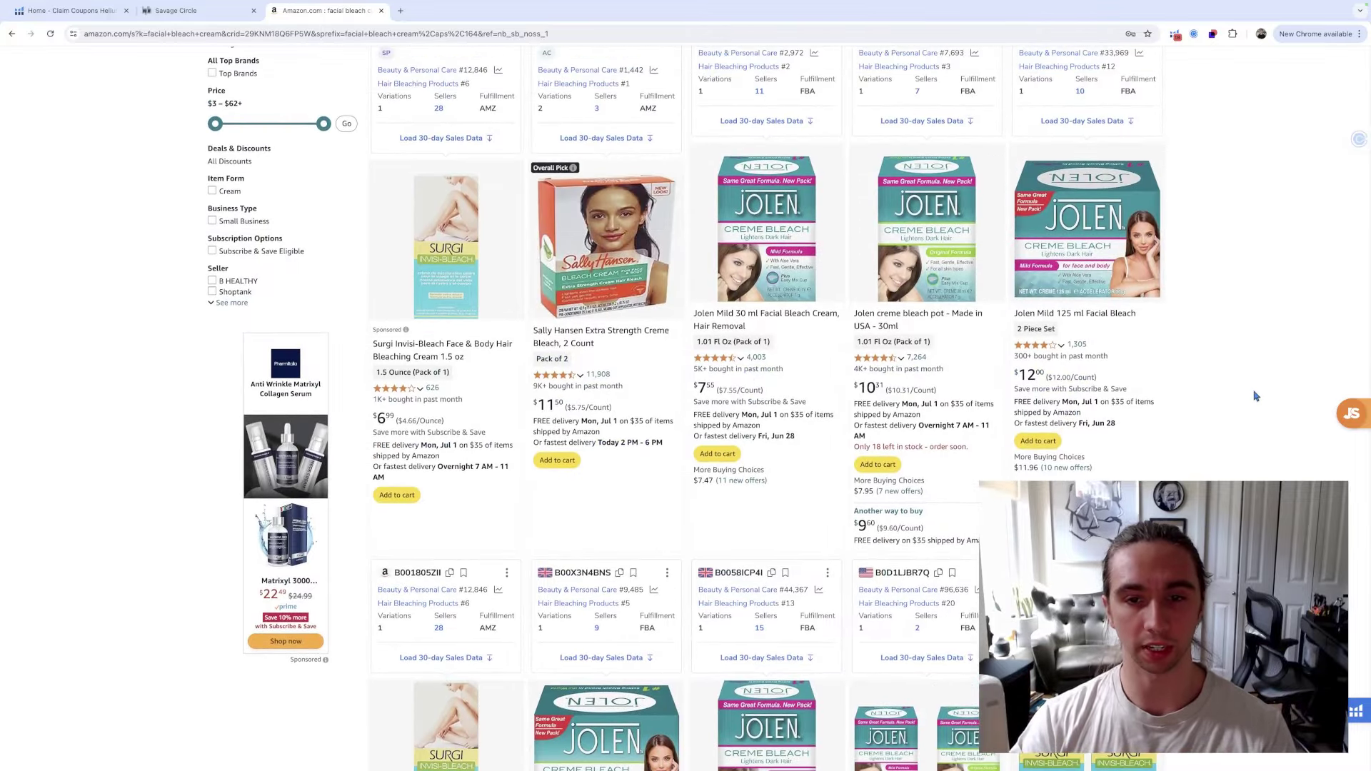
scroll(1207, 400, "down", 1)
scroll(1195, 402, "up", 2)
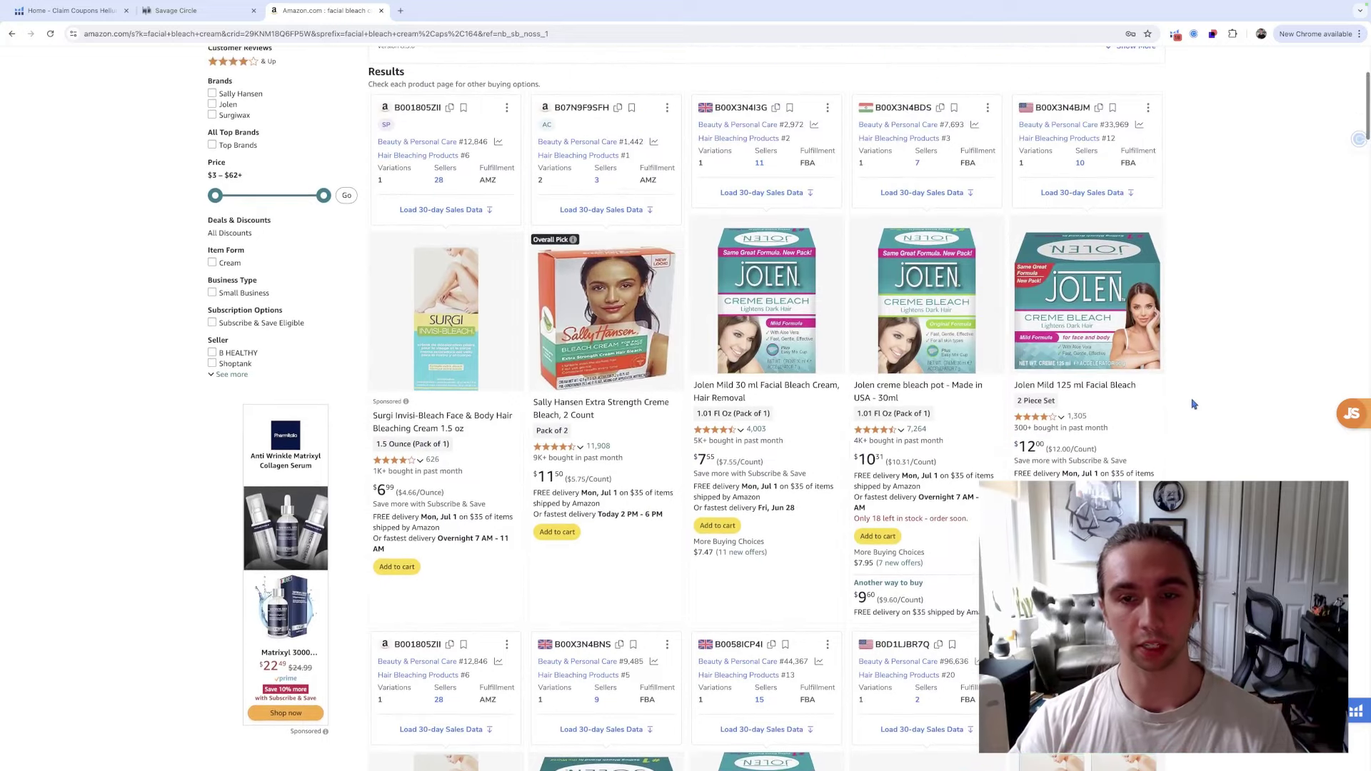
scroll(1194, 404, "down", 1)
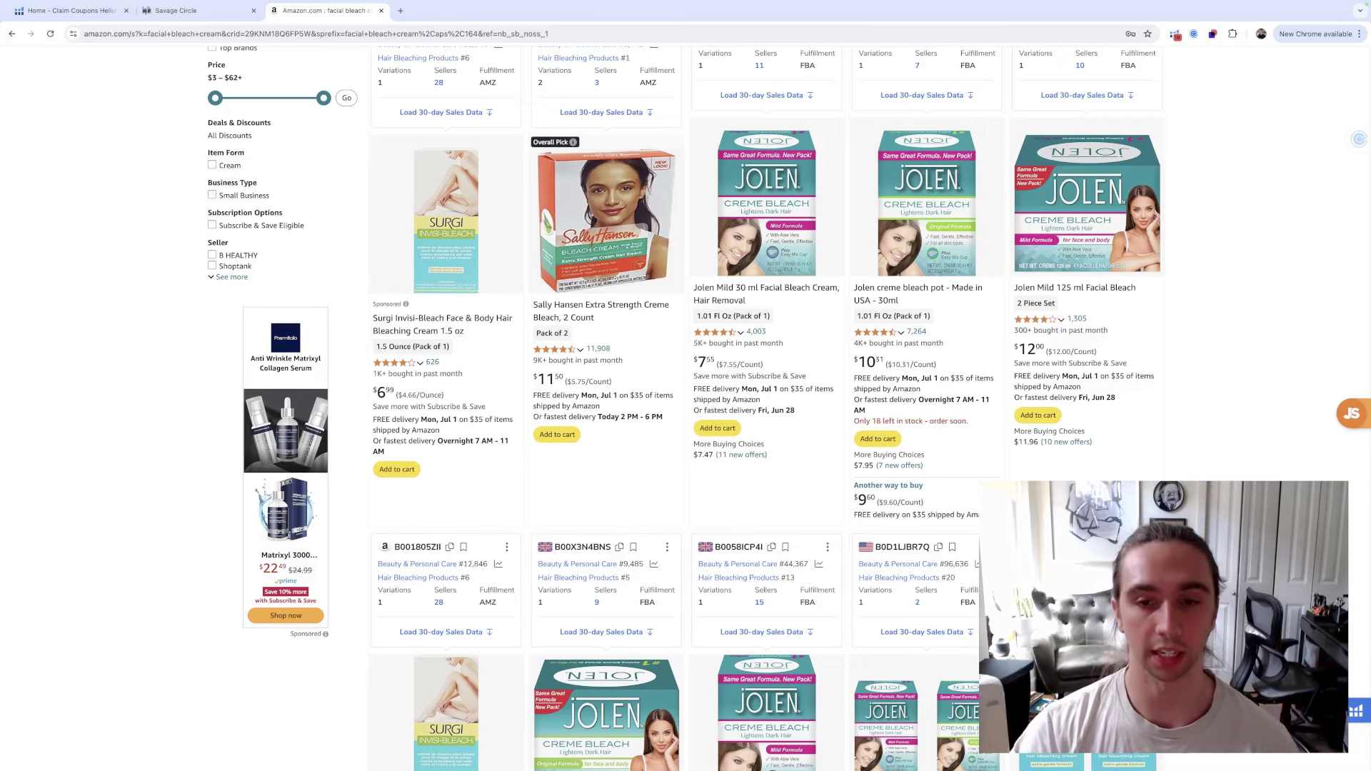
left_click(798, 240)
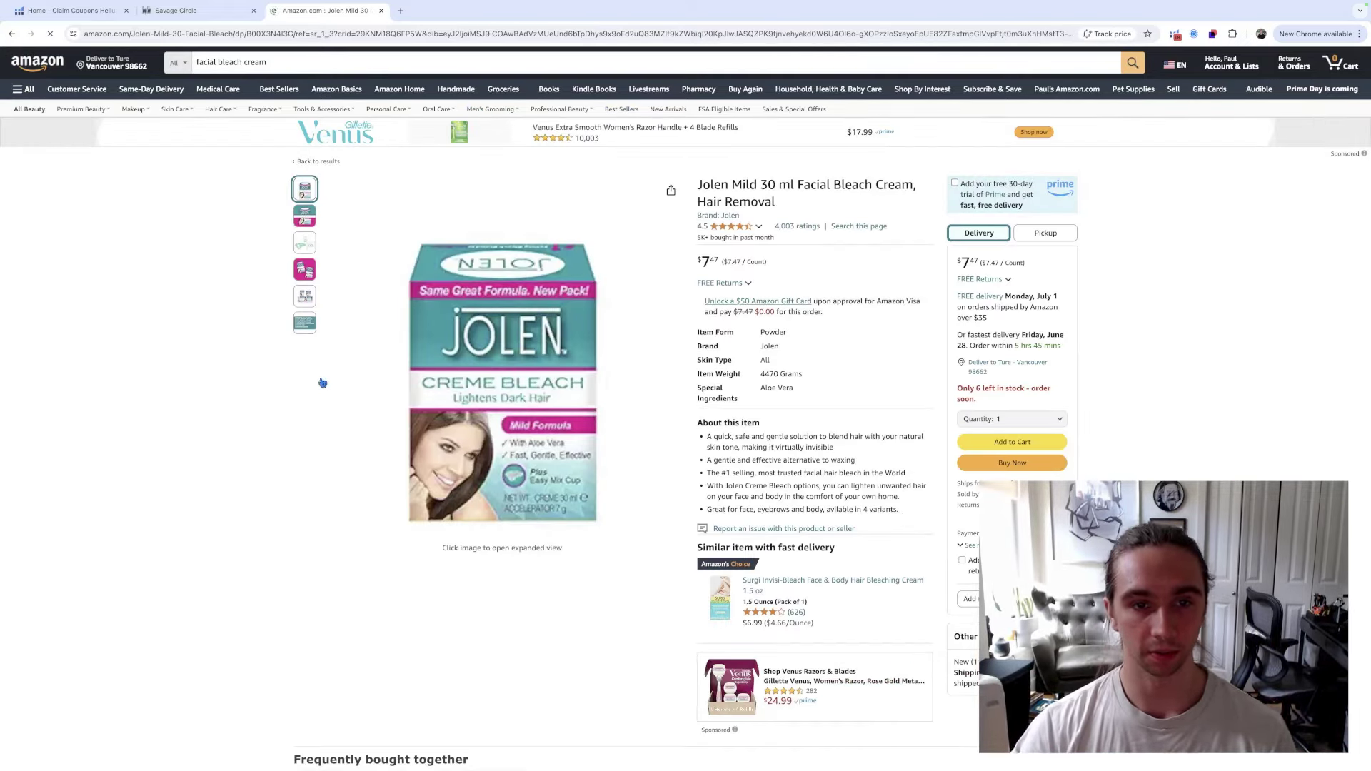
mouse_move(306, 250)
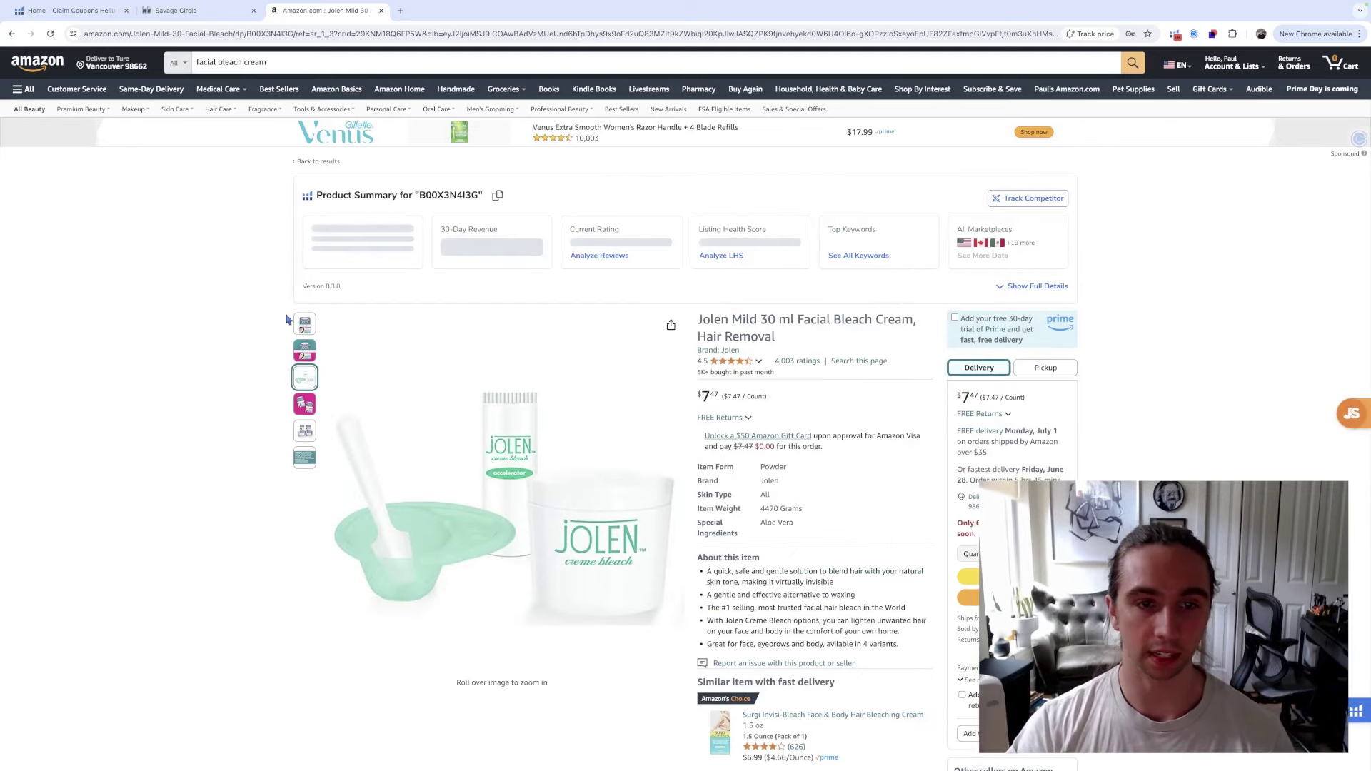
scroll(229, 314, "down", 2)
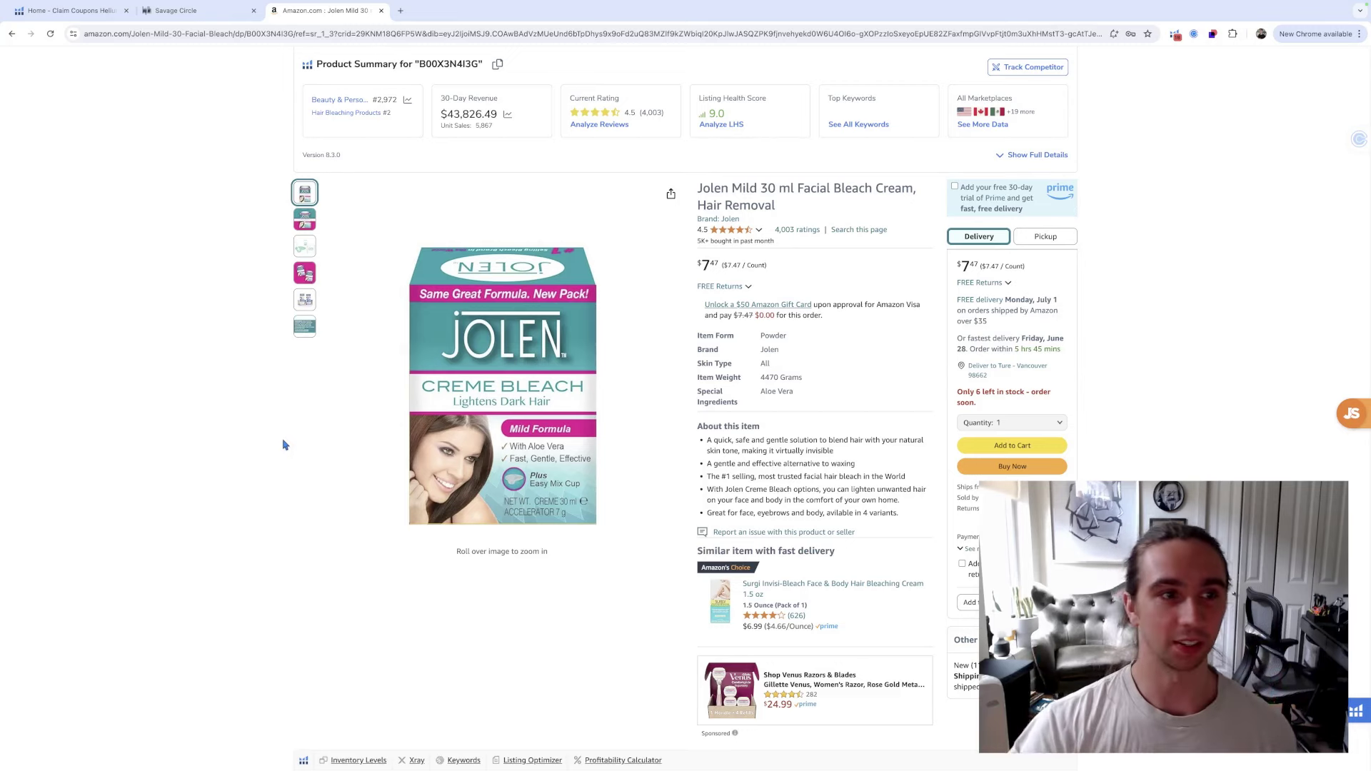
left_click(12, 33)
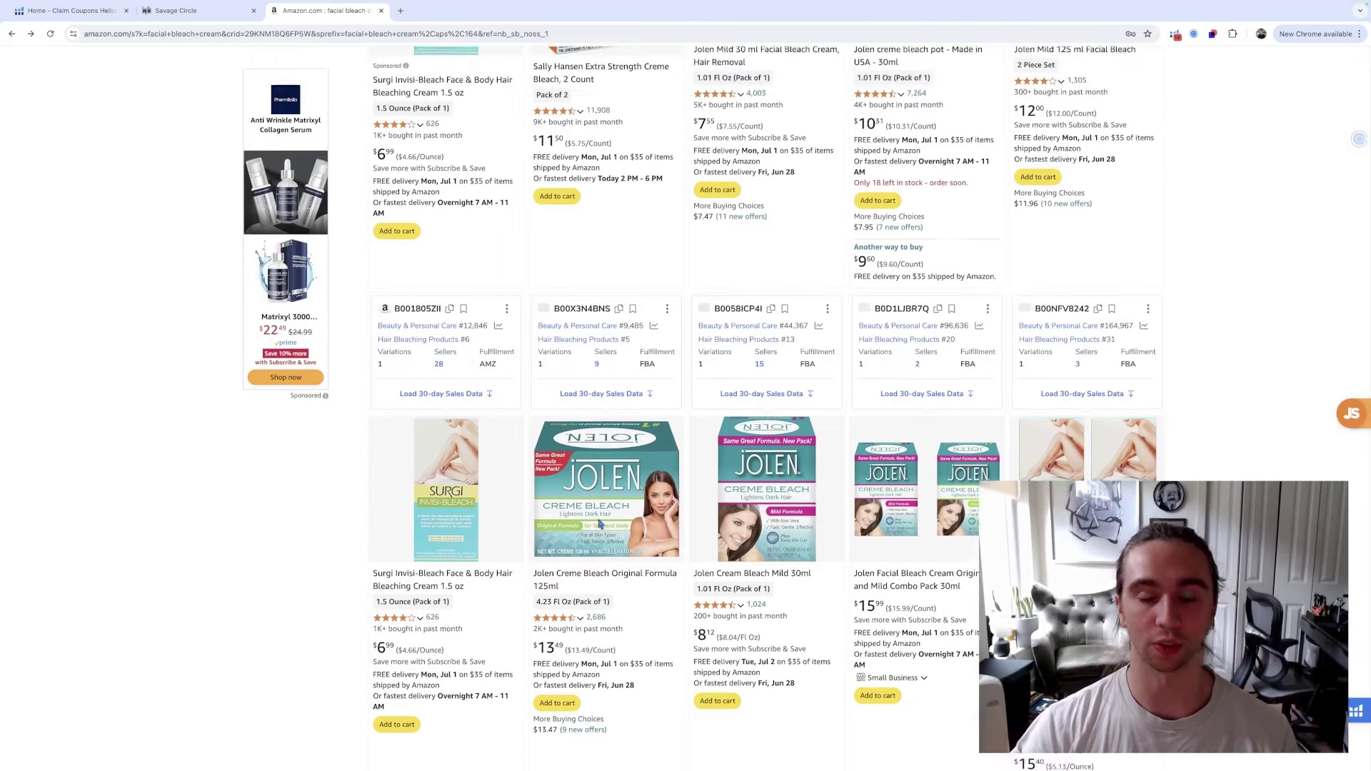
scroll(600, 525, "up", 3)
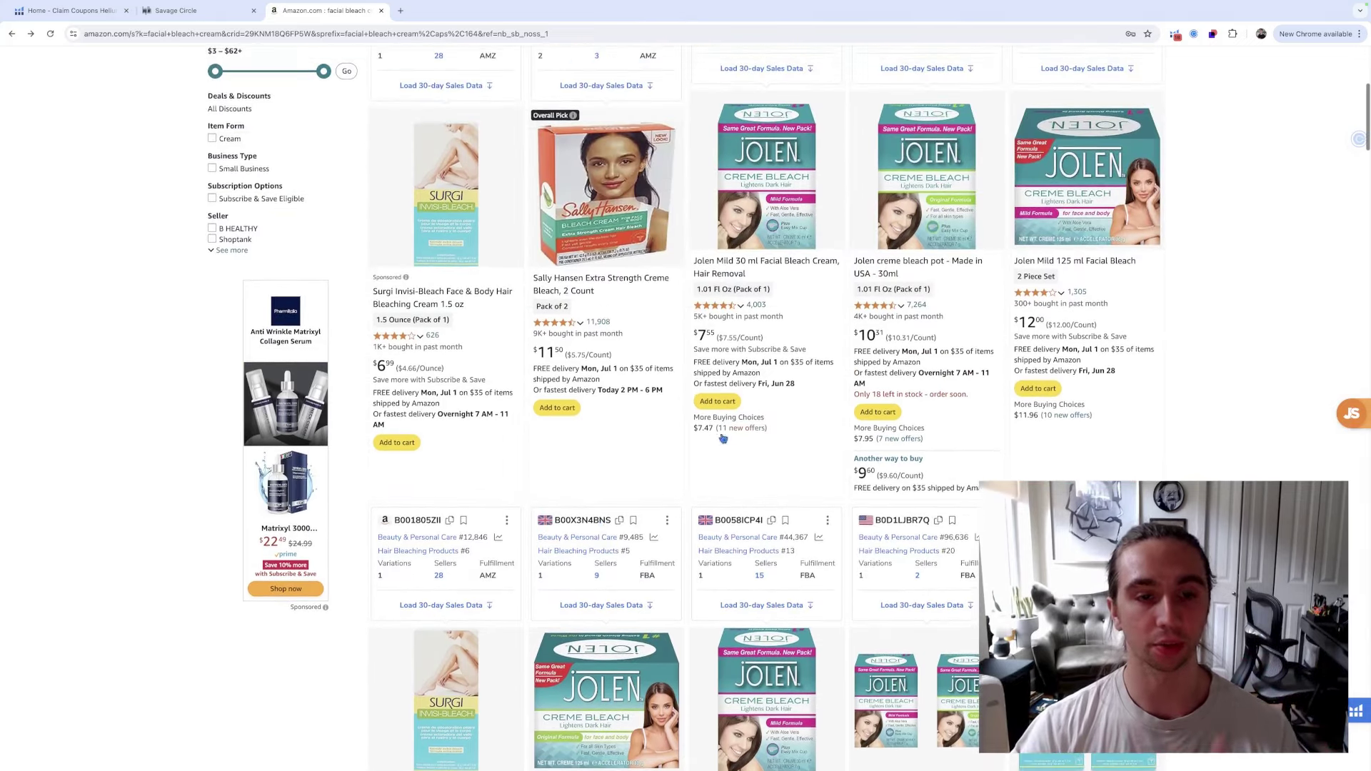
scroll(704, 461, "up", 1)
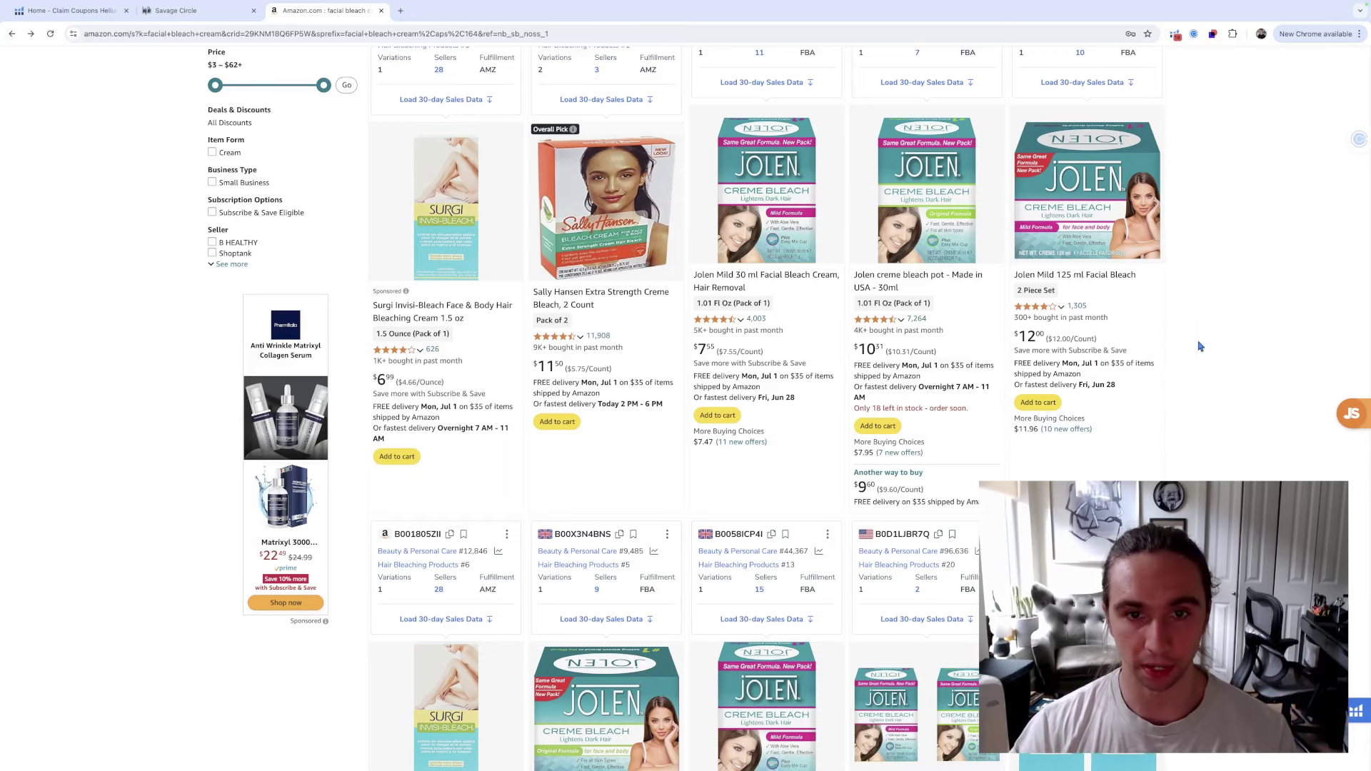
scroll(1204, 347, "up", 1)
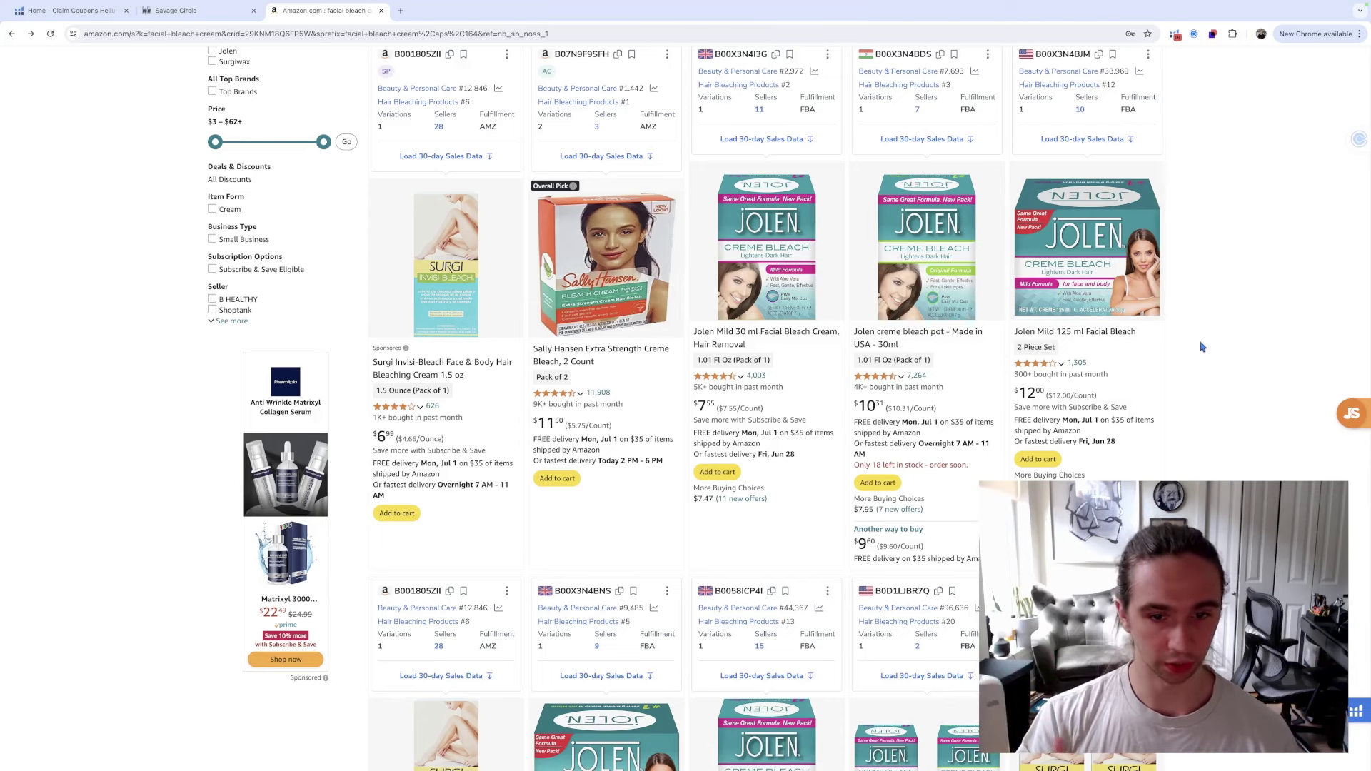
left_click(1175, 33)
left_click(1210, 285)
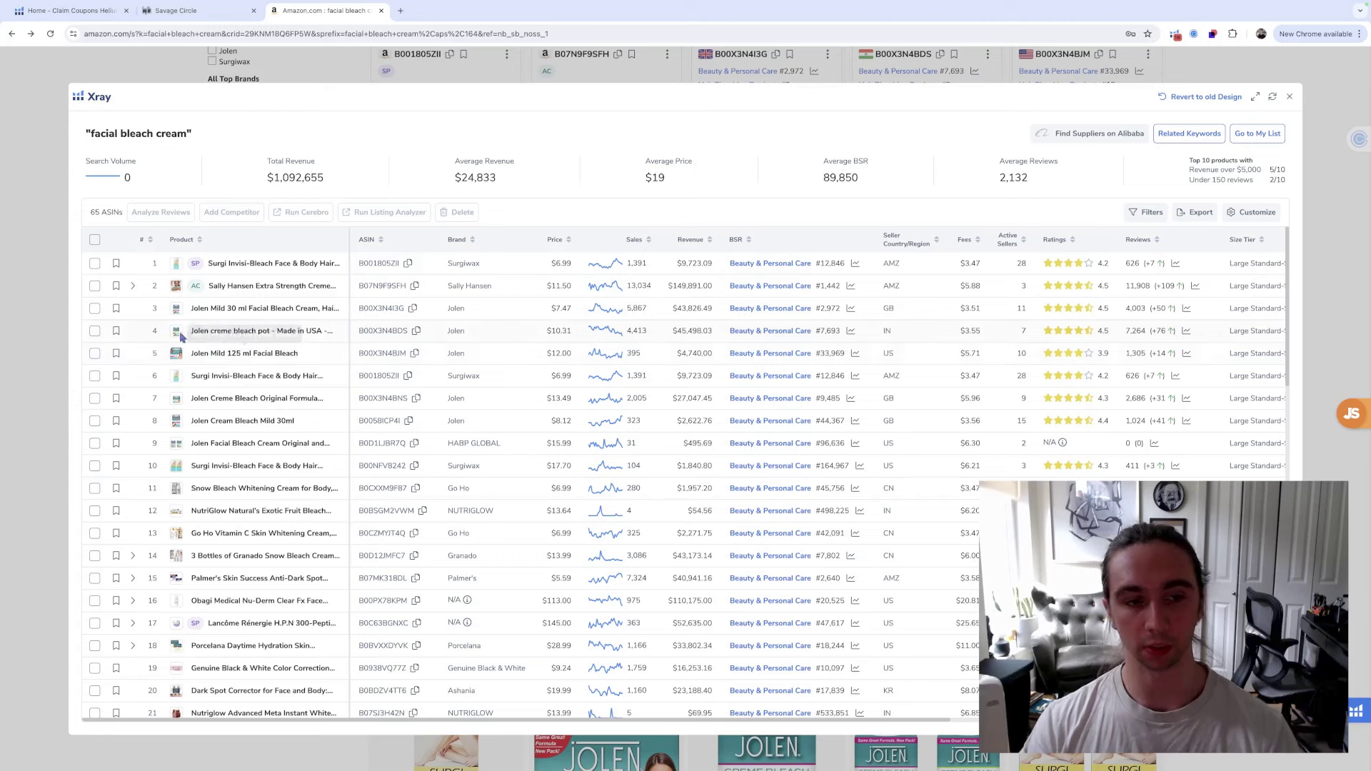
mouse_move(181, 337)
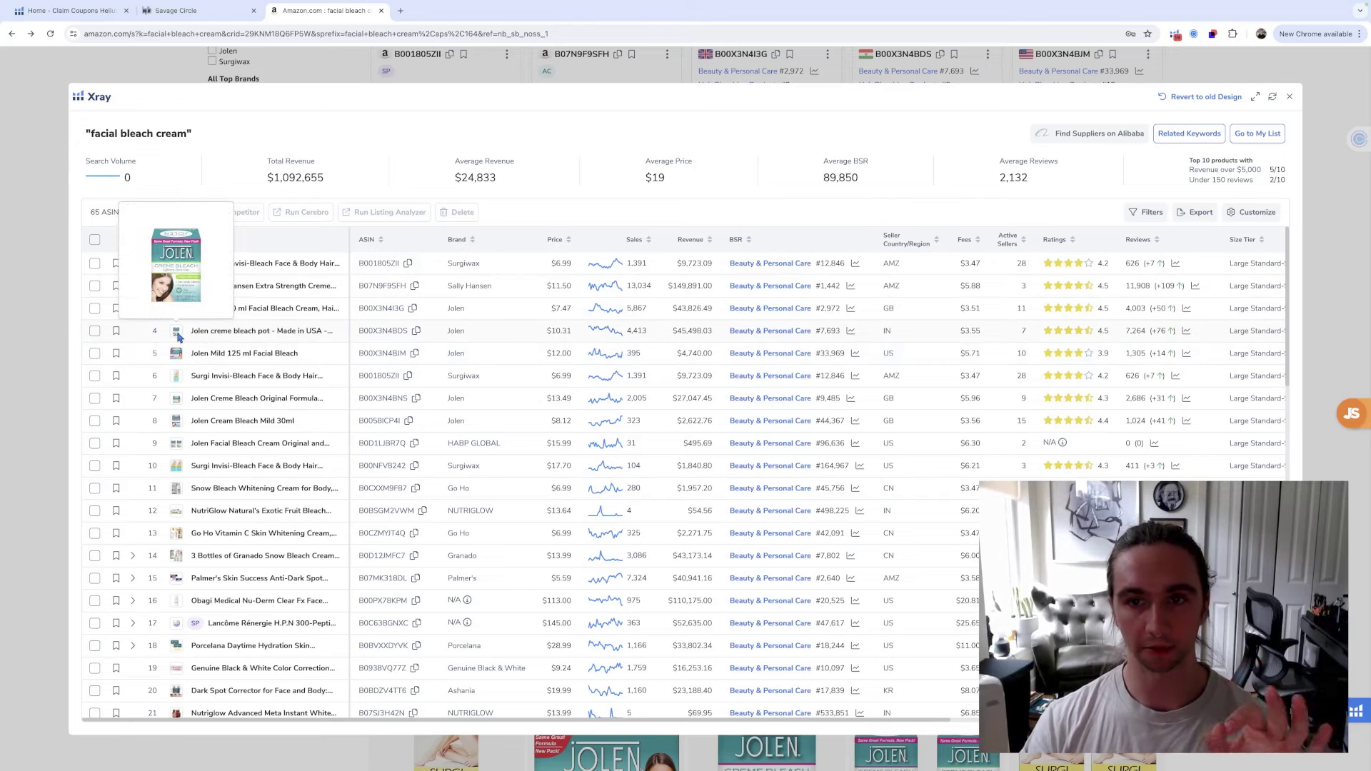
left_click(1290, 97)
Scroll through the facial bleach cream results, then show the Helium 10 tool list
scroll(1151, 350, "down", 1)
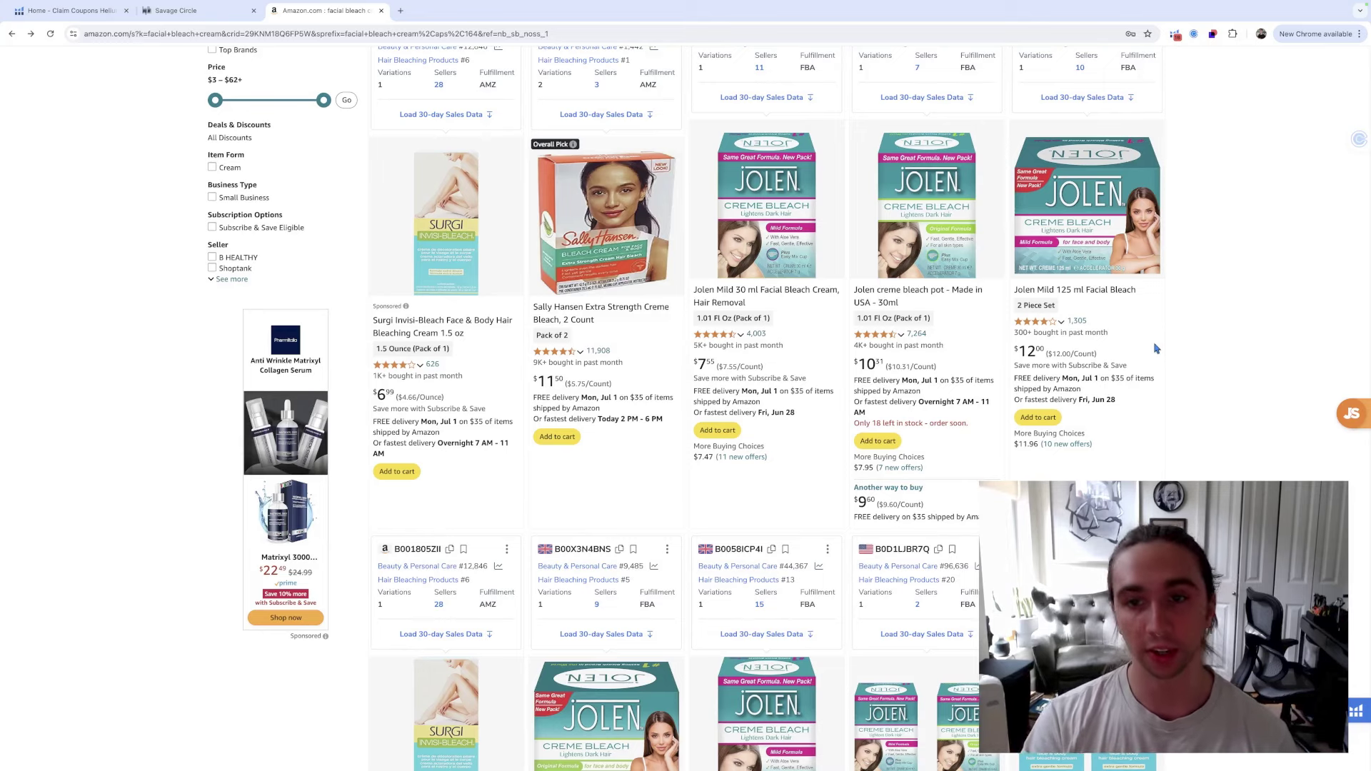
scroll(1158, 350, "down", 3)
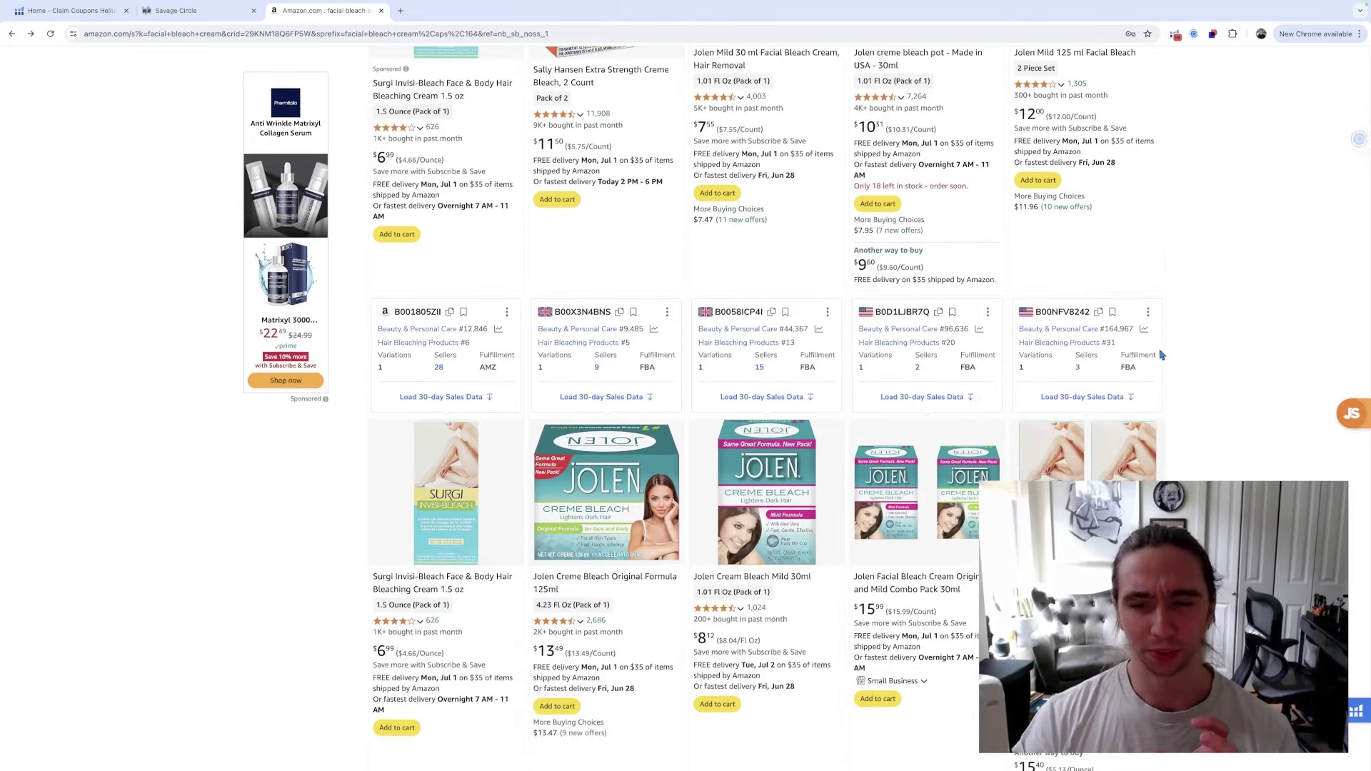
scroll(1161, 355, "down", 1)
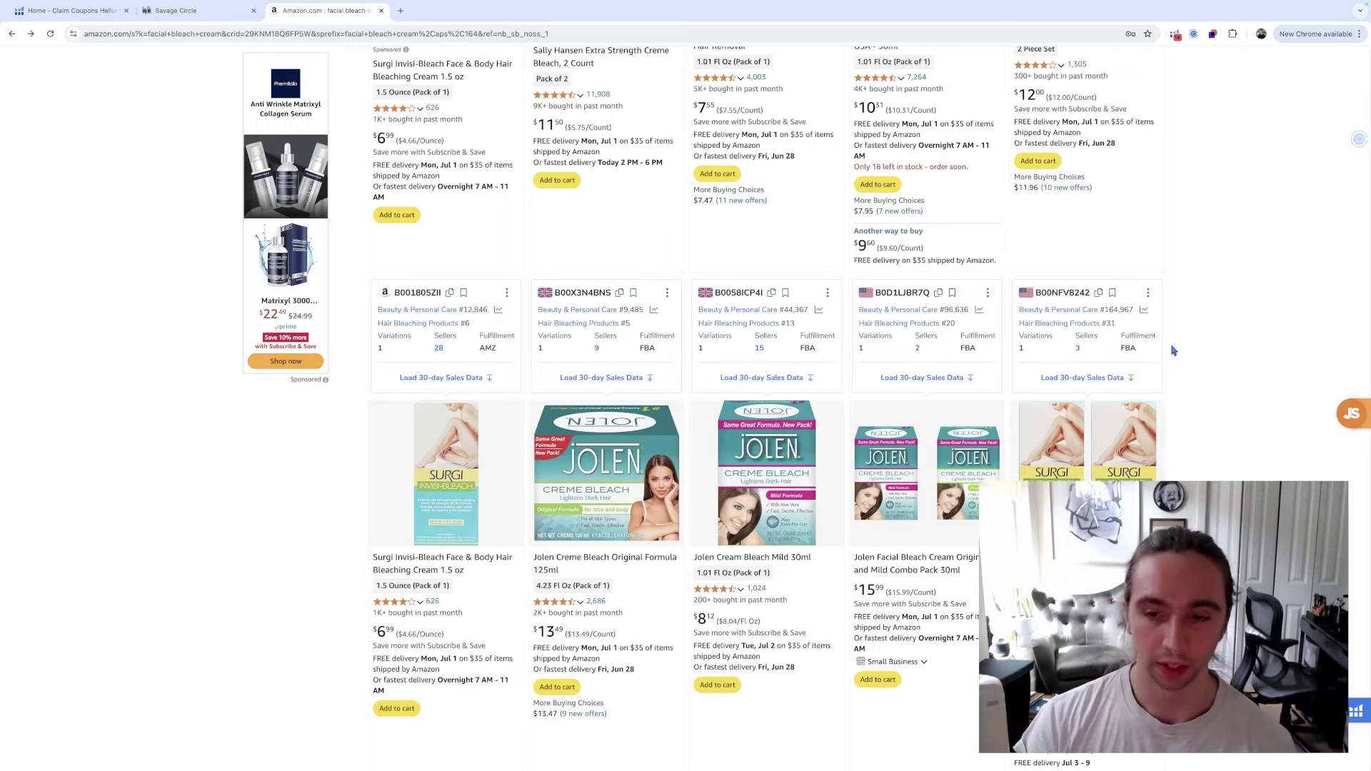
scroll(1175, 353, "down", 2)
scroll(1190, 358, "down", 2)
scroll(1189, 361, "down", 1)
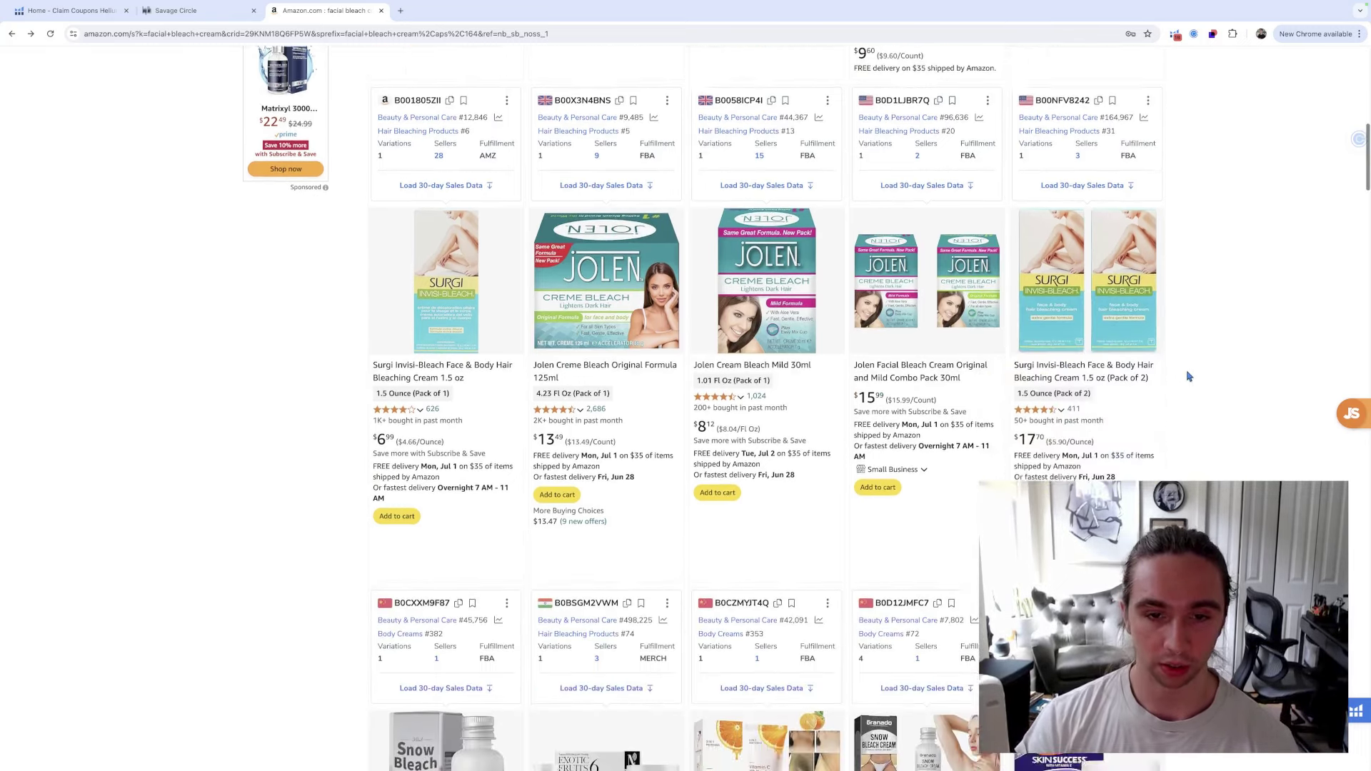
scroll(1188, 376, "up", 10)
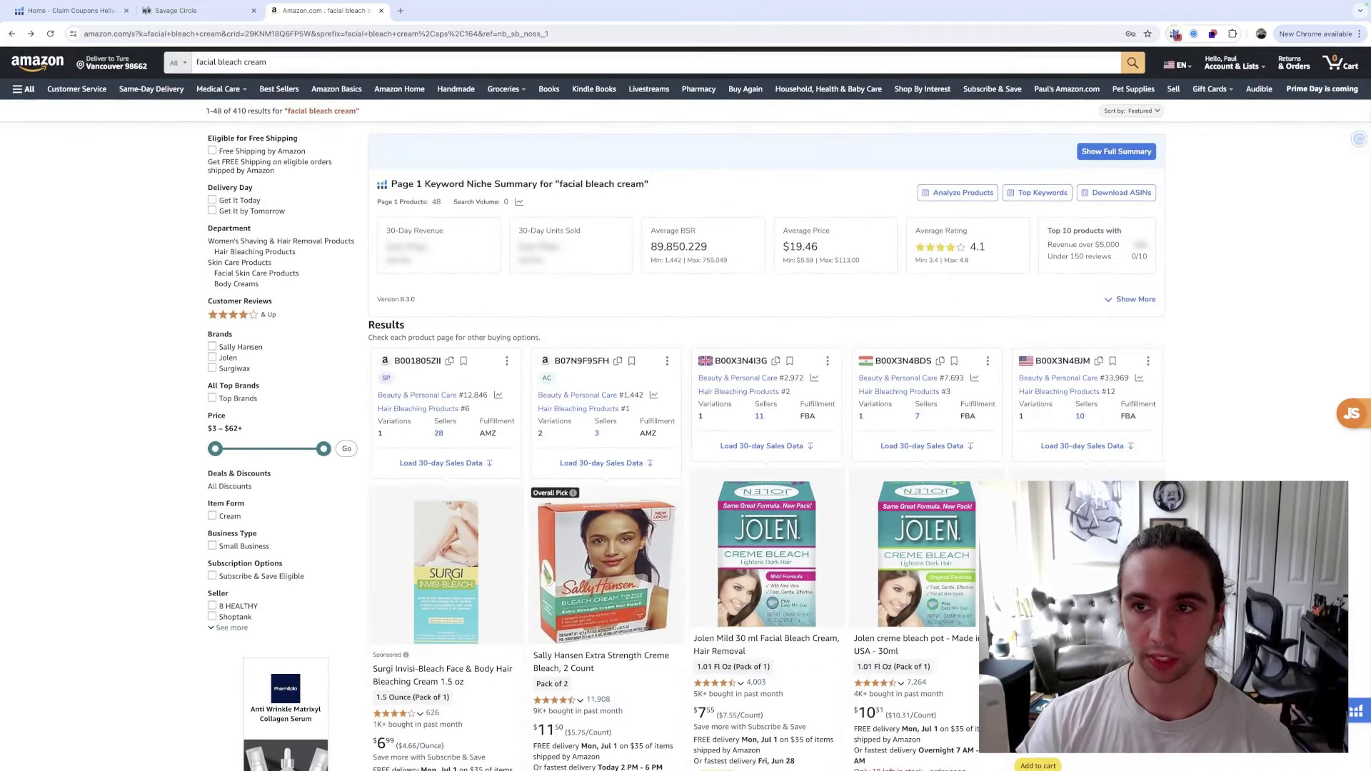
left_click(1175, 34)
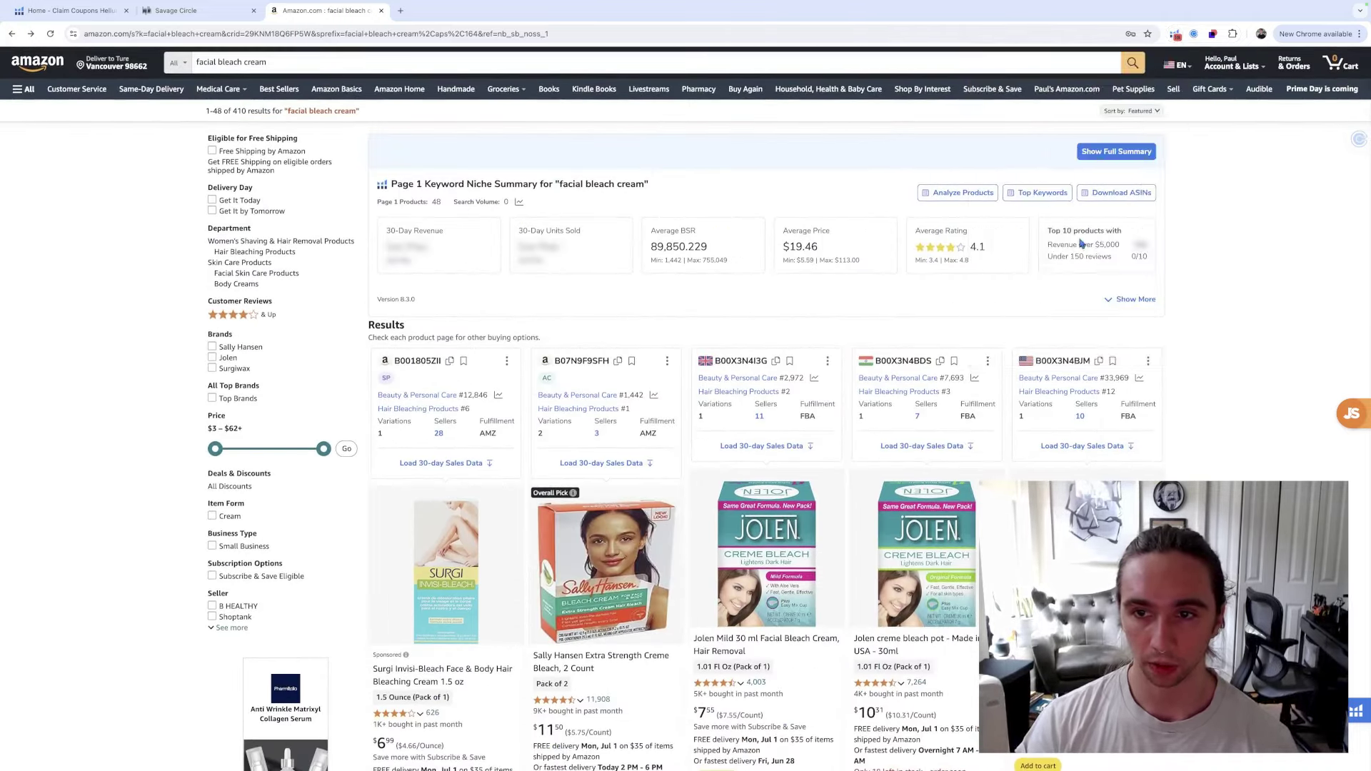
In Xray, select the three Jolen products and Surgi Invisi-Bleach, then run Cerebro on them
left_click(1082, 244)
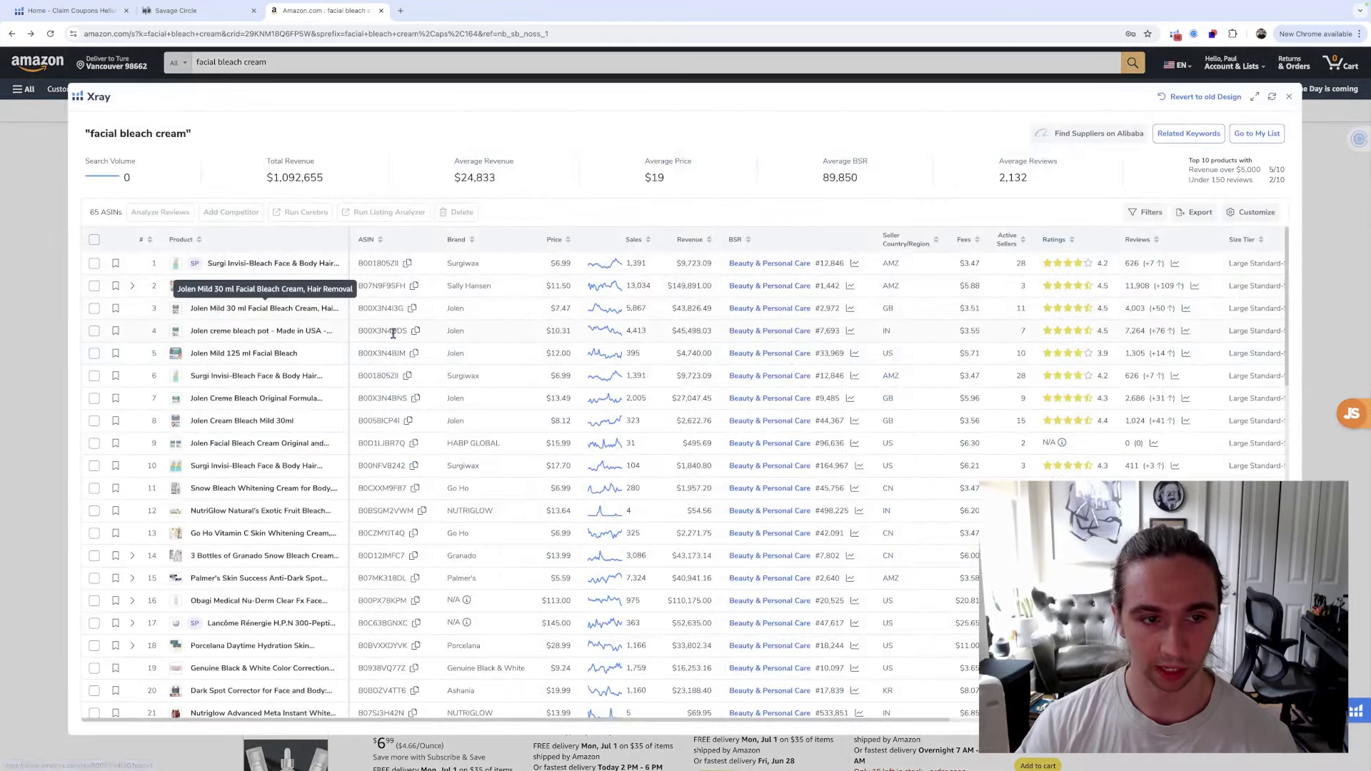
left_click(95, 309)
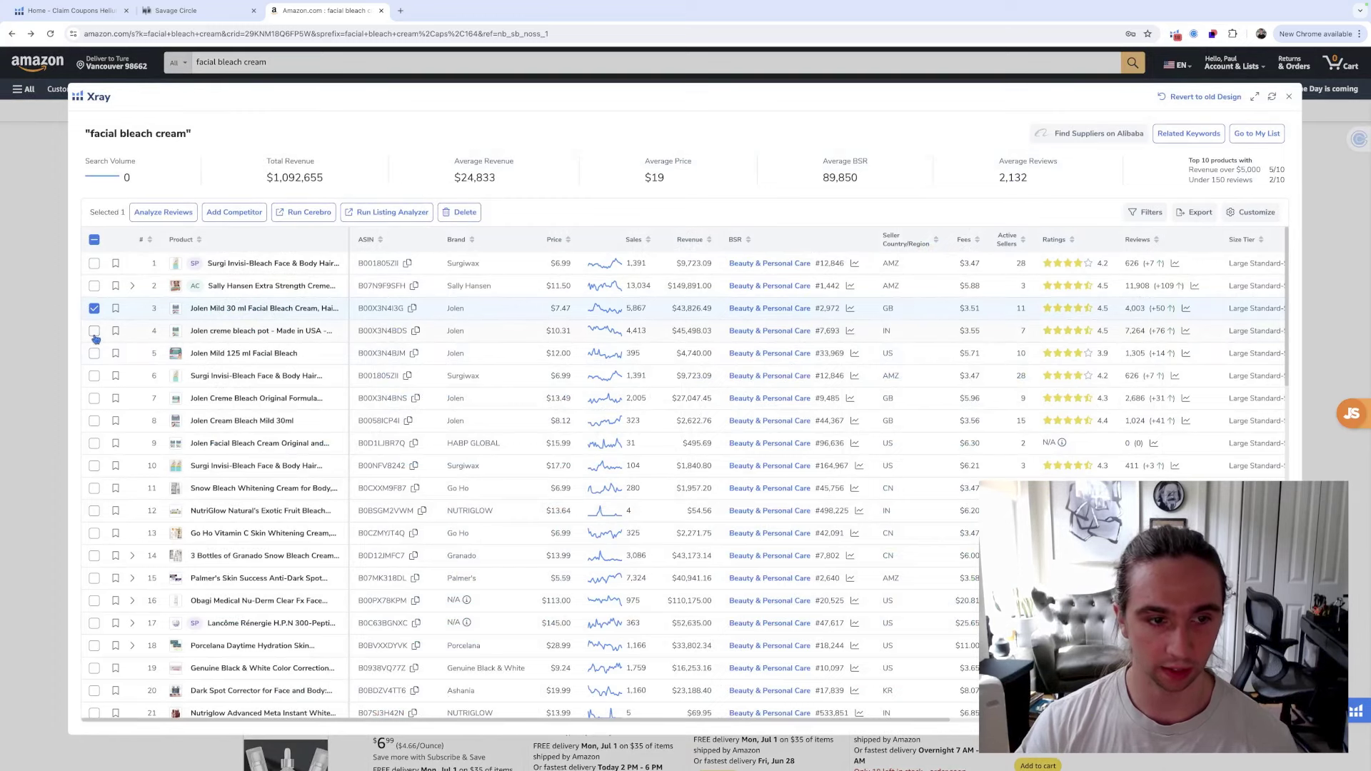
left_click(94, 332)
left_click(95, 355)
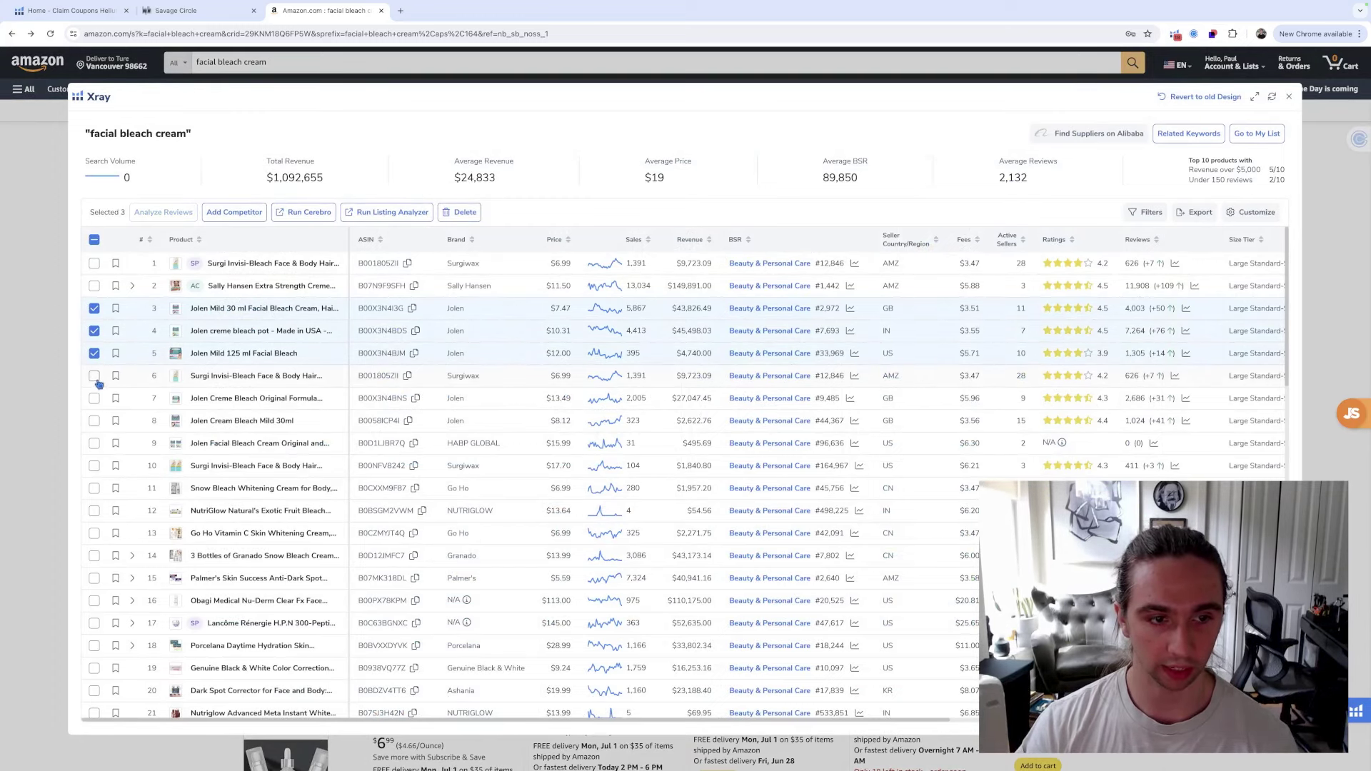
left_click(95, 377)
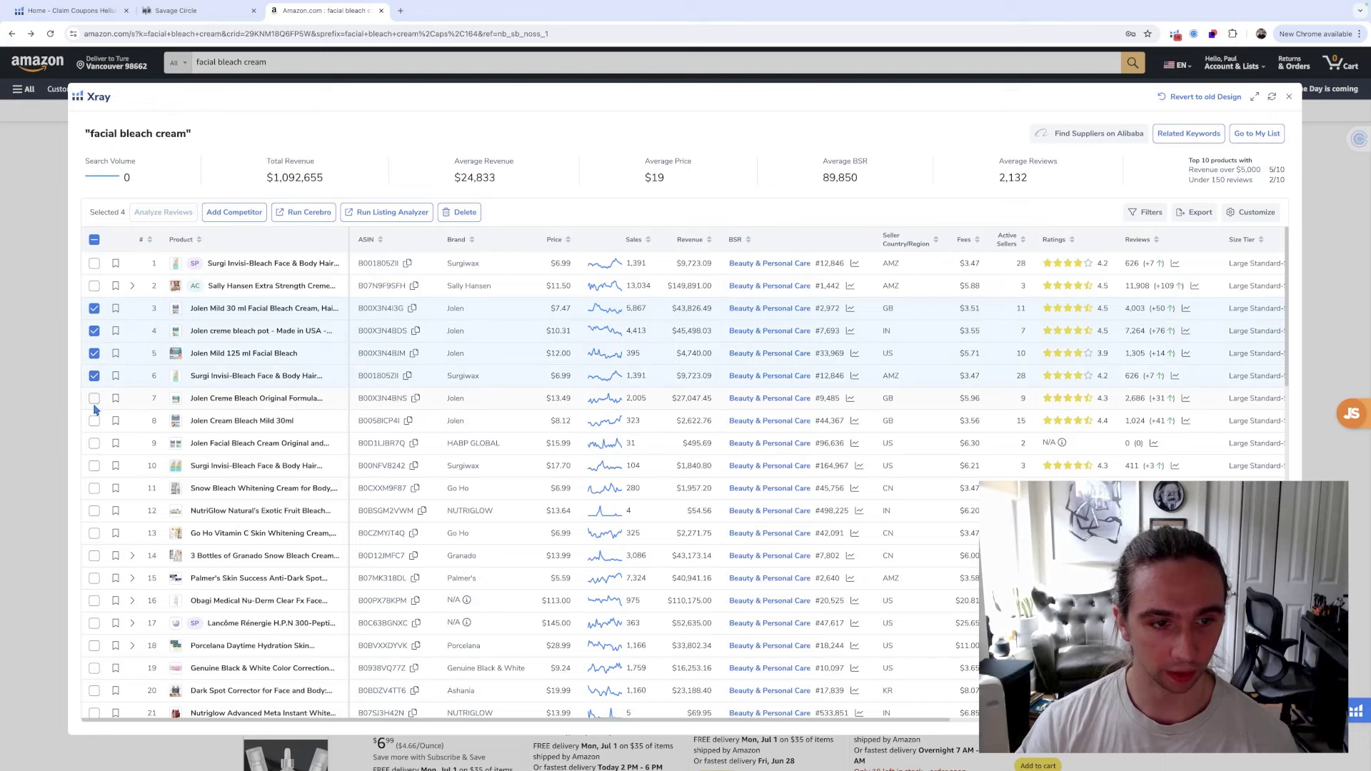
left_click(309, 212)
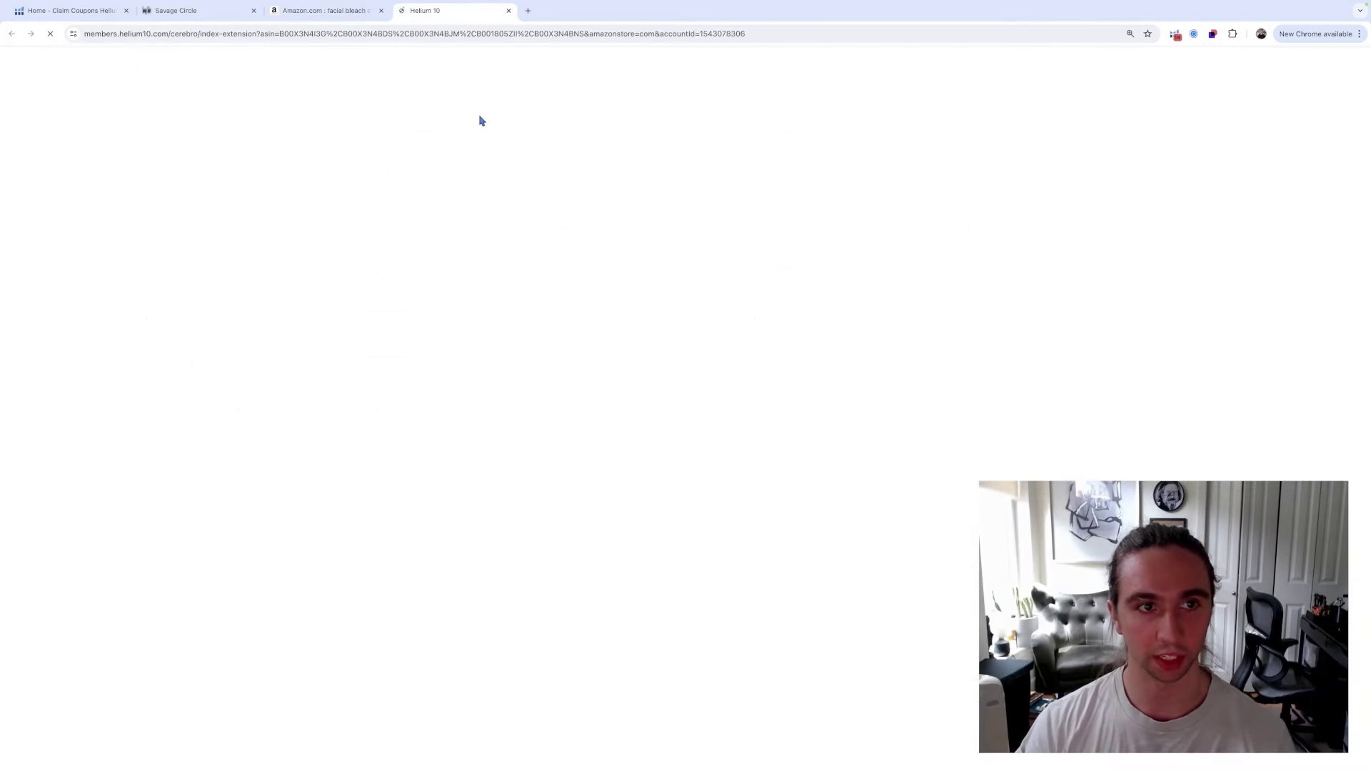
Switch back to the Cerebro tab loading the selected competitor ASINs
left_click(99, 8)
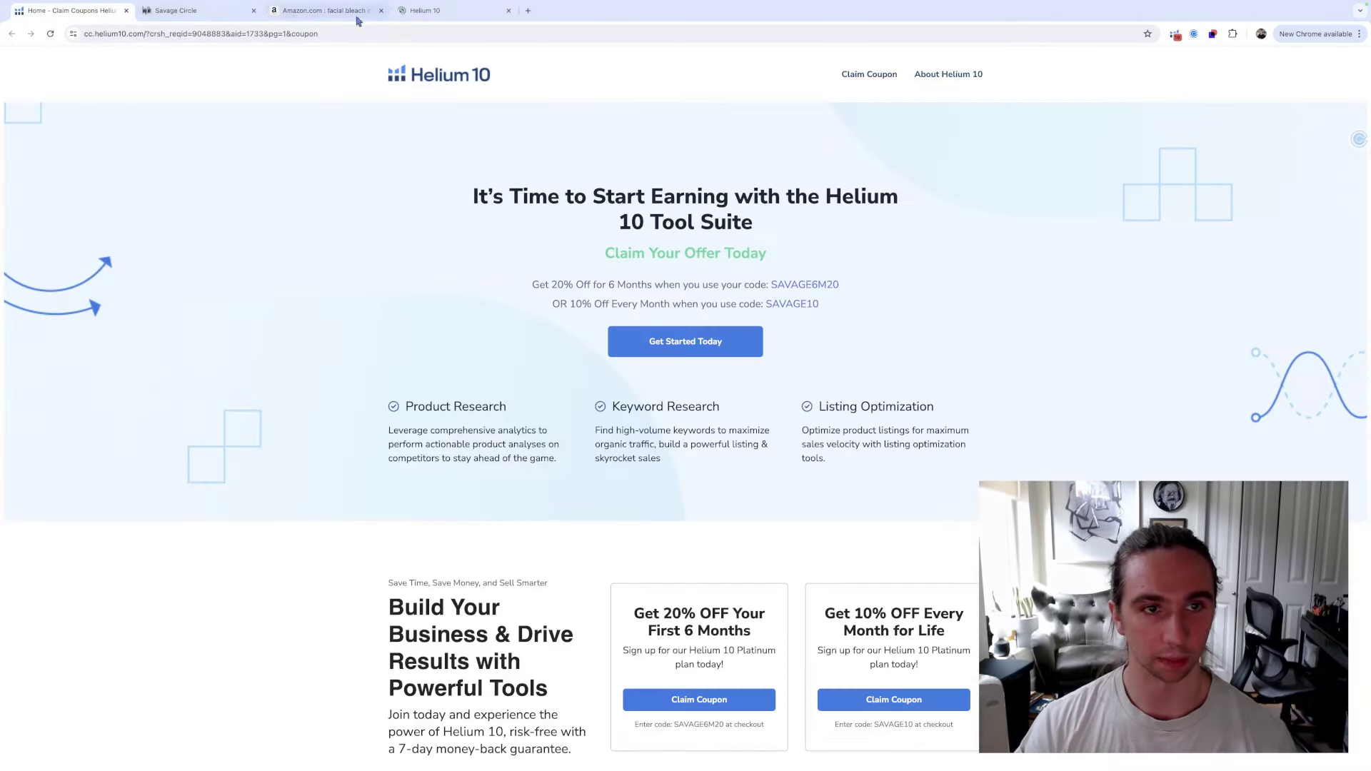
left_click(453, 17)
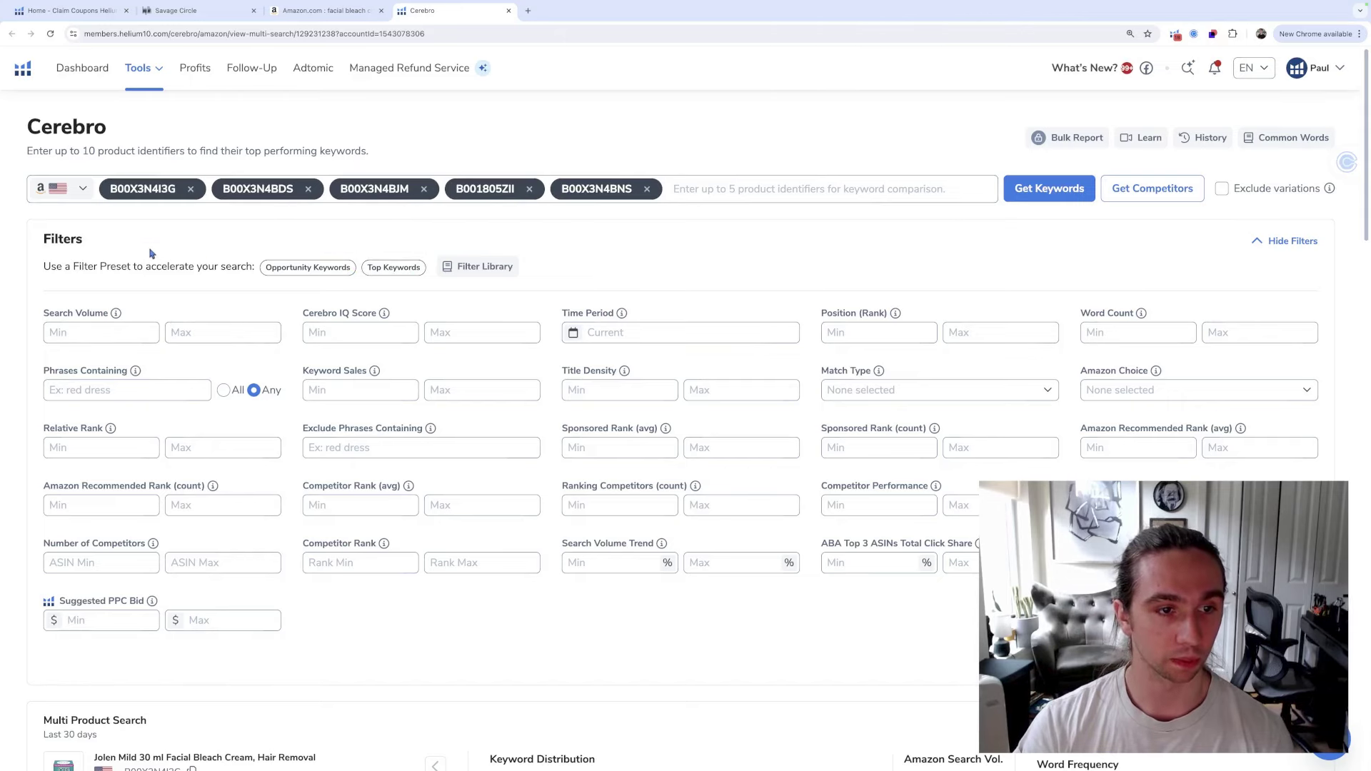
Set Number of Competitors min 2 and Competitor Rank 1–15, apply, and check the 168-keyword count
scroll(333, 404, "down", 5)
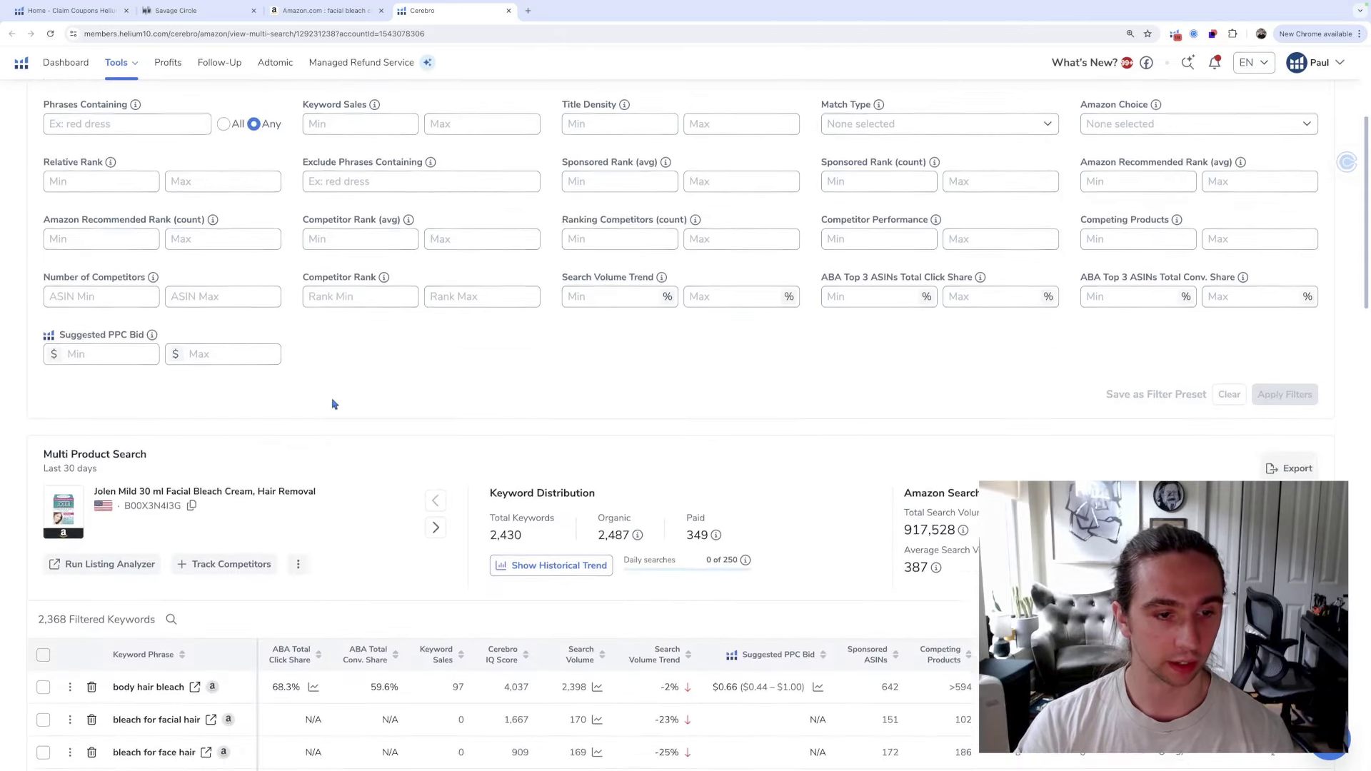
scroll(333, 404, "up", 3)
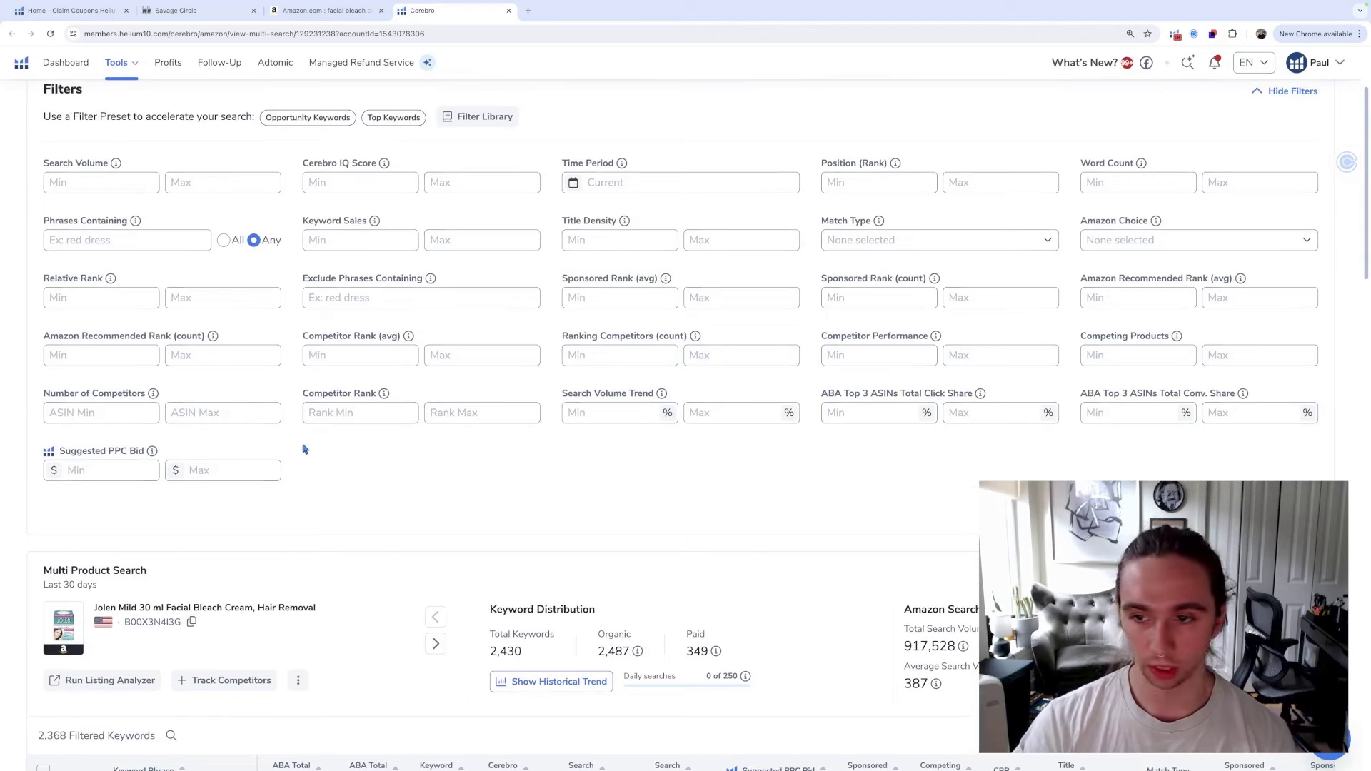
left_click(114, 420)
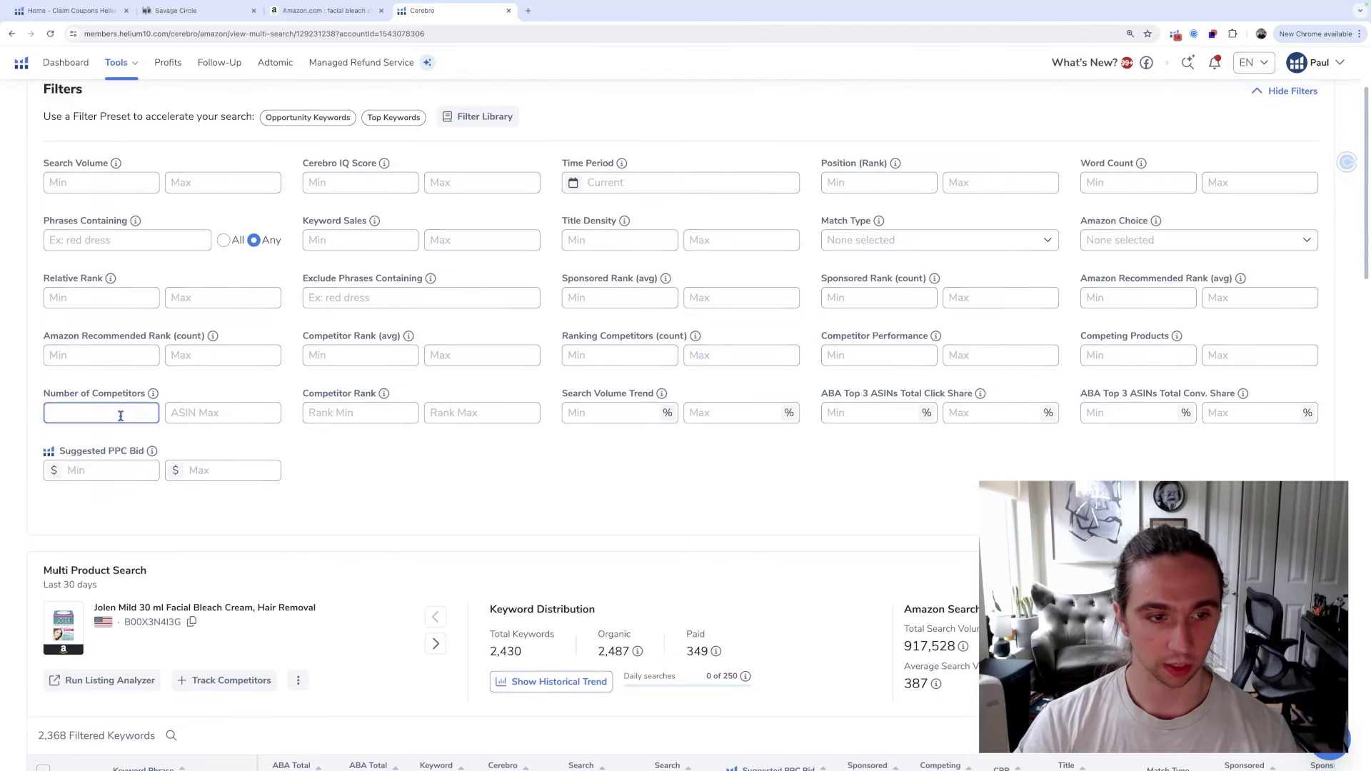
type("2")
scroll(355, 457, "up", 1)
left_click(355, 455)
type("1")
left_click(480, 455)
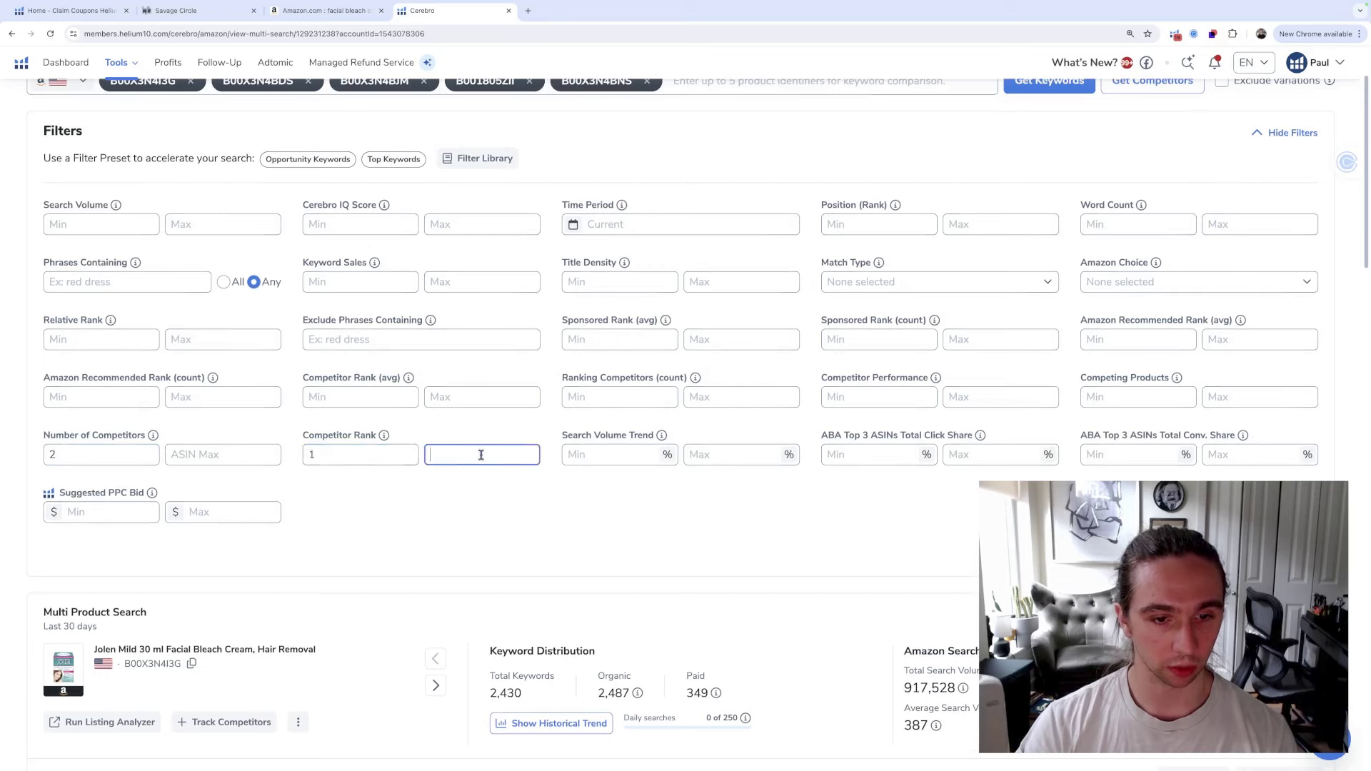
type("15")
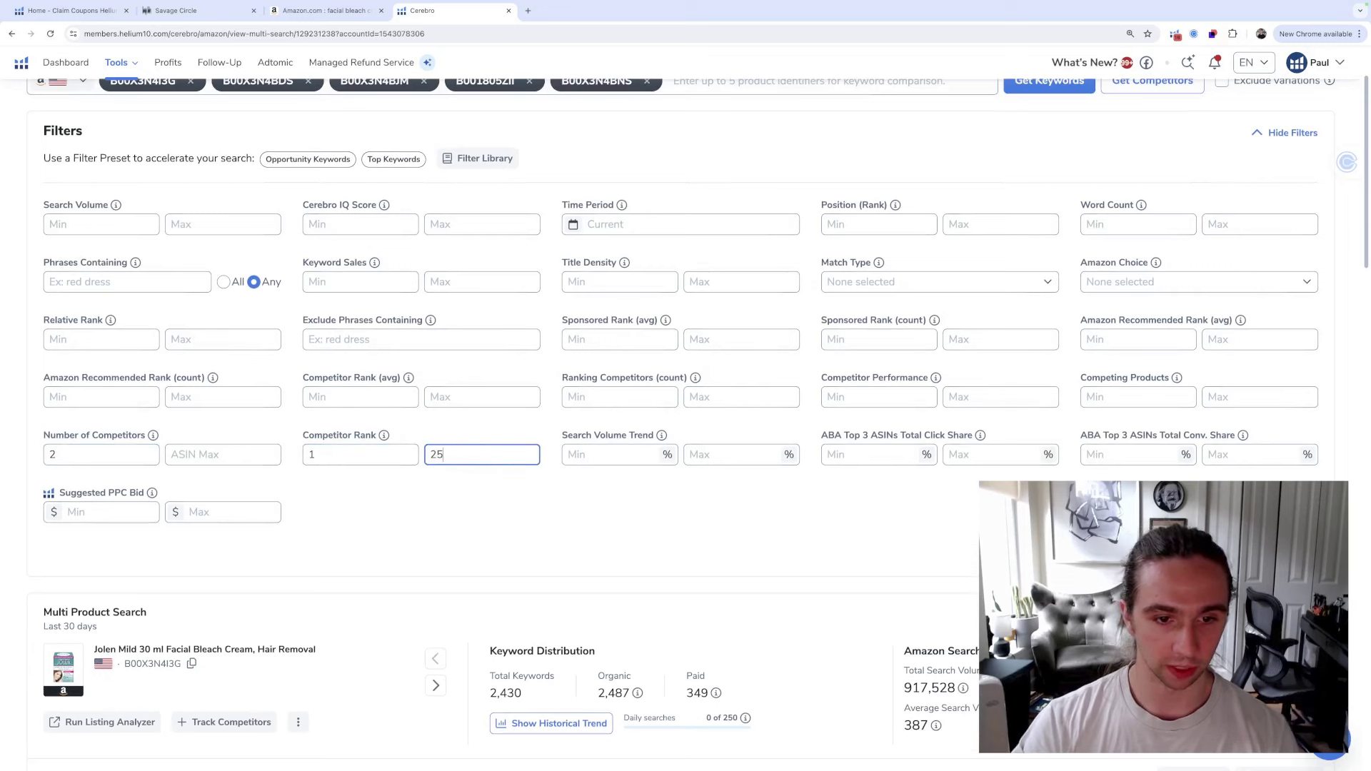
left_click(330, 501)
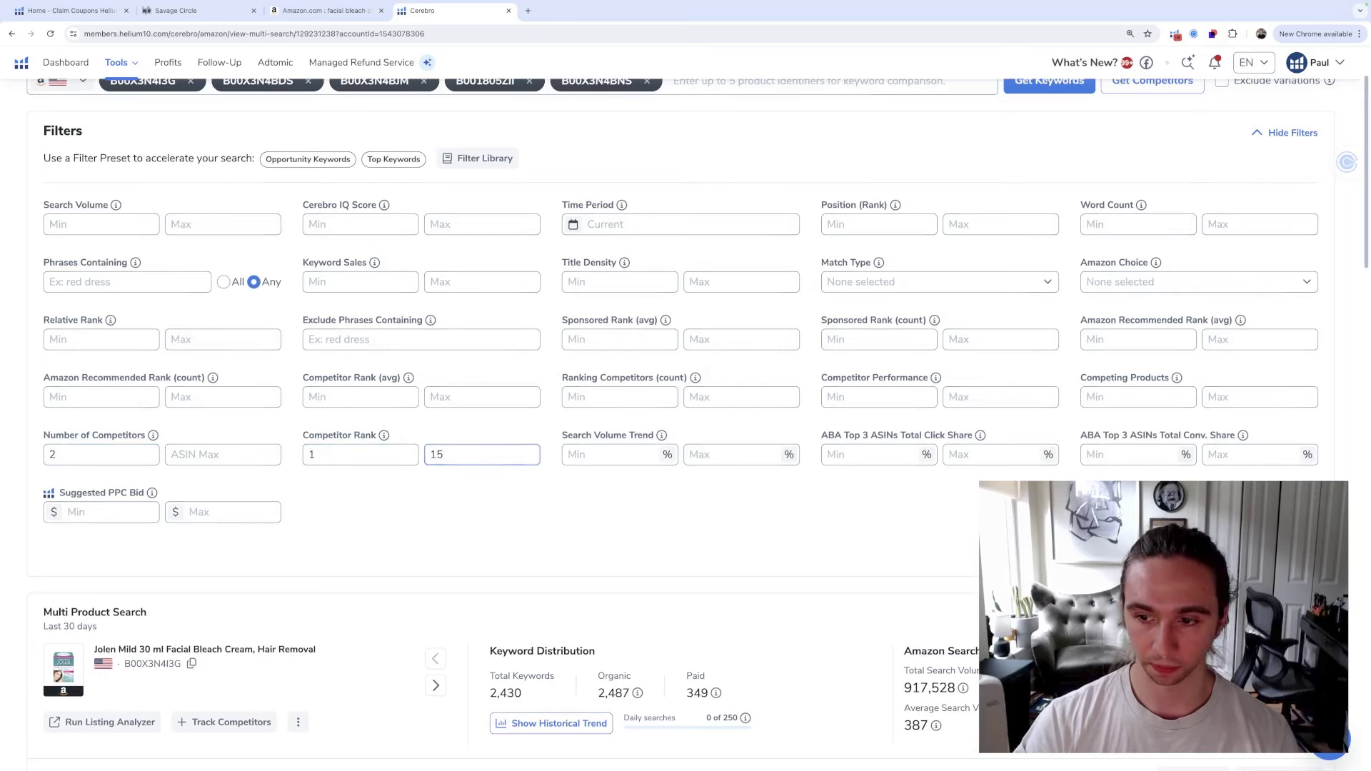
scroll(321, 491, "down", 3)
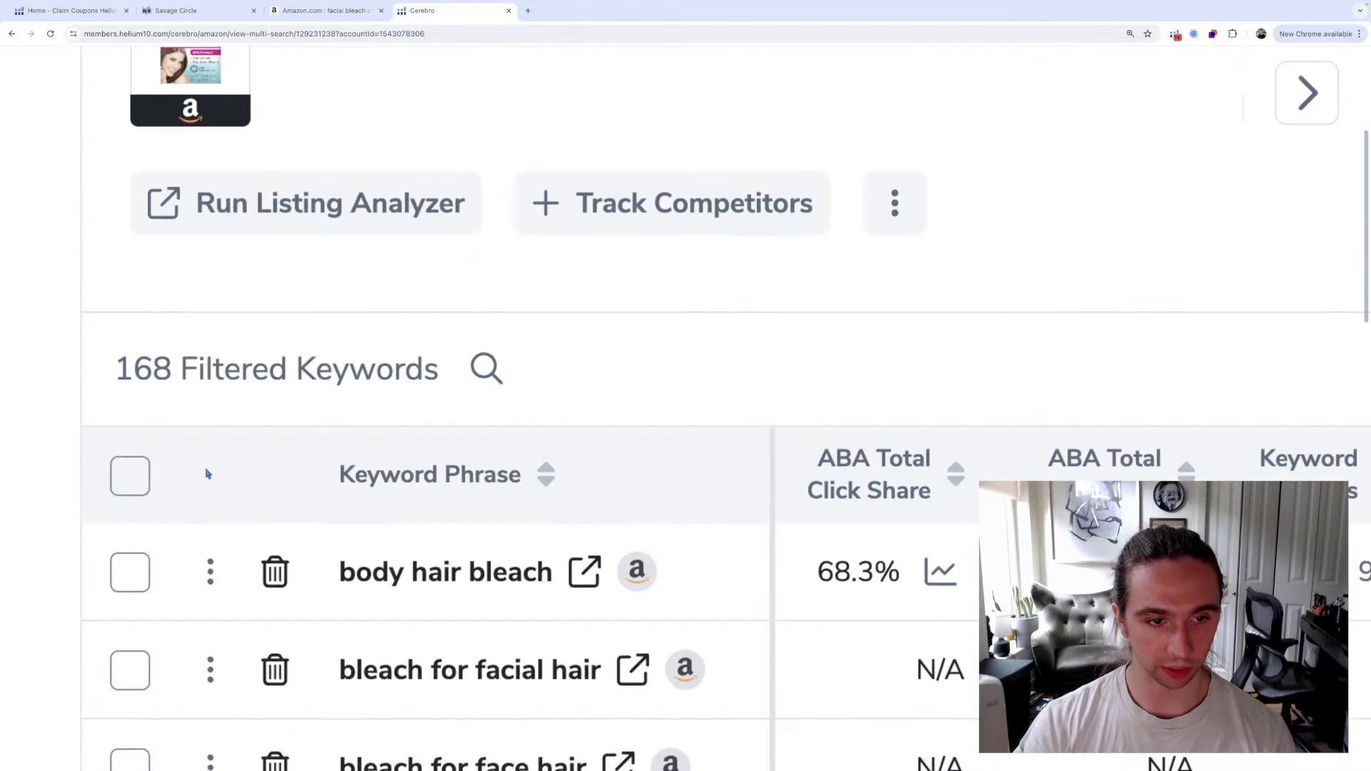
left_click_drag(170, 373, 118, 372)
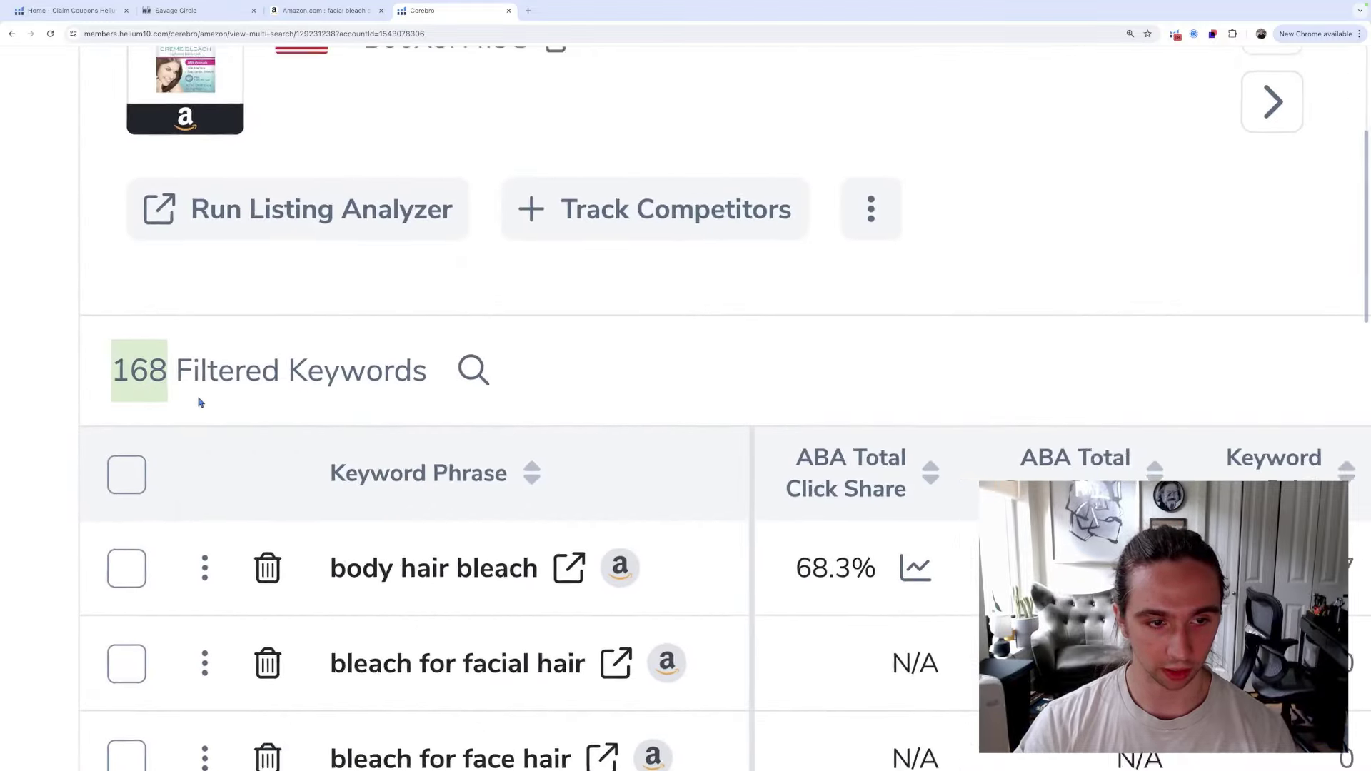
key("ctrl+minus")
key("ctrl+minus")
key("ctrl+minus")
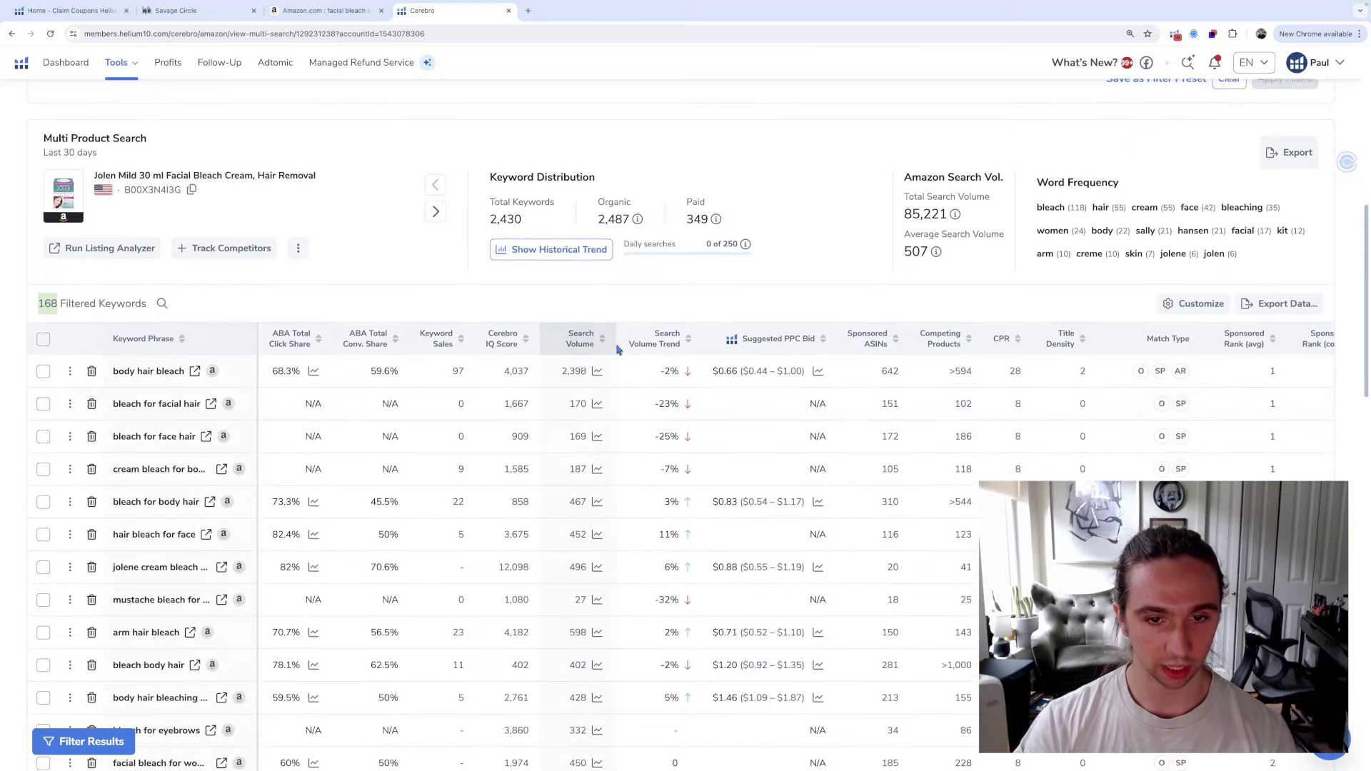
Sort the 168 keywords by search volume, highest first, and widen the Keyword Phrase column
left_click(597, 341)
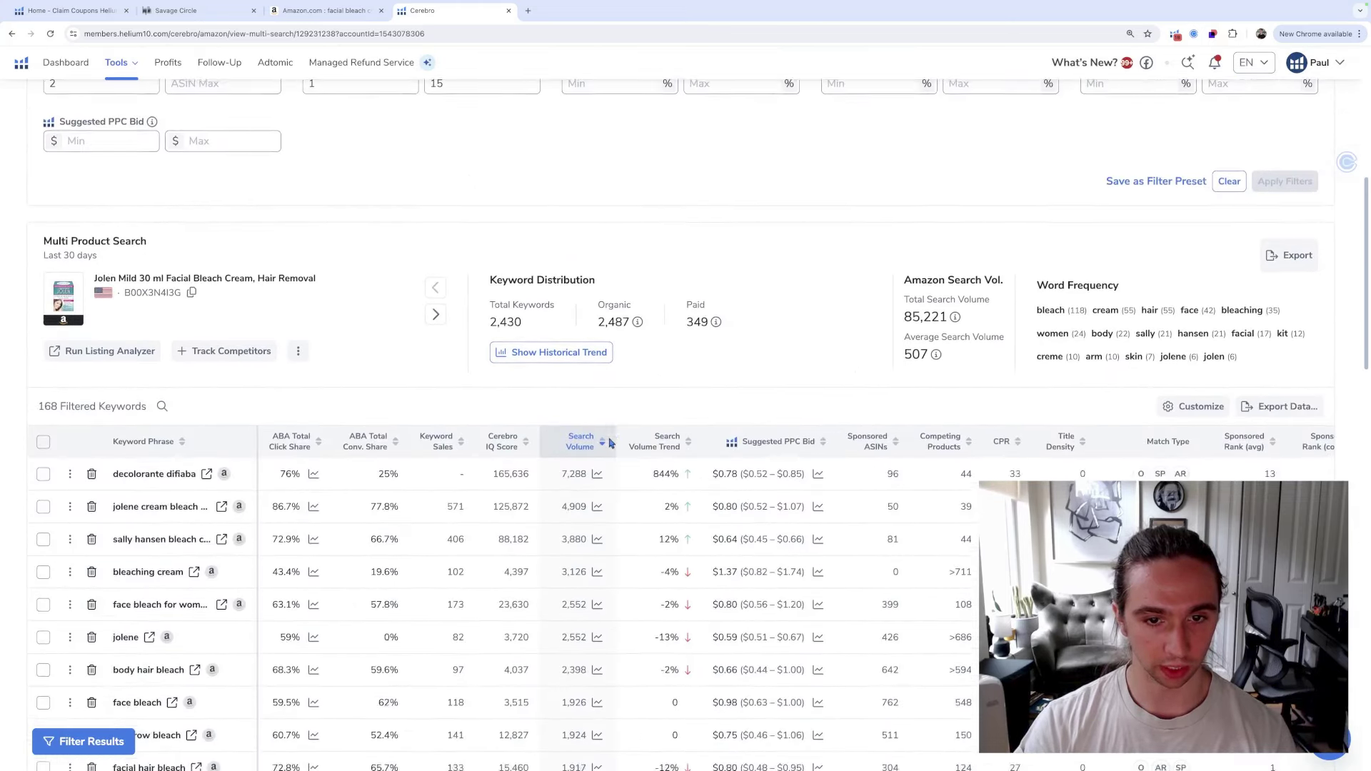
scroll(621, 444, "down", 2)
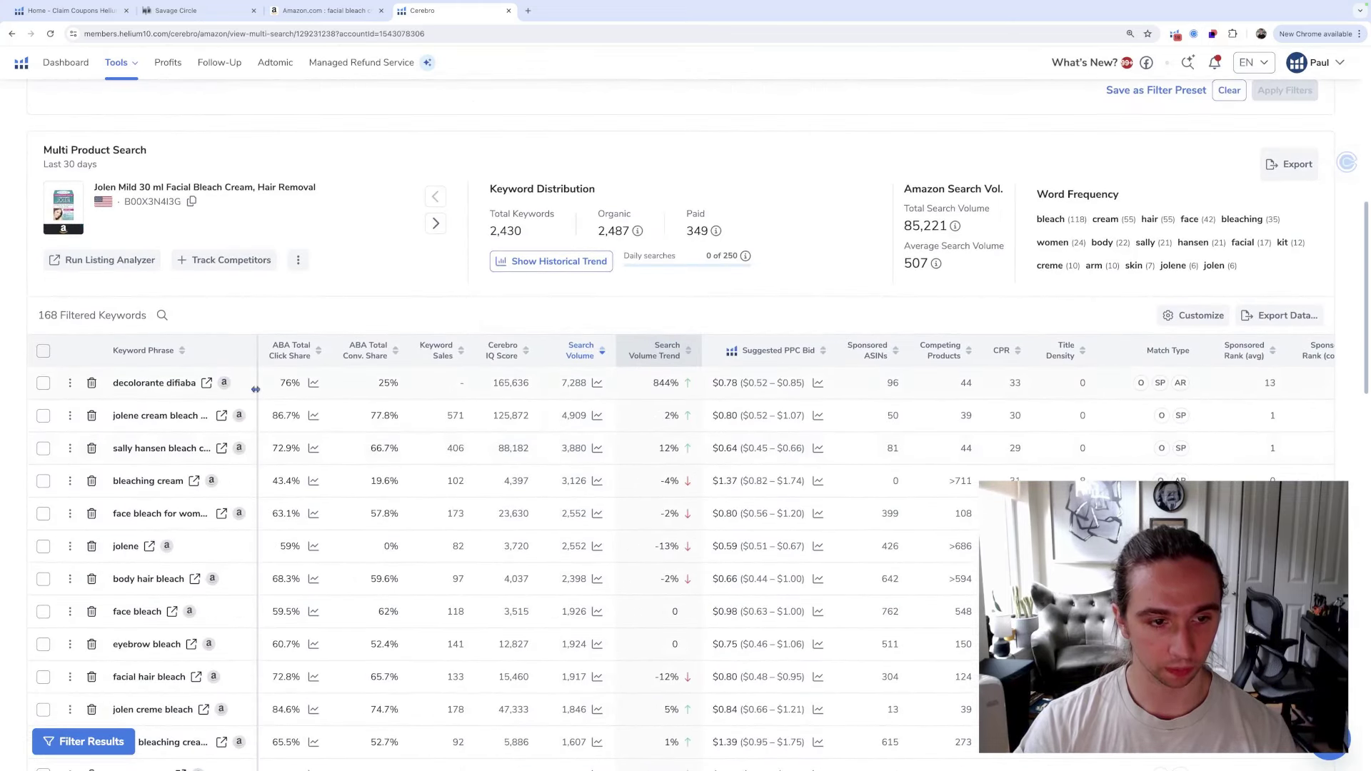
left_click_drag(263, 383, 379, 390)
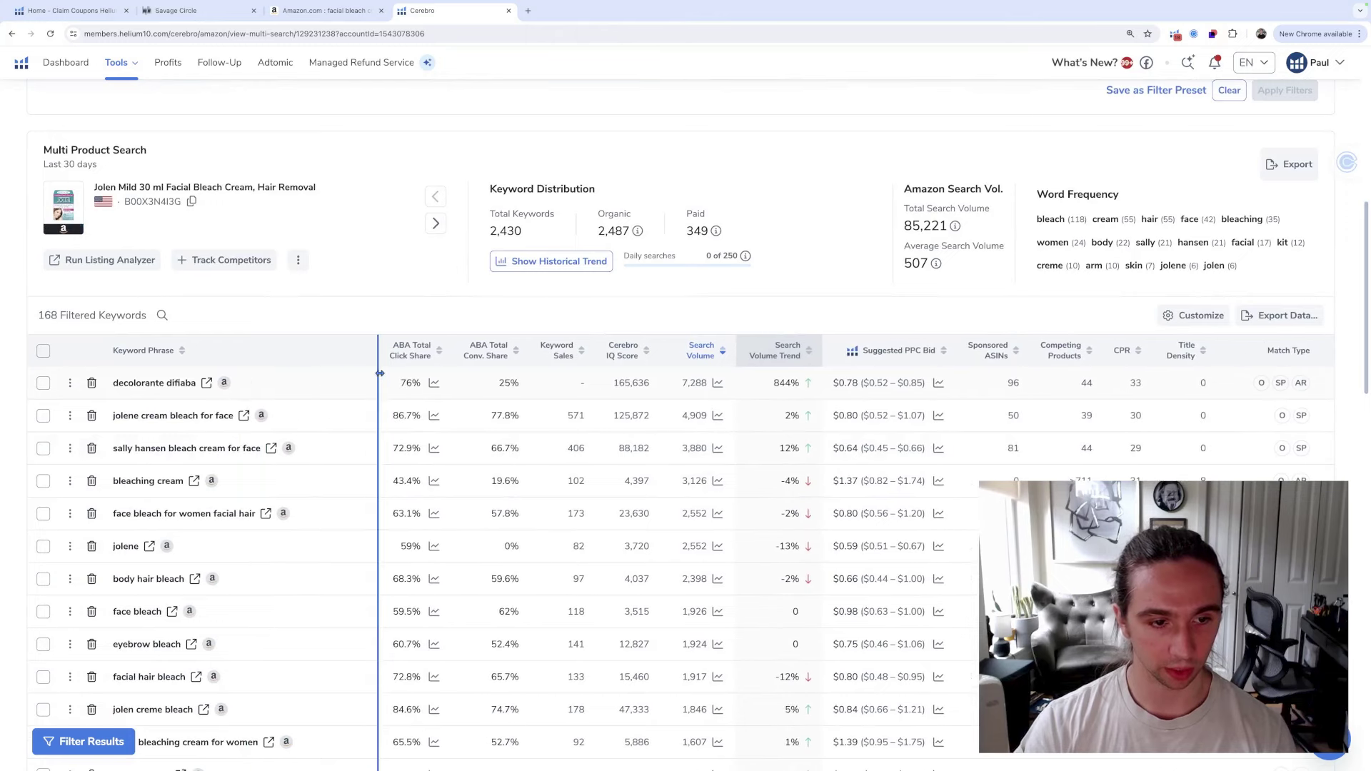
scroll(281, 442, "down", 1)
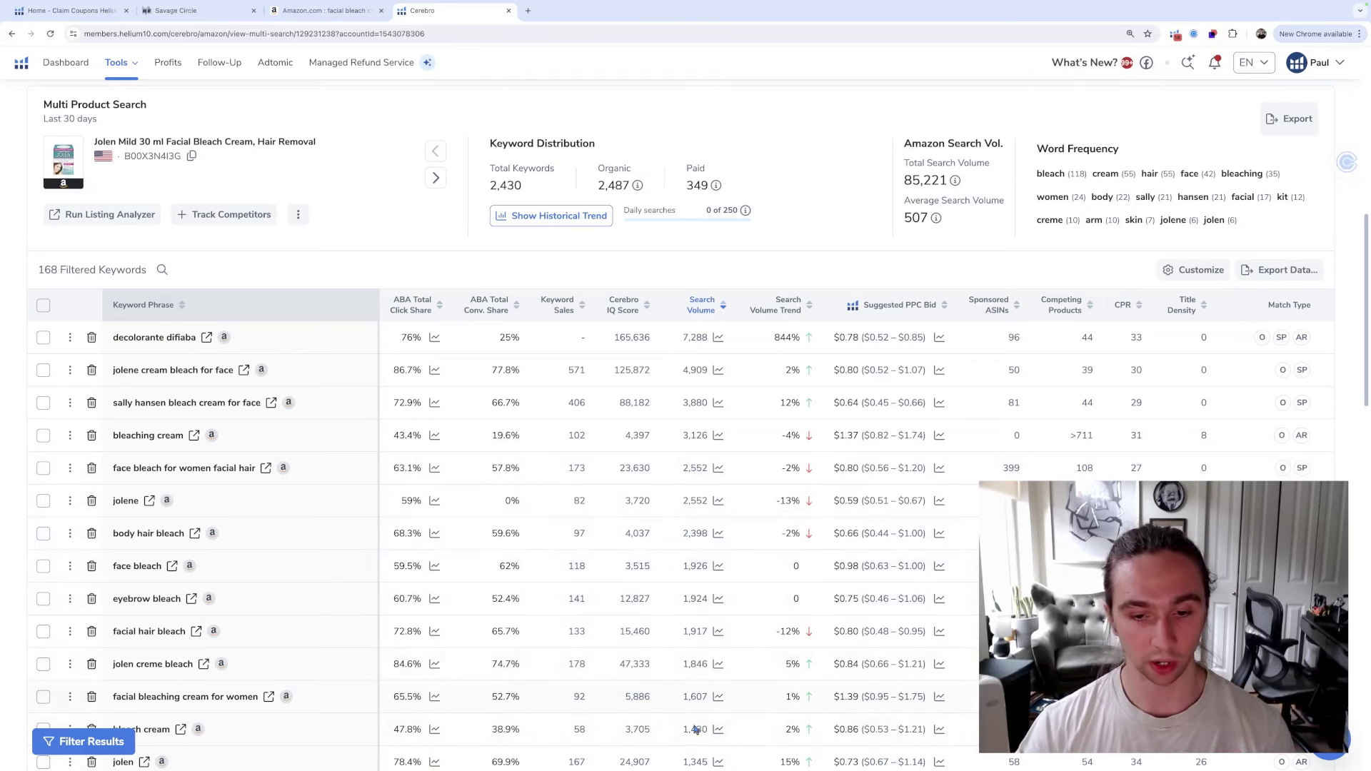
scroll(696, 729, "down", 4)
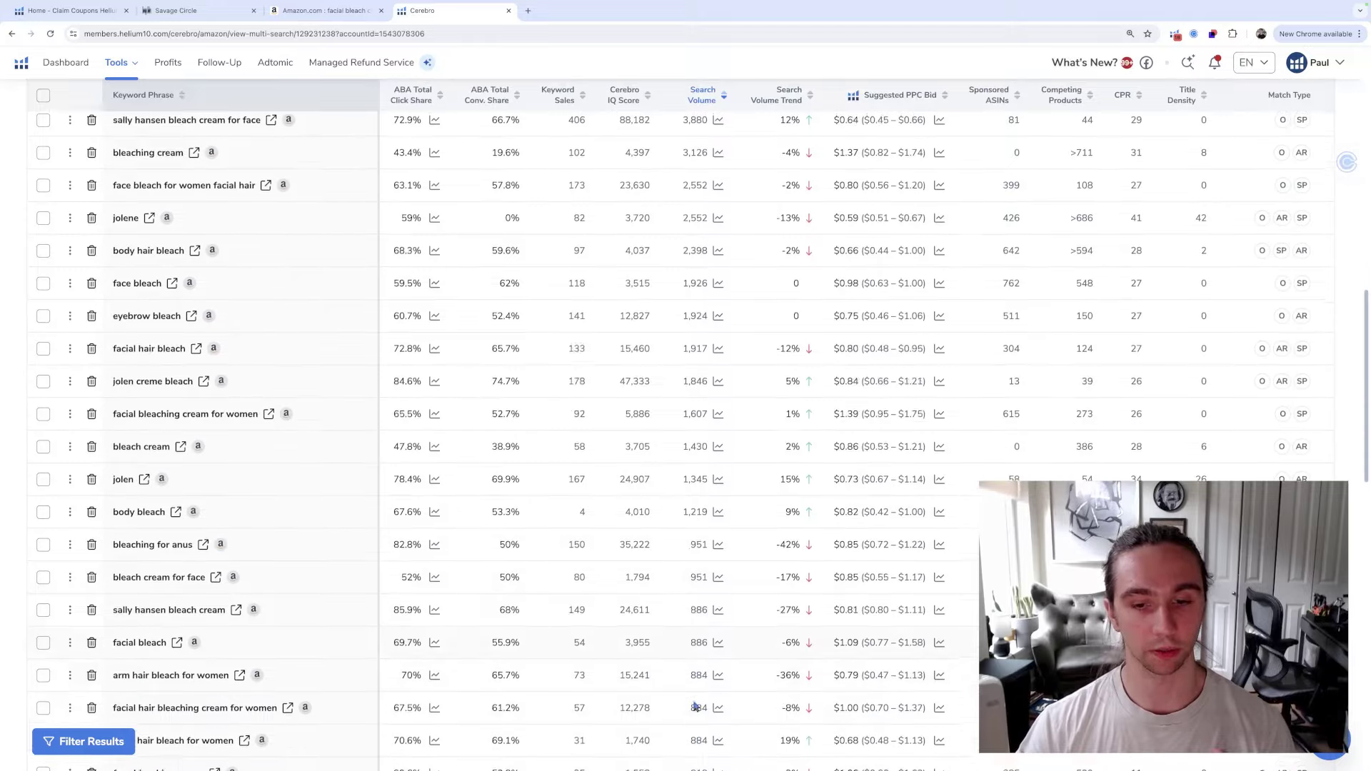
scroll(696, 707, "up", 4)
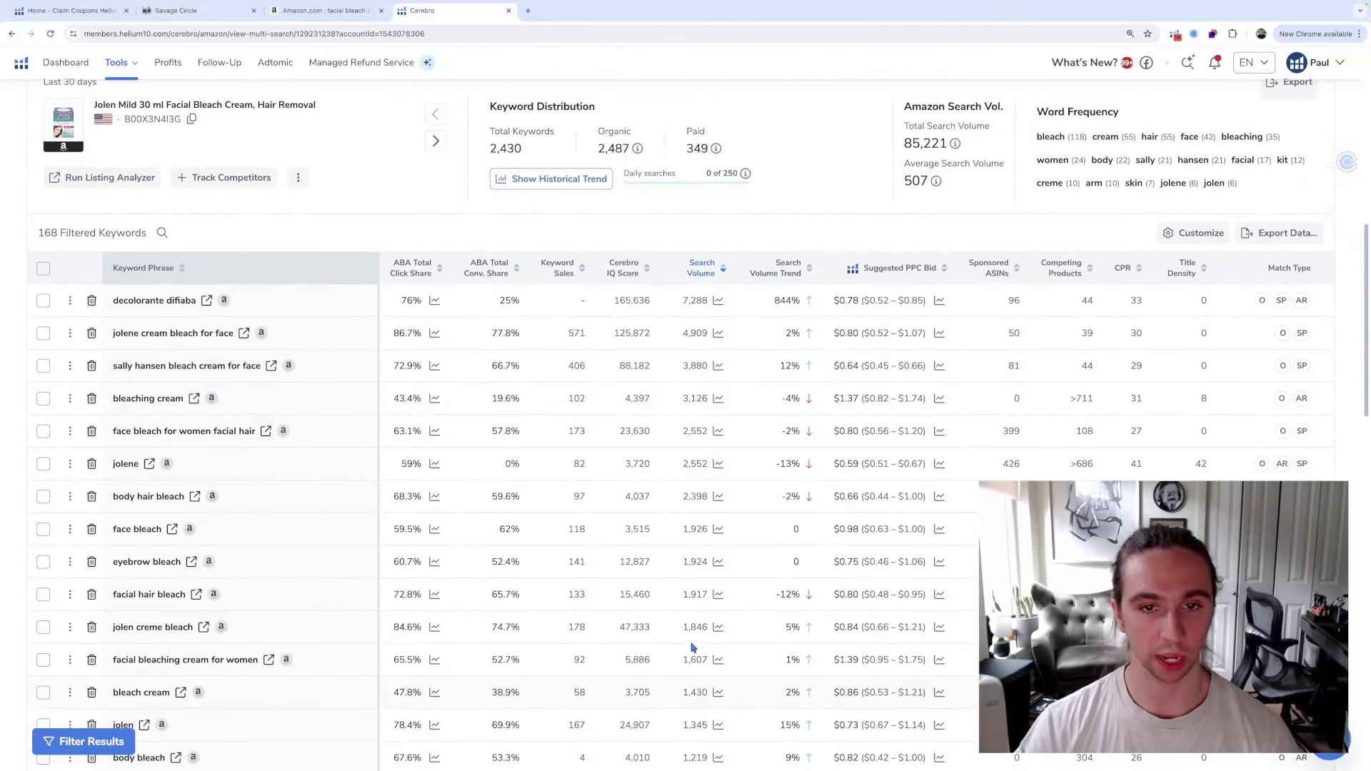
scroll(692, 646, "up", 1)
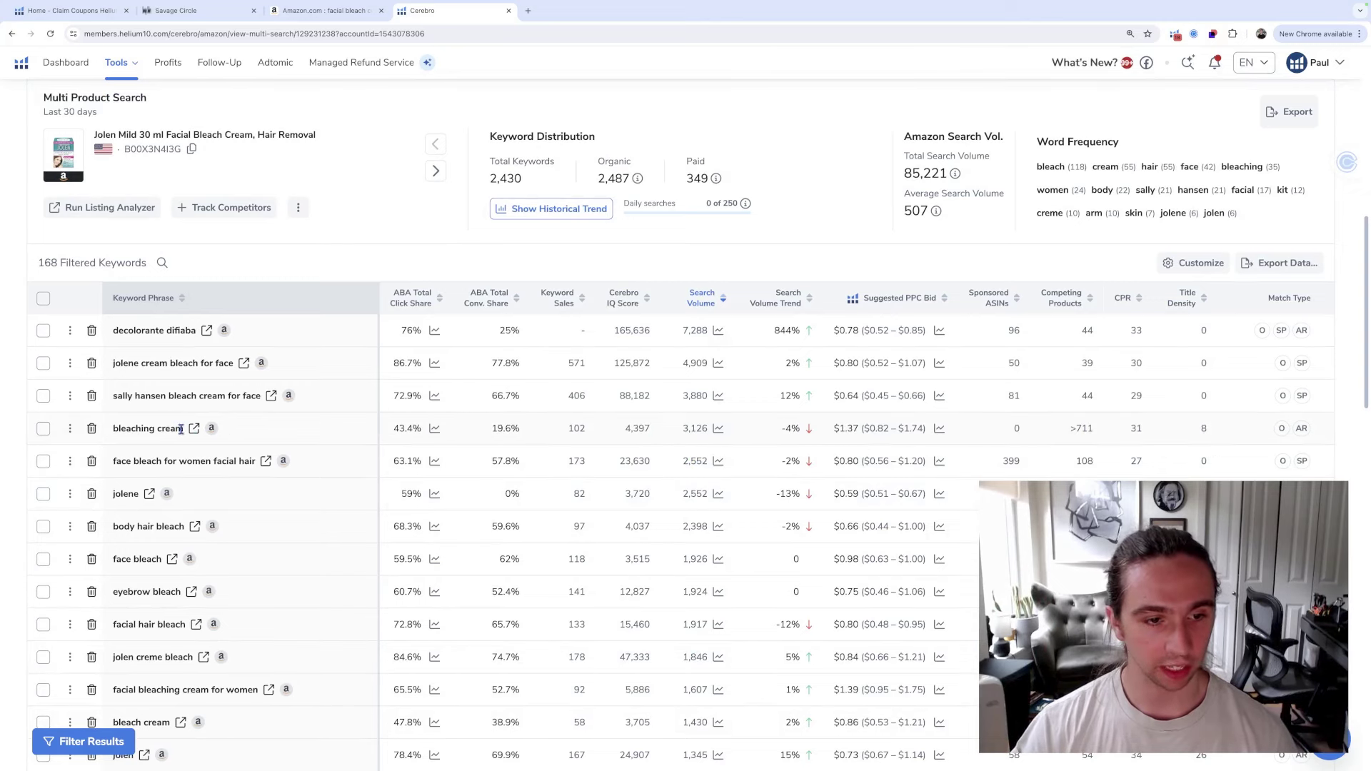
Compare suggested PPC bids: bleaching cream at $1.37 versus $0.80 and body hair bleach at $0.66
left_click_drag(181, 429, 105, 434)
left_click(281, 434)
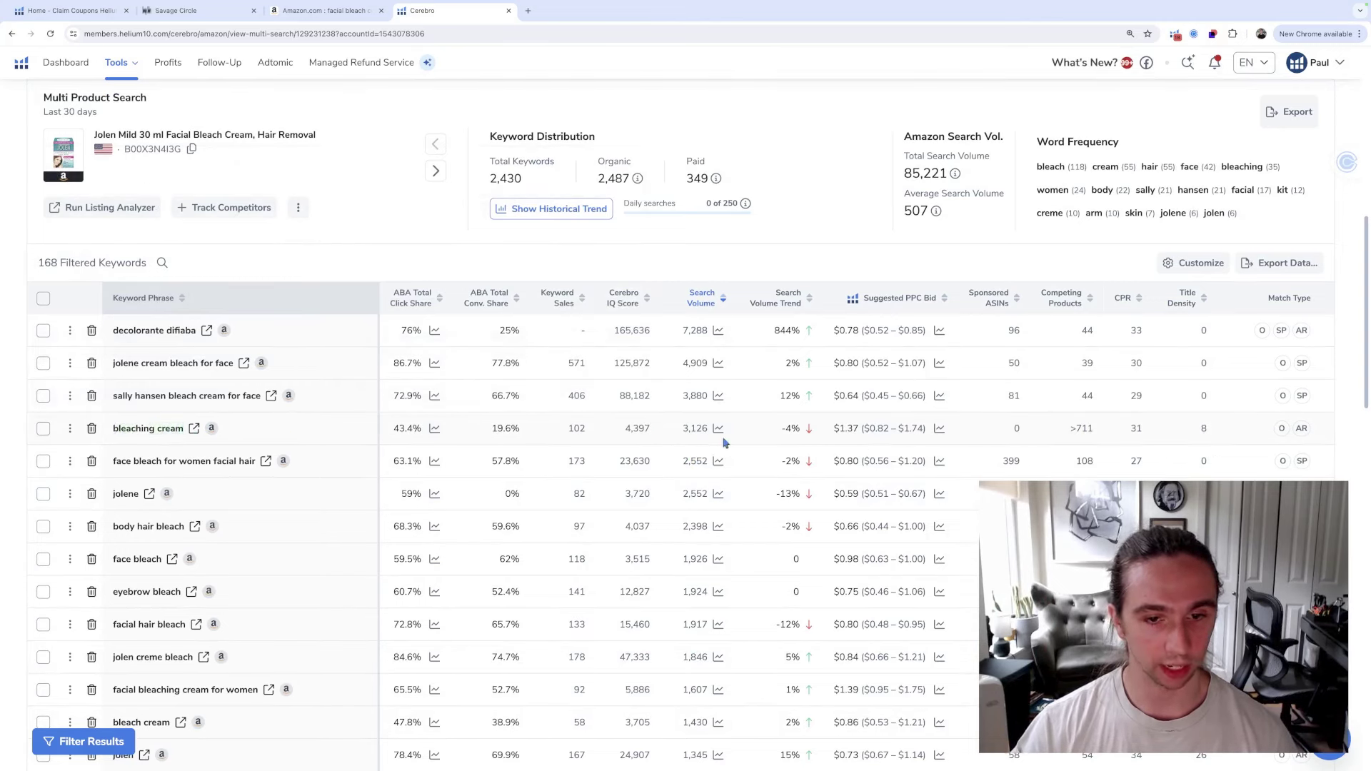
left_click_drag(834, 430, 947, 431)
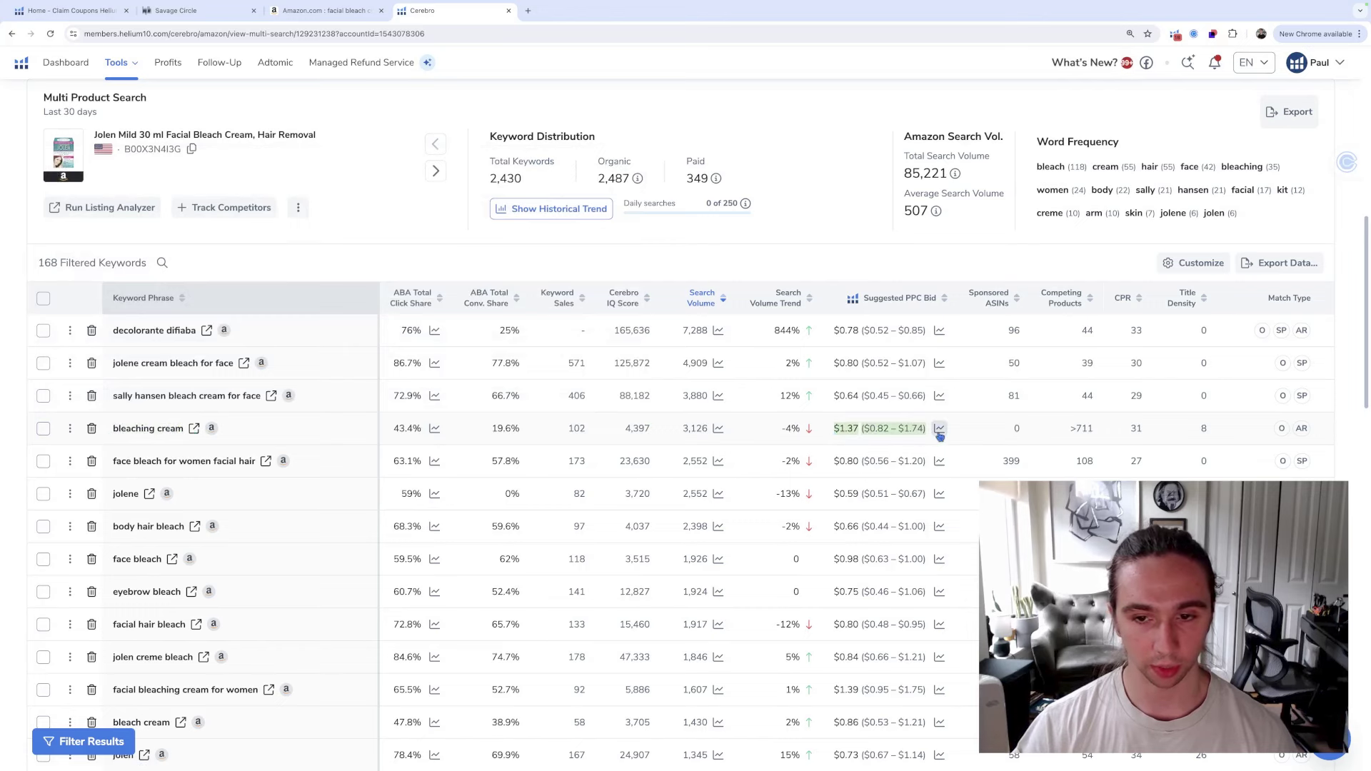
left_click(975, 448)
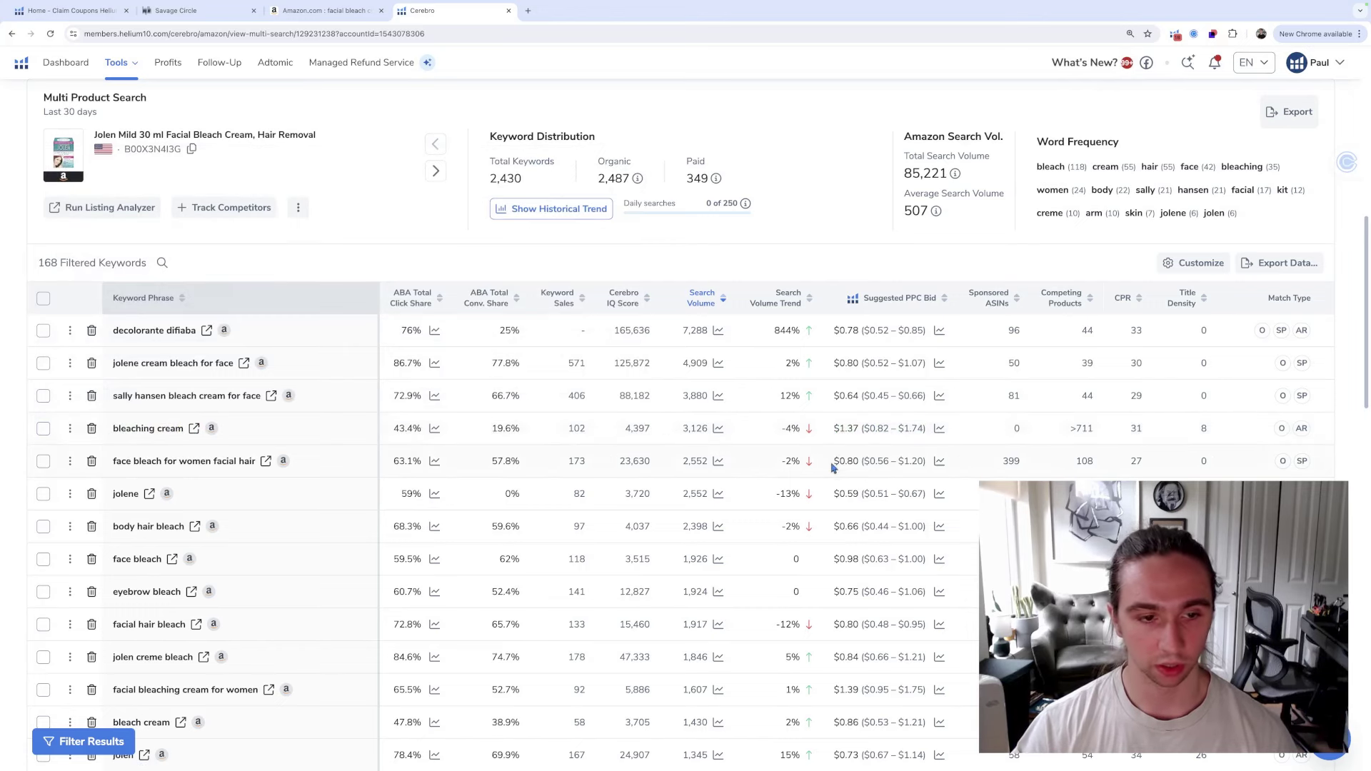
left_click_drag(832, 463, 858, 465)
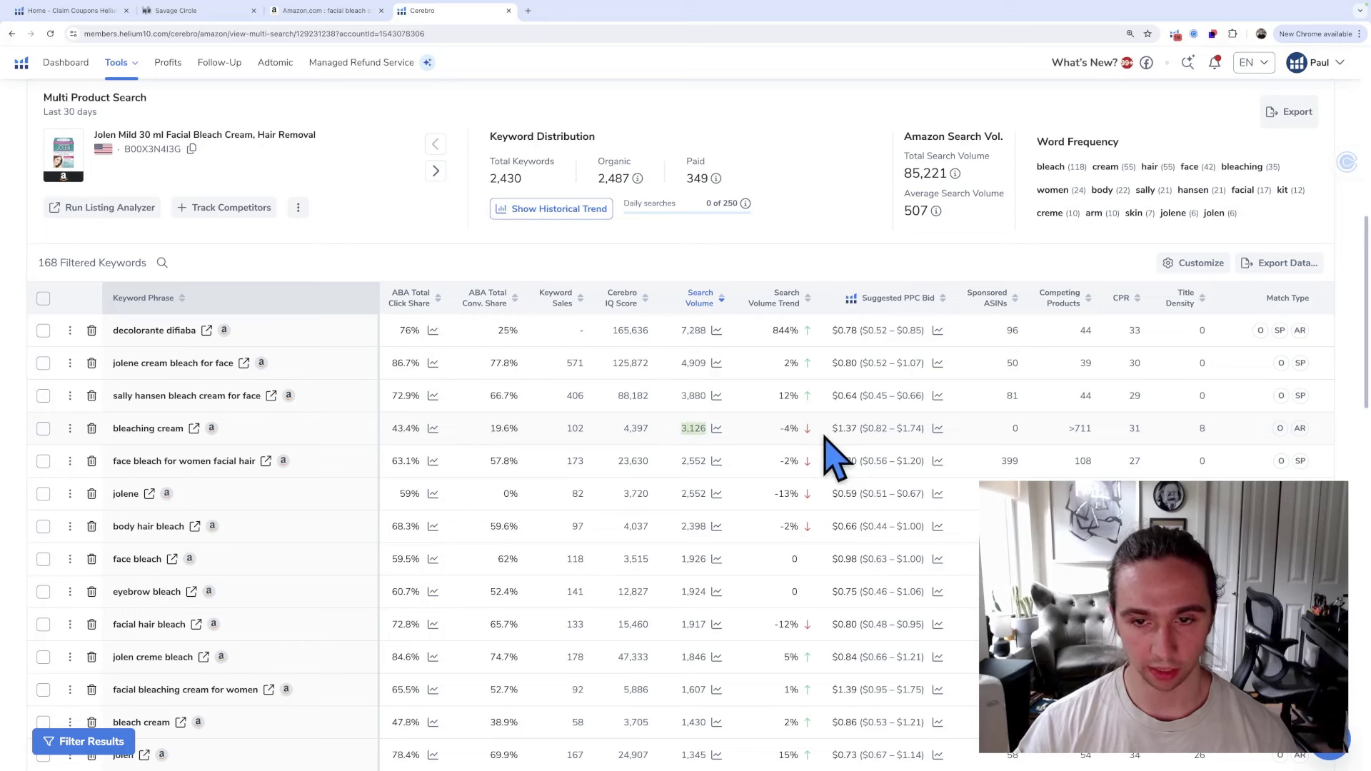
mouse_move(839, 428)
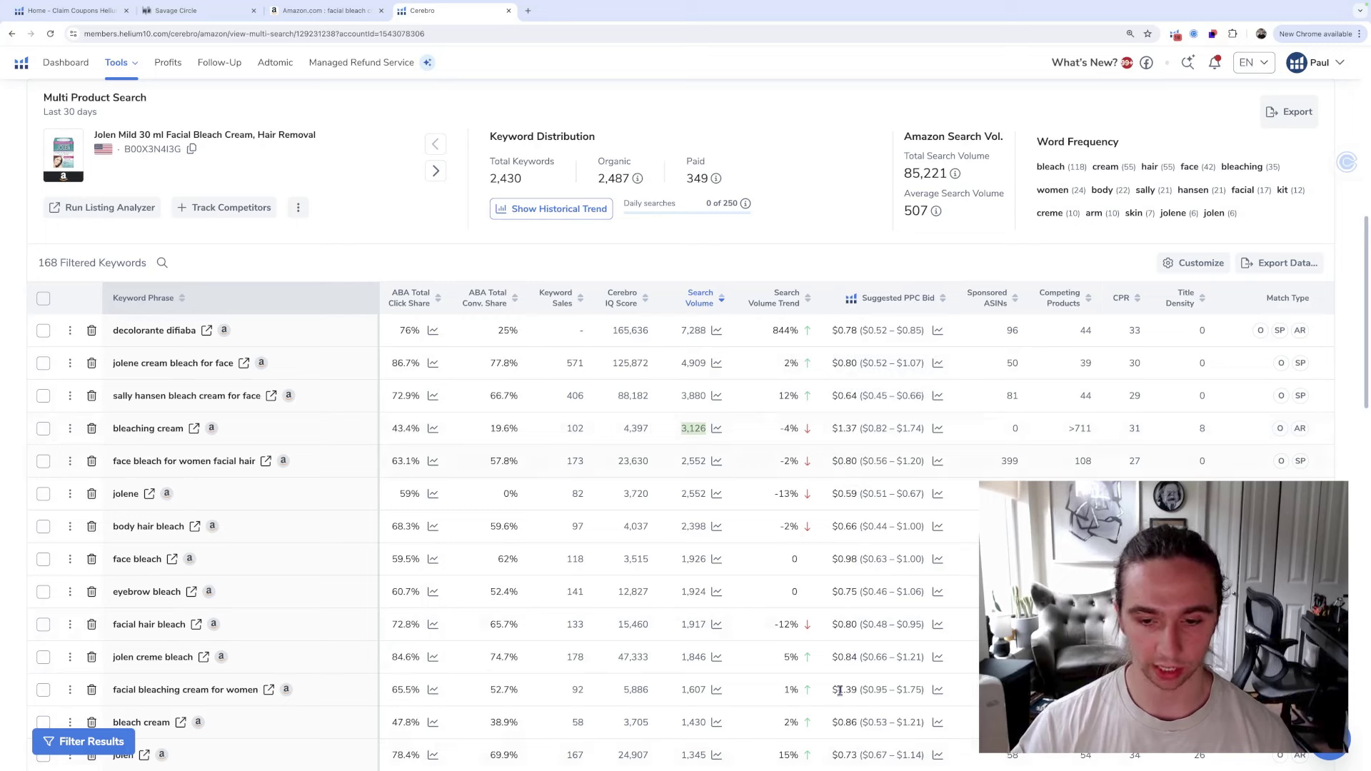
mouse_move(853, 460)
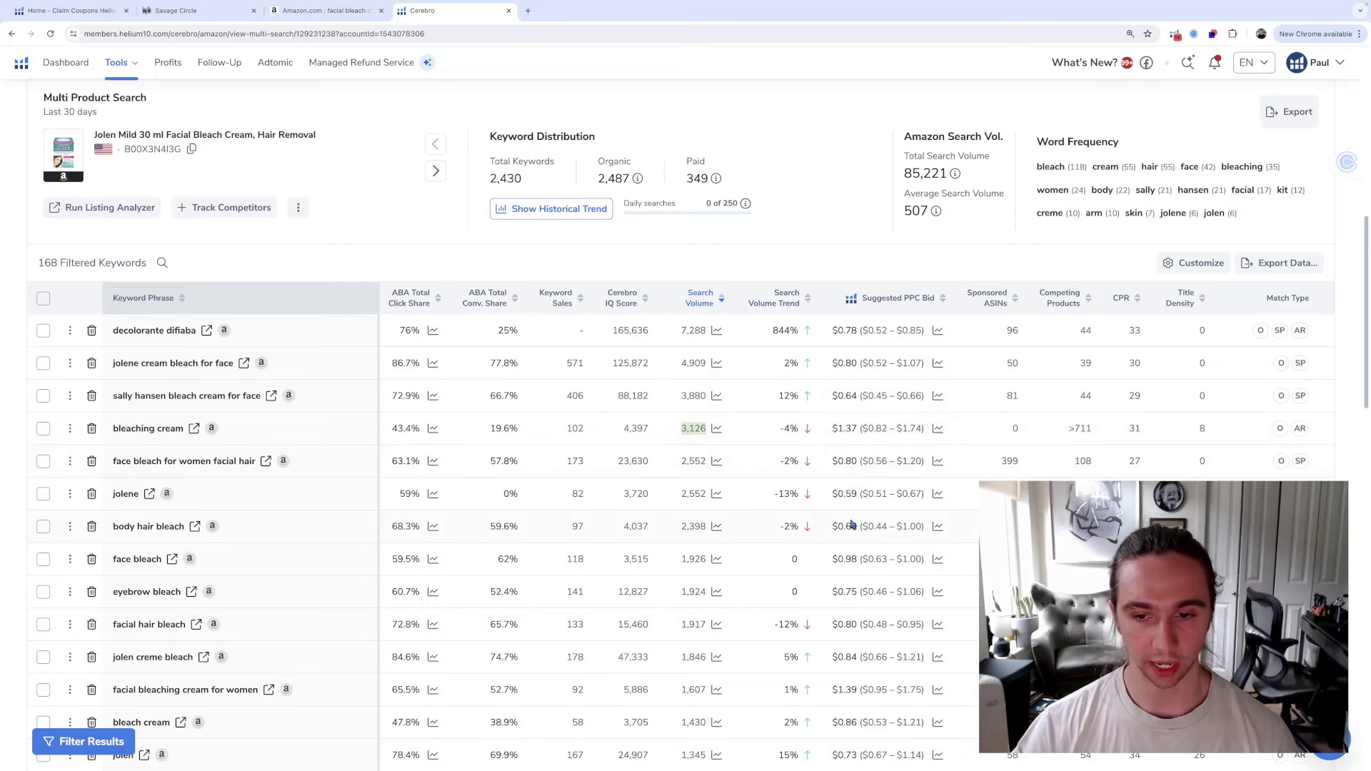
mouse_move(836, 529)
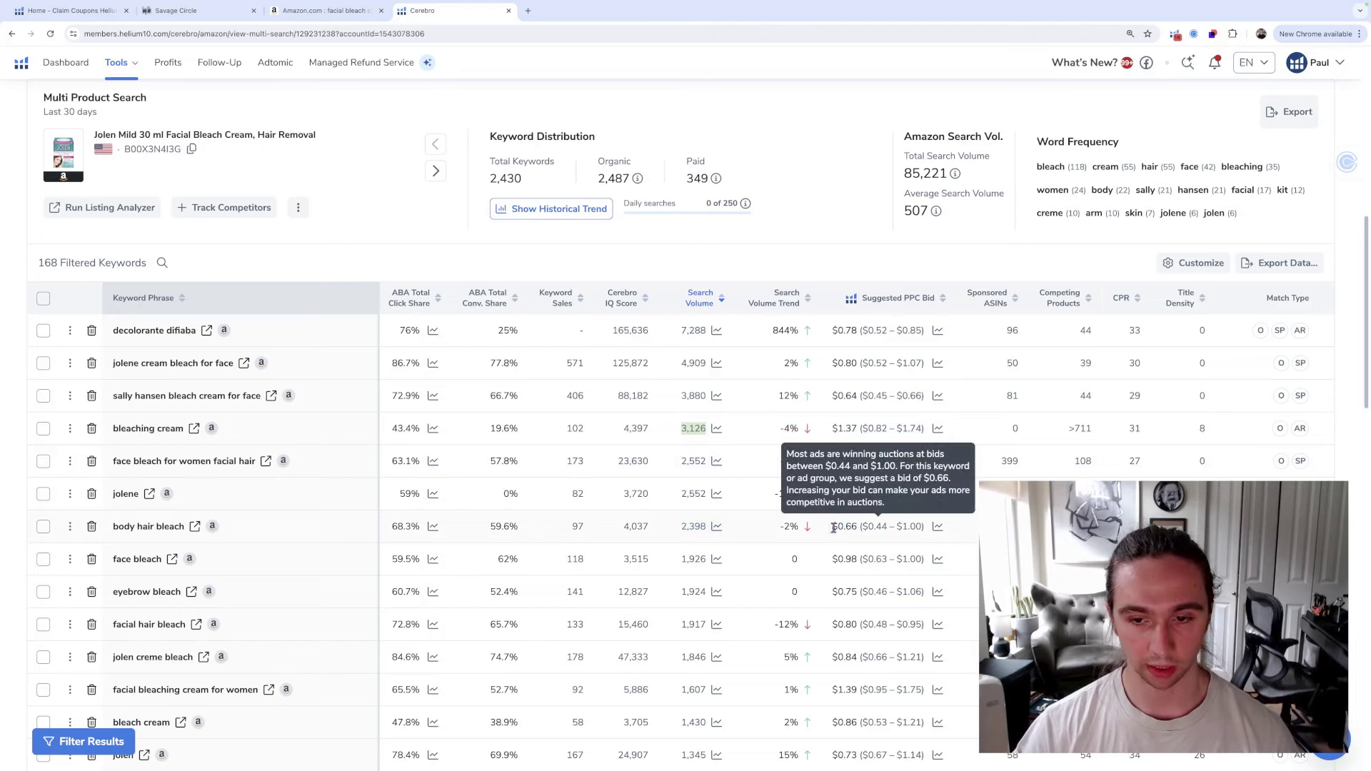
left_click(193, 527)
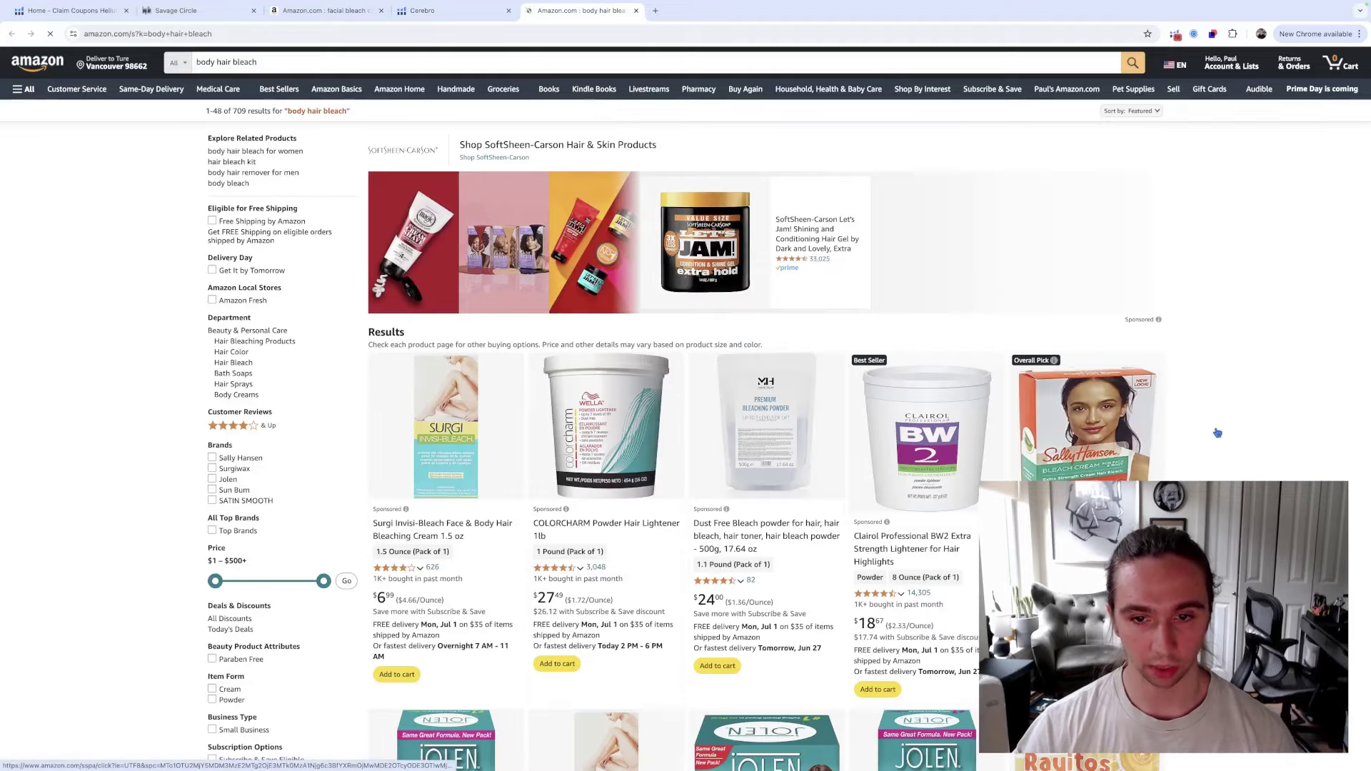
scroll(1224, 380, "down", 4)
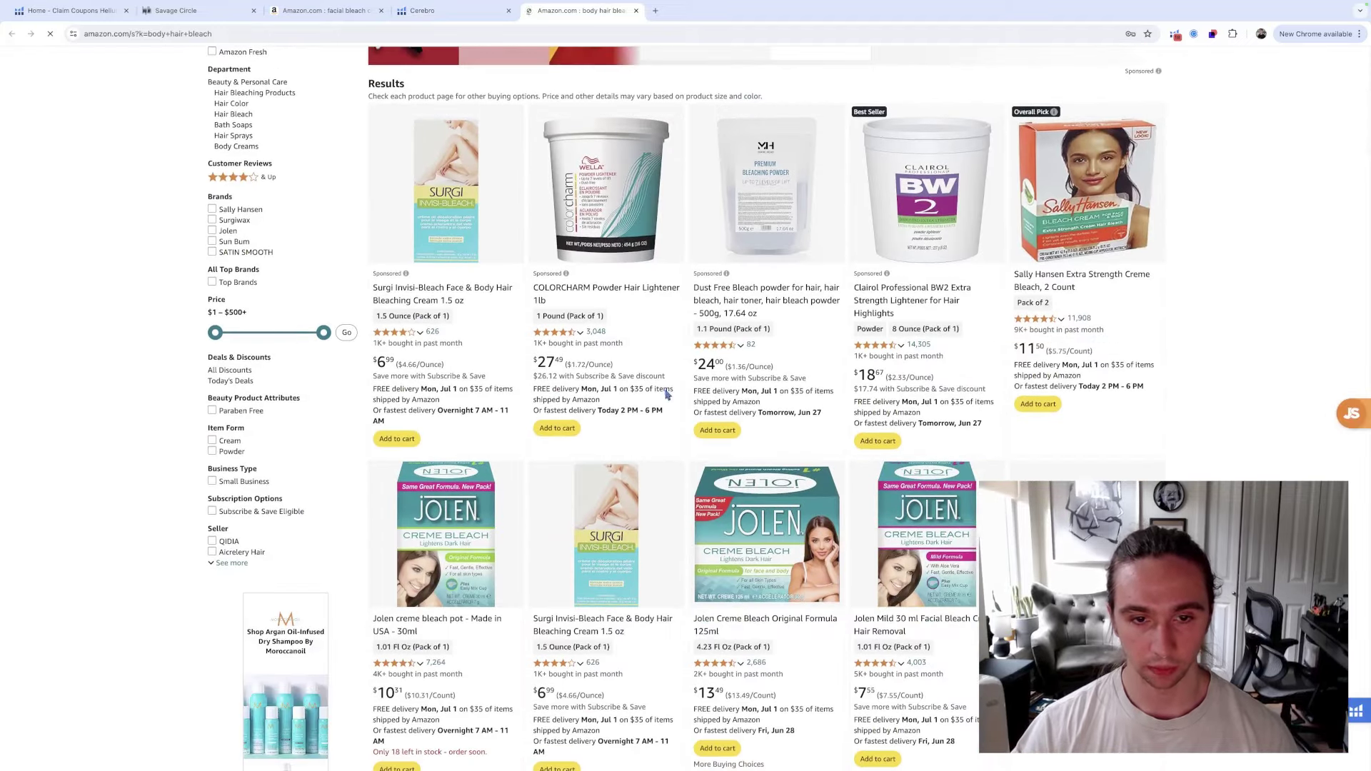
scroll(667, 395, "down", 3)
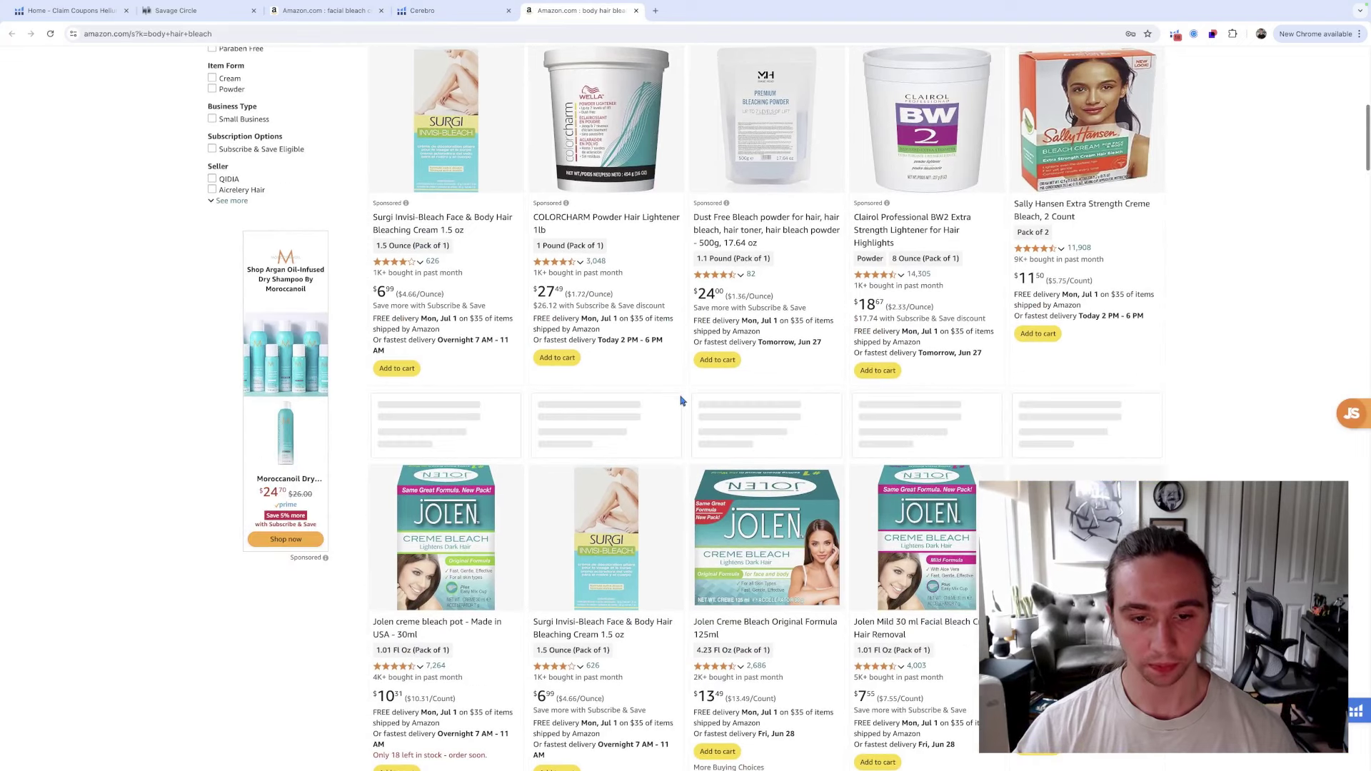
scroll(685, 402, "down", 1)
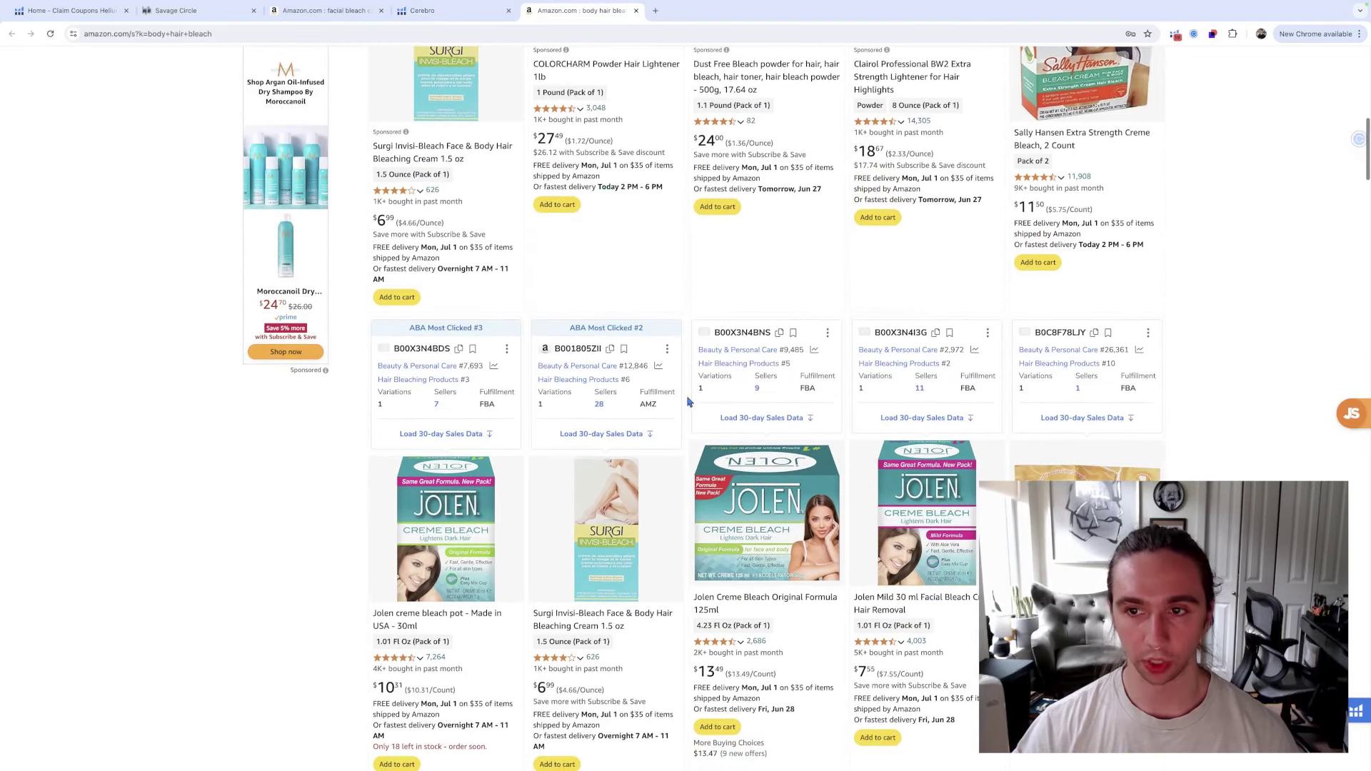
scroll(689, 402, "down", 1)
scroll(689, 401, "down", 1)
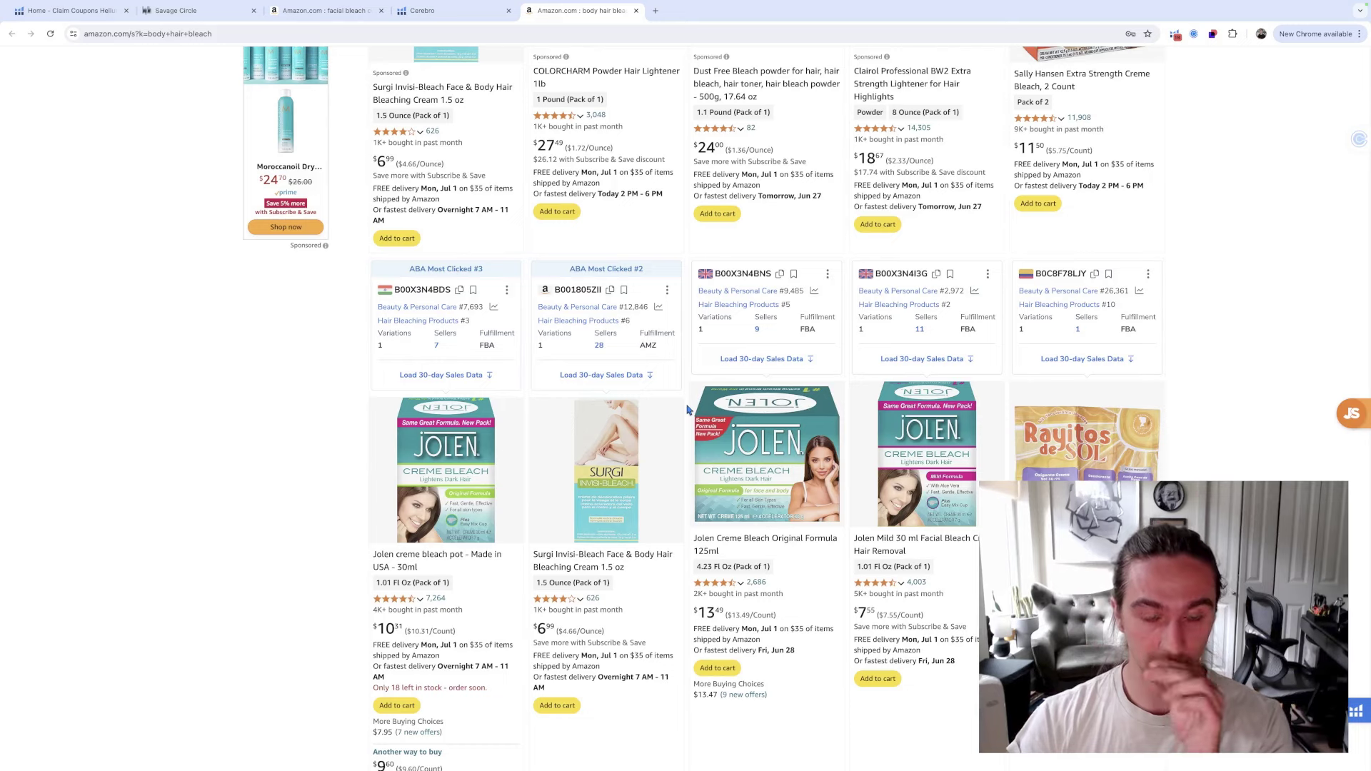
scroll(689, 409, "up", 3)
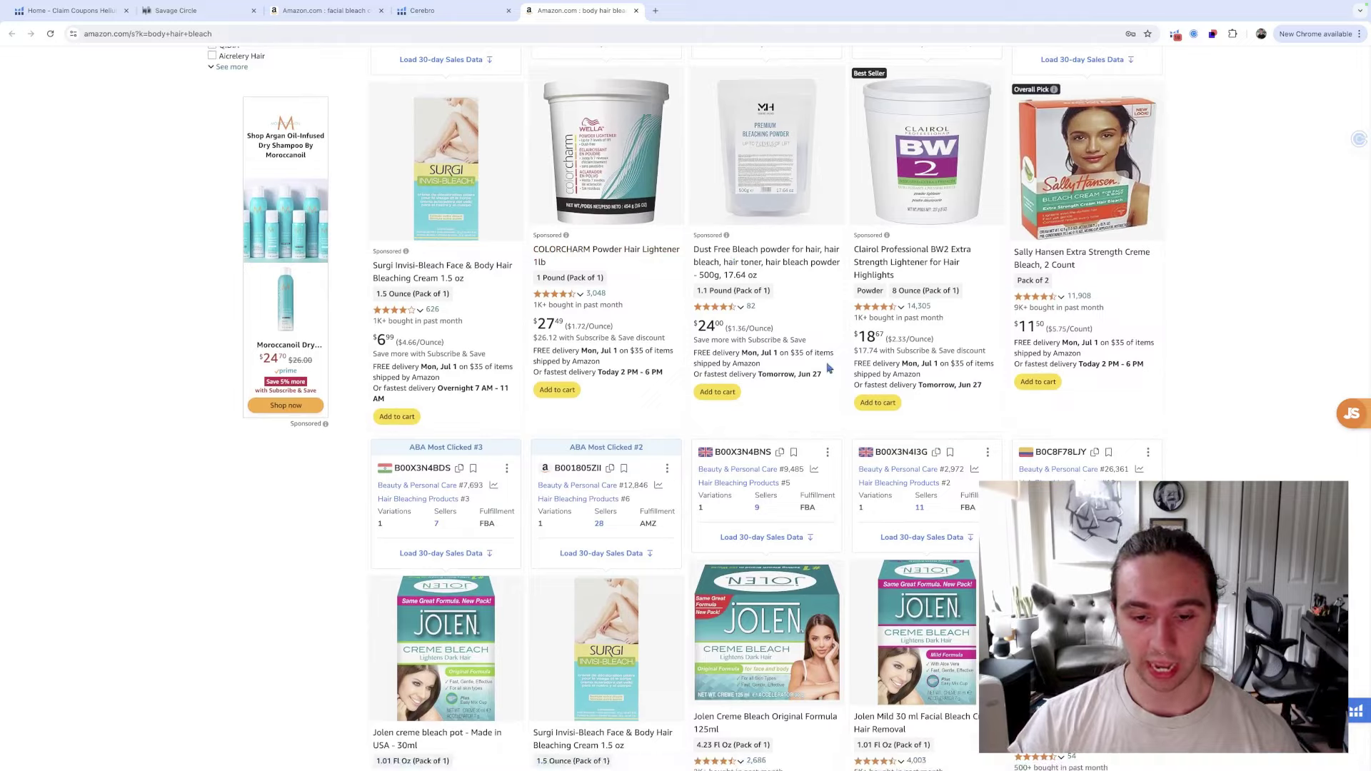
scroll(780, 586, "down", 3)
scroll(781, 585, "down", 7)
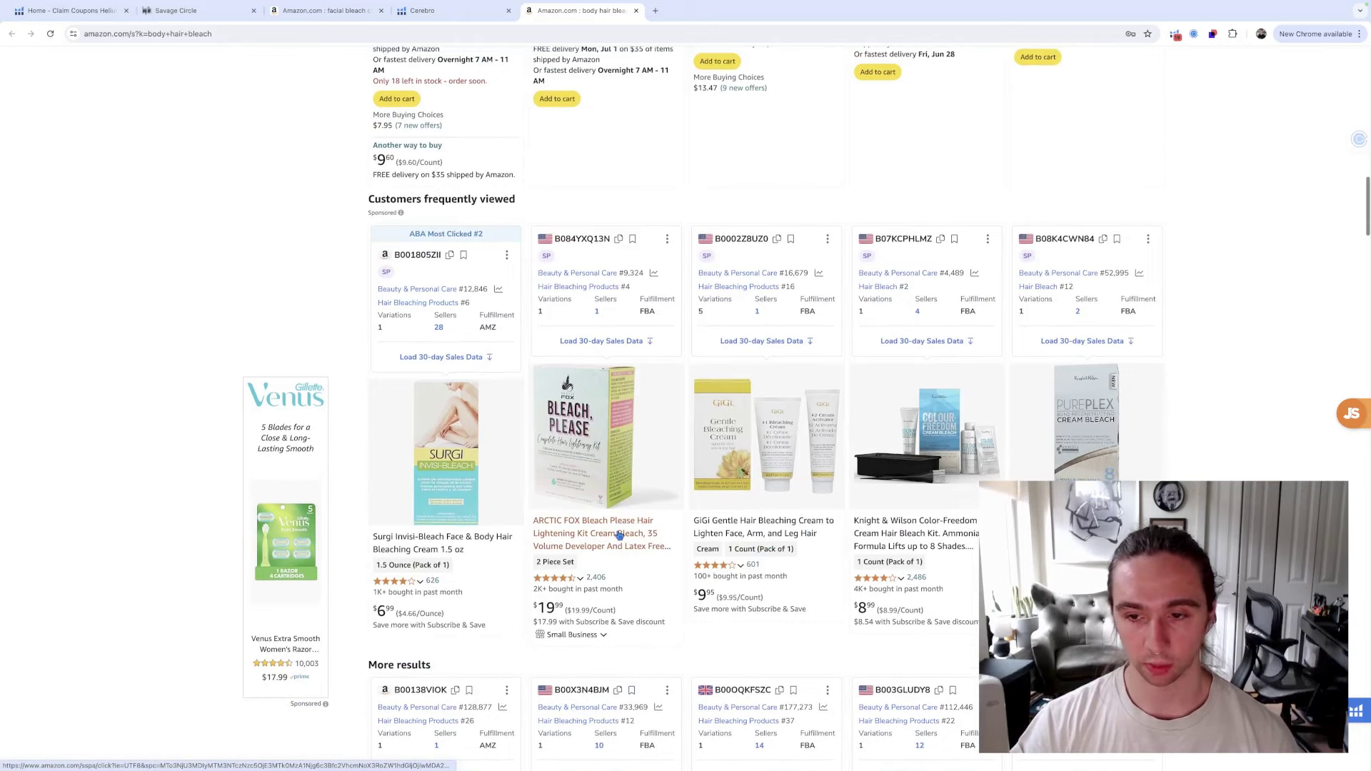
scroll(620, 536, "up", 8)
scroll(620, 536, "up", 2)
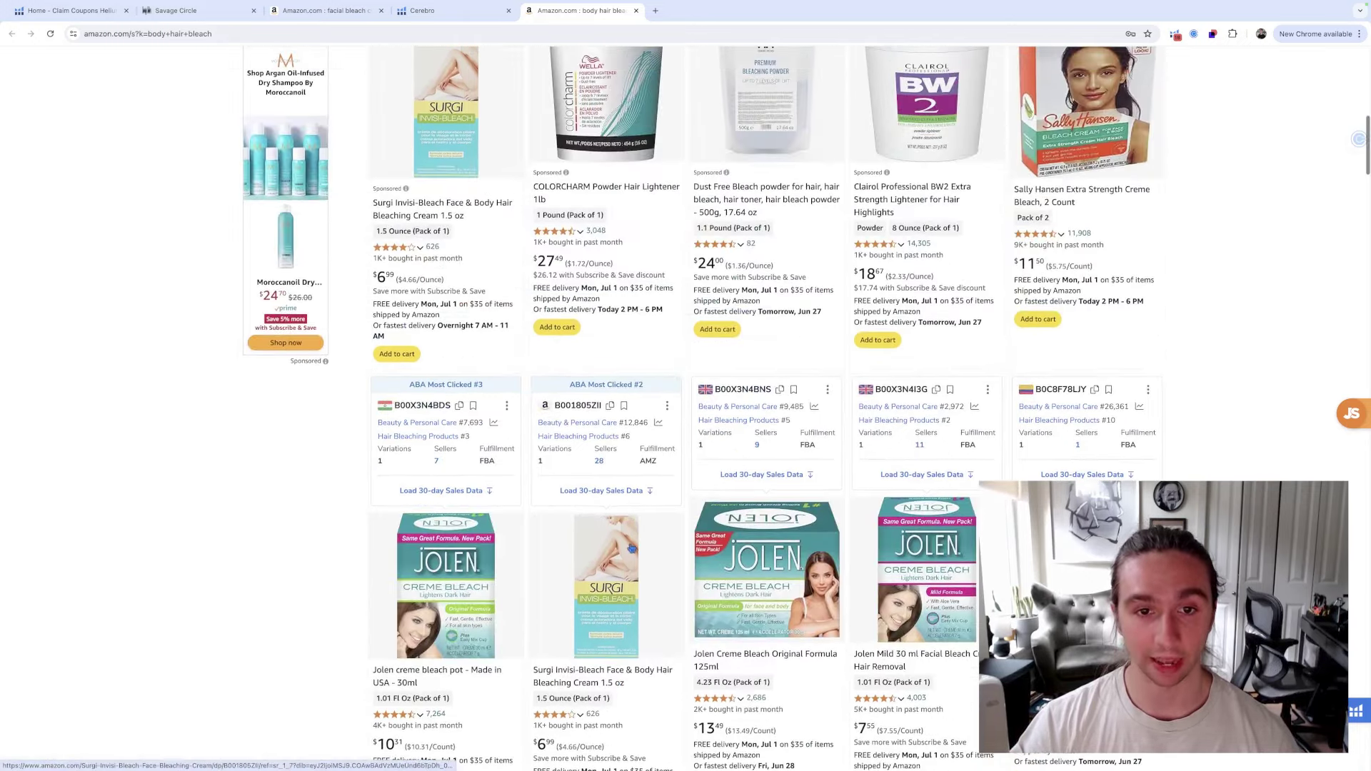
scroll(633, 548, "down", 3)
scroll(633, 547, "down", 1)
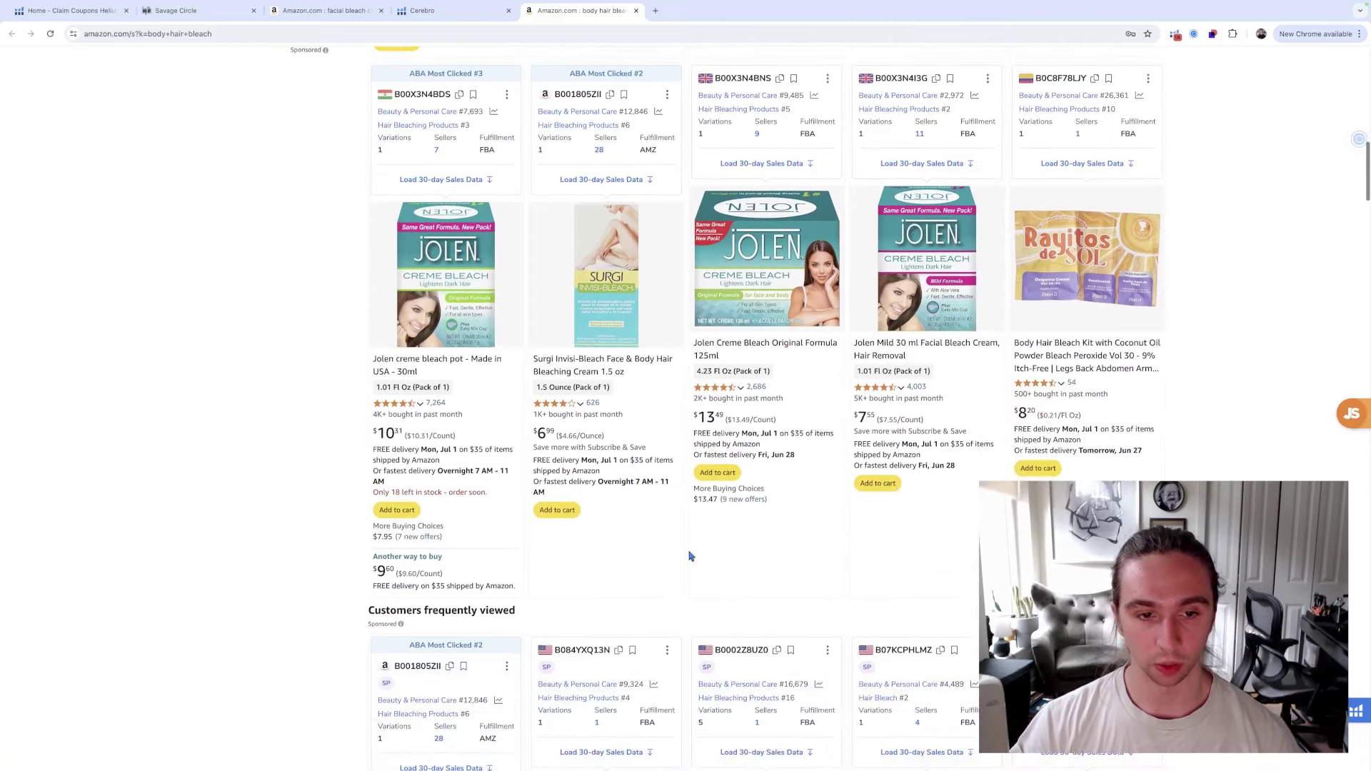
scroll(691, 557, "down", 5)
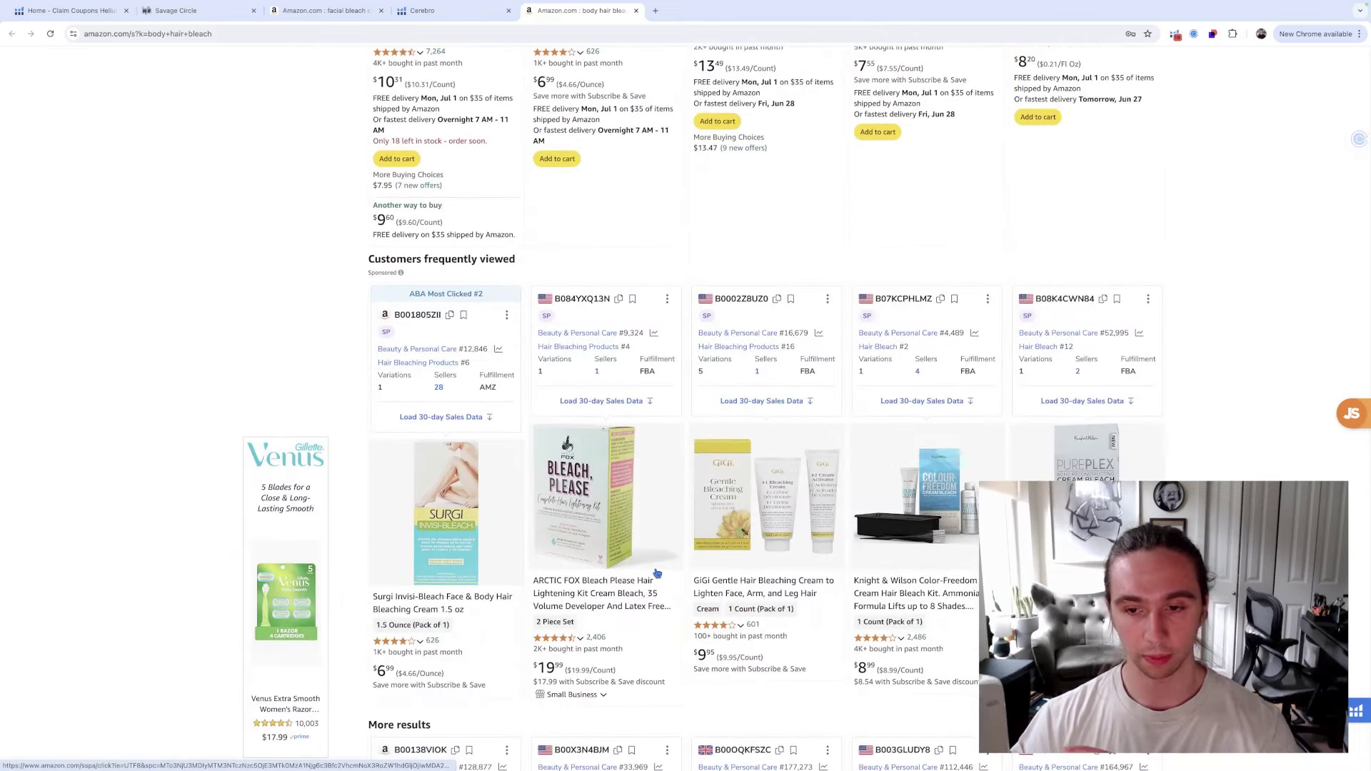
scroll(769, 400, "up", 5)
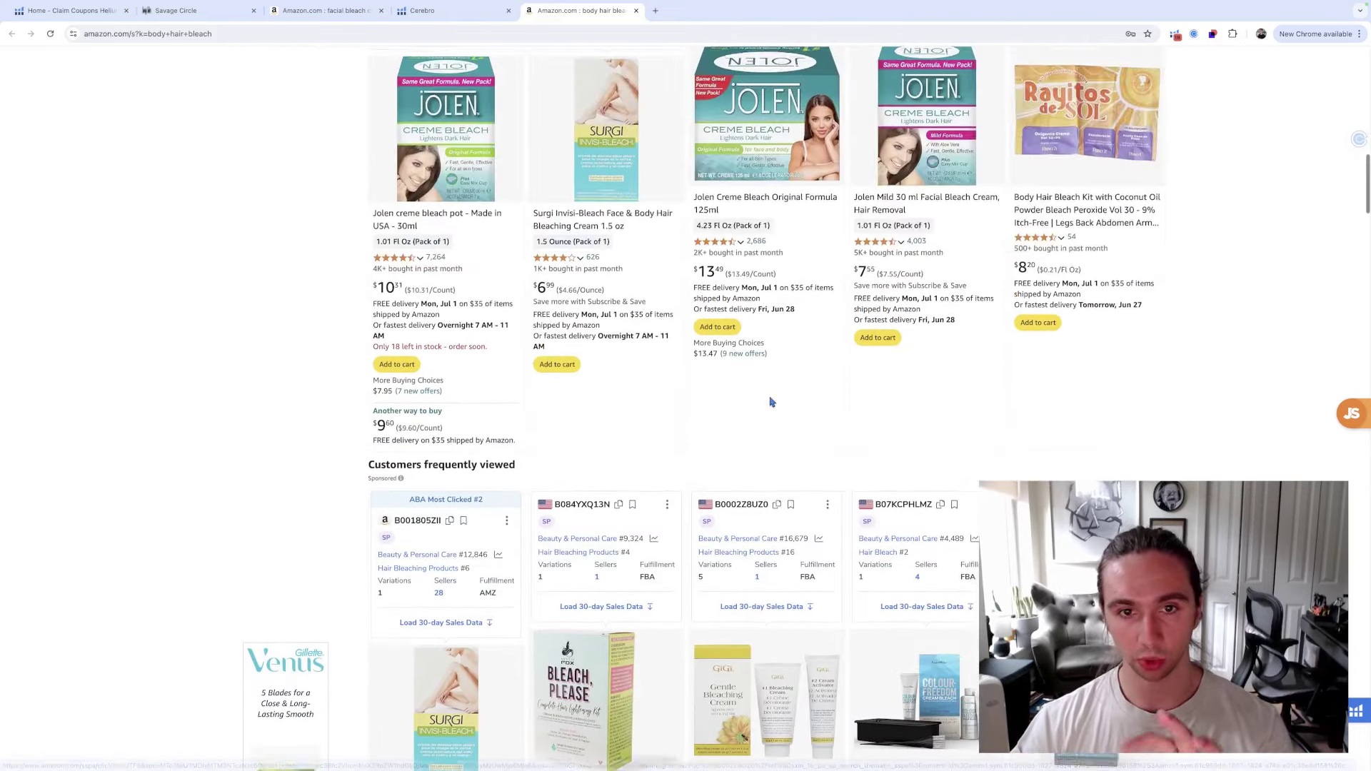
scroll(770, 402, "up", 5)
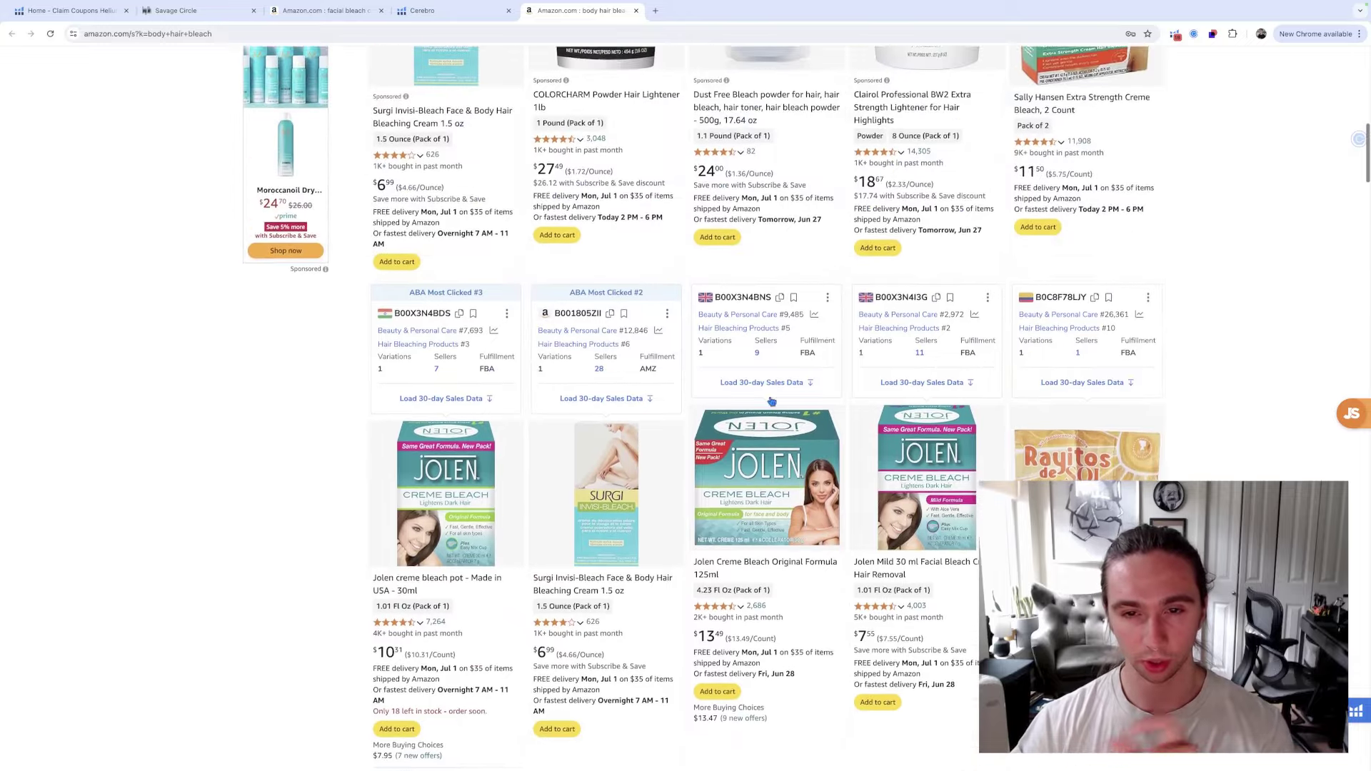
scroll(770, 398, "up", 1)
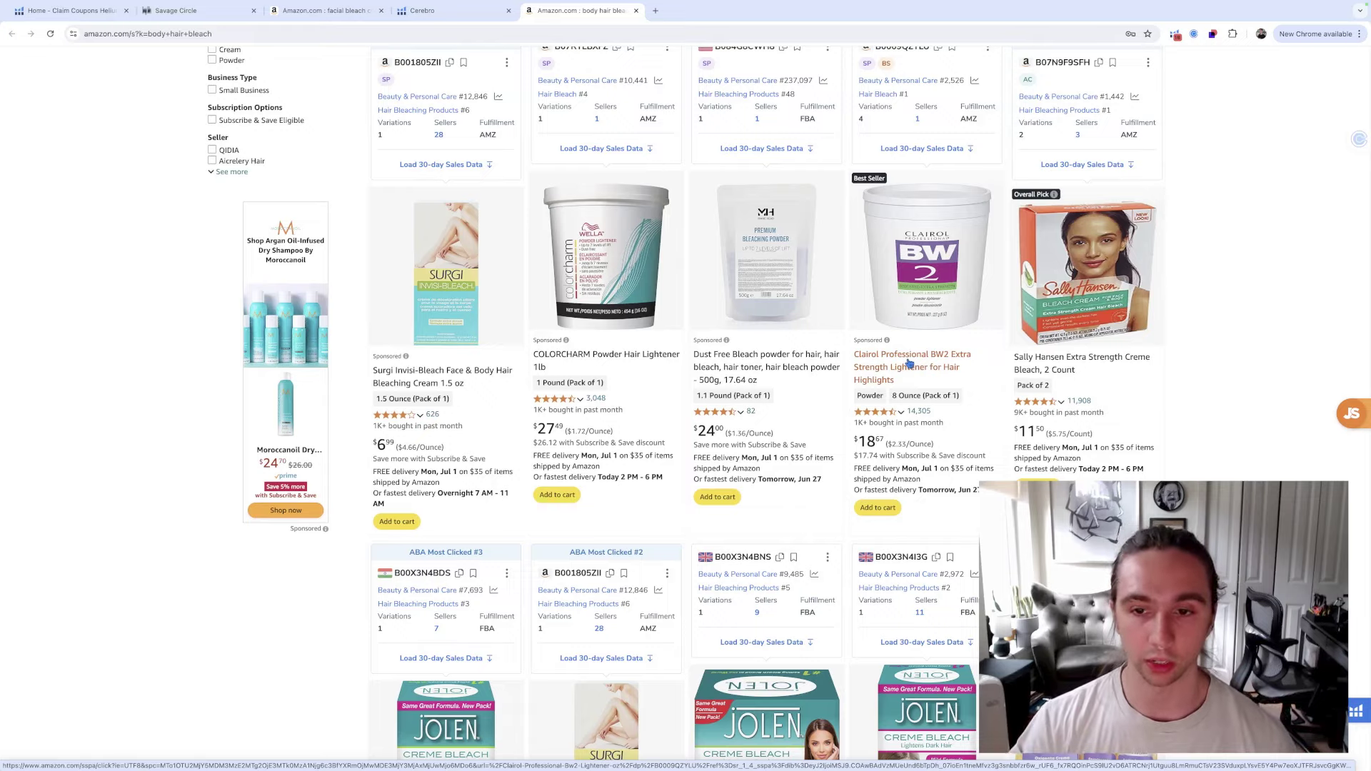
scroll(908, 364, "down", 7)
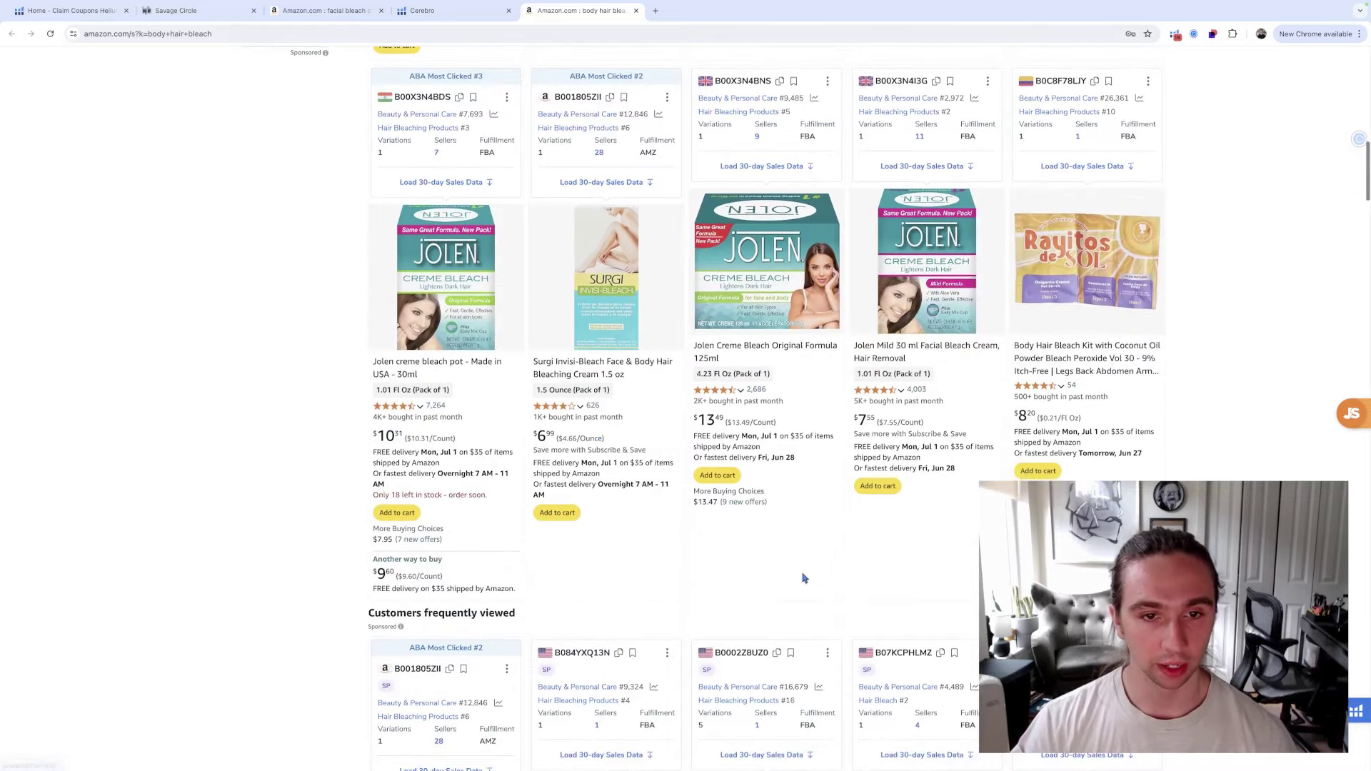
scroll(691, 421, "up", 5)
scroll(715, 428, "down", 9)
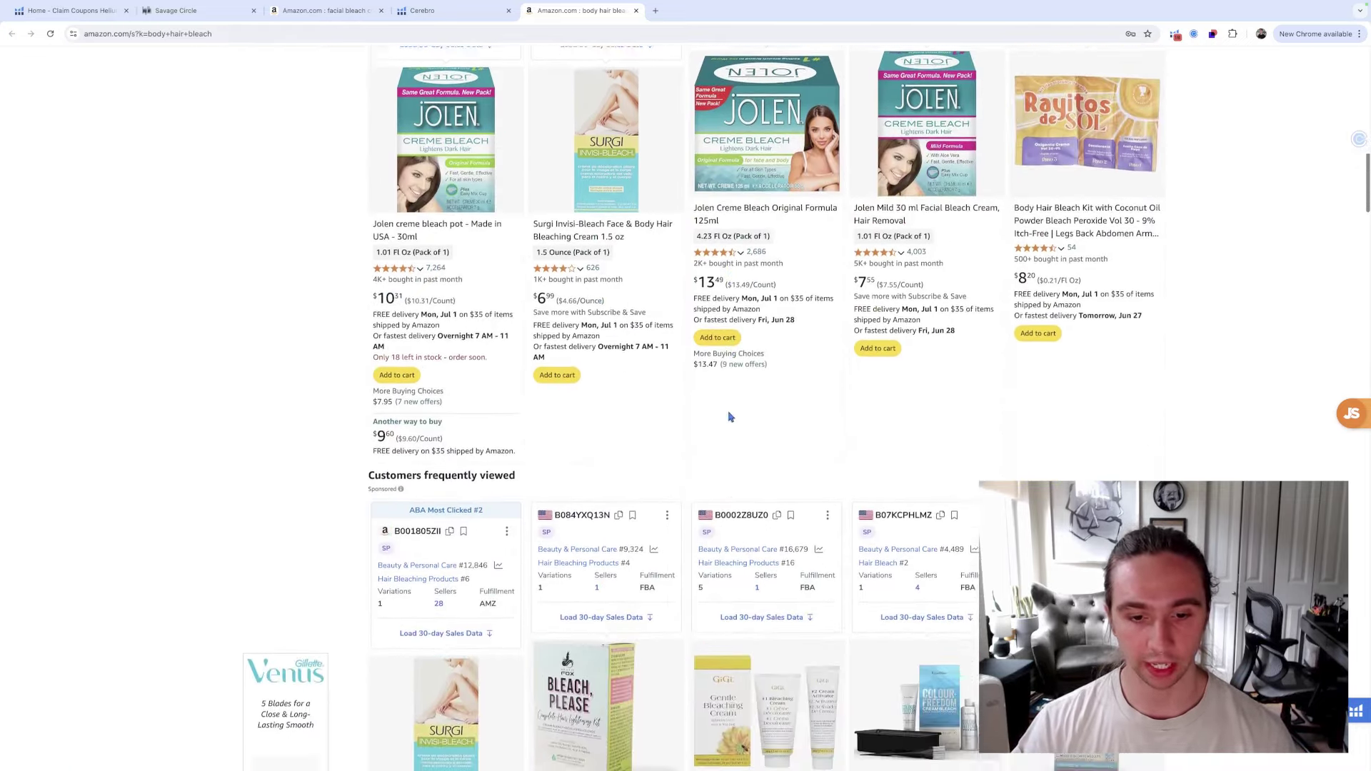
Open the ARCTIC FOX Bleach Please kit listing and launch Helium 10's Profitability Calculator for it
left_click(600, 672)
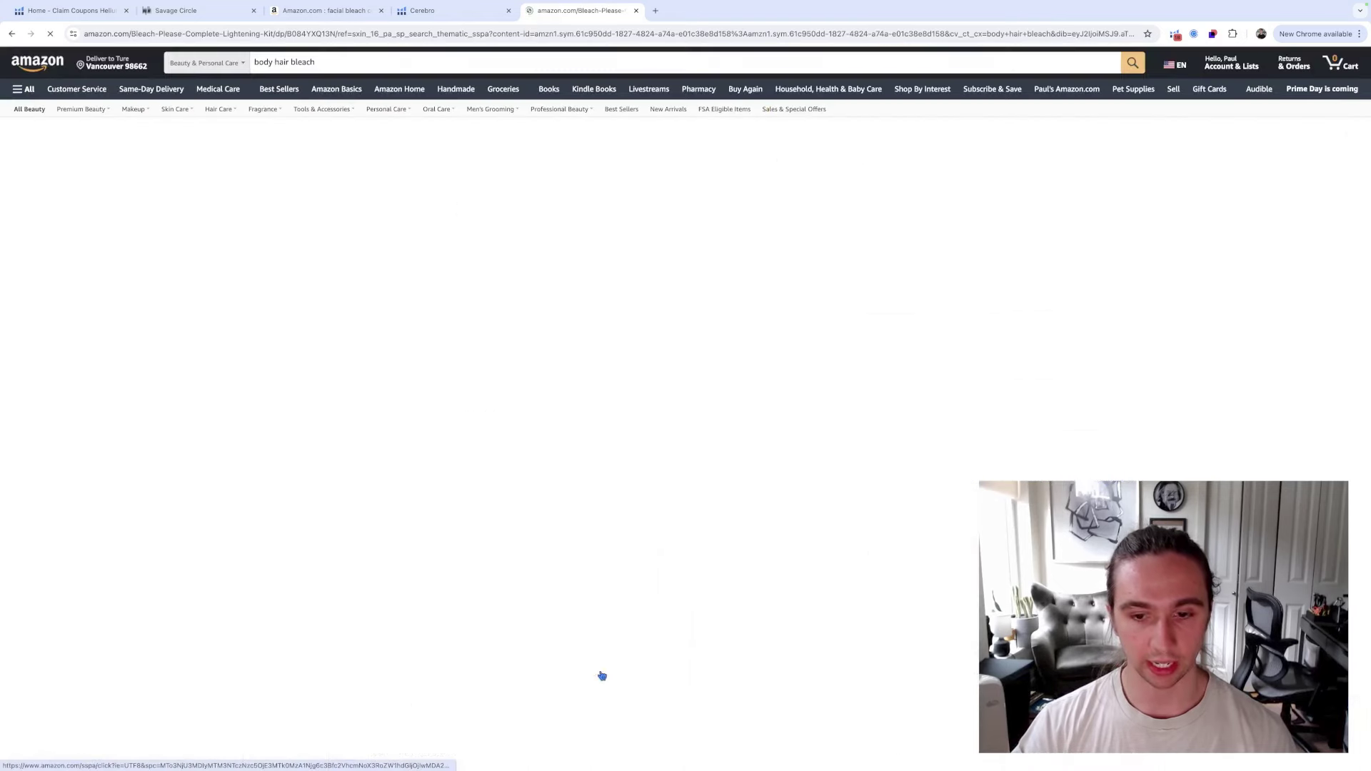
left_click(243, 63)
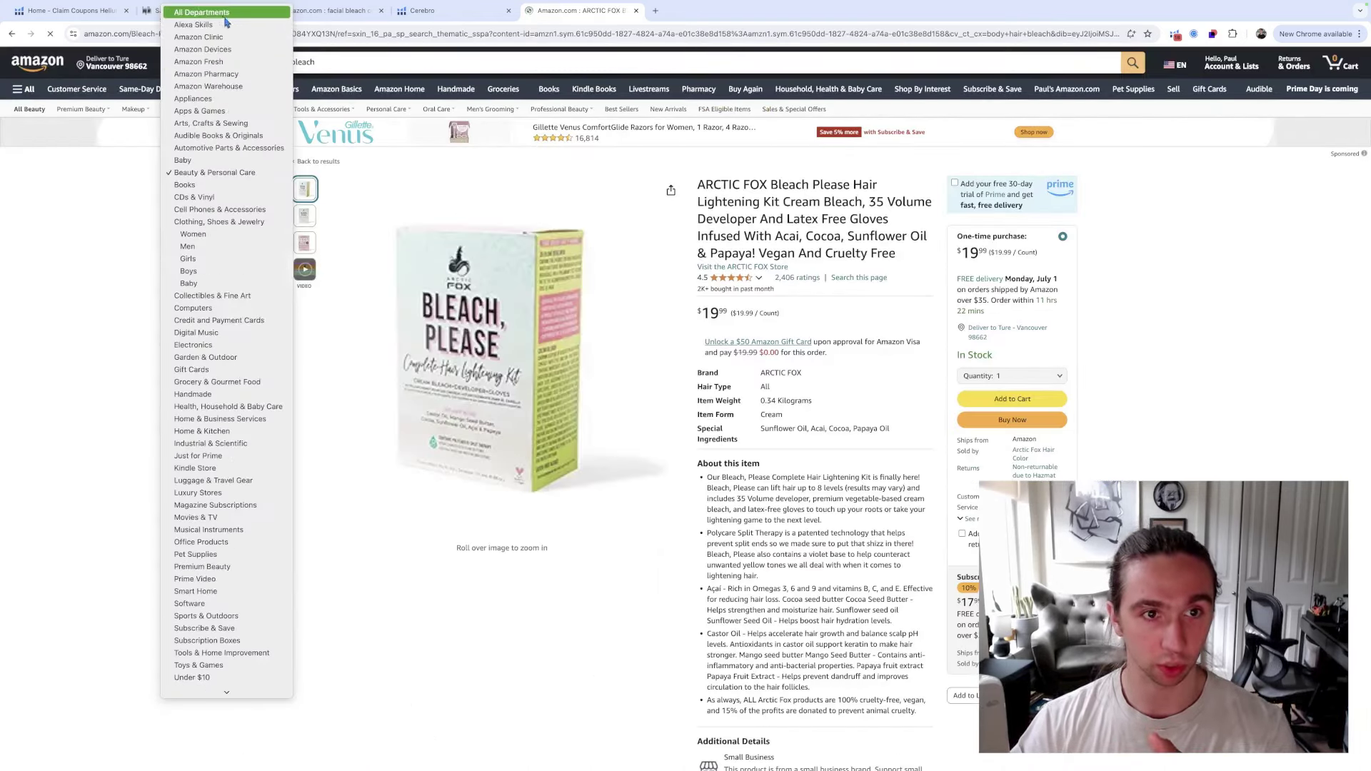
left_click(226, 24)
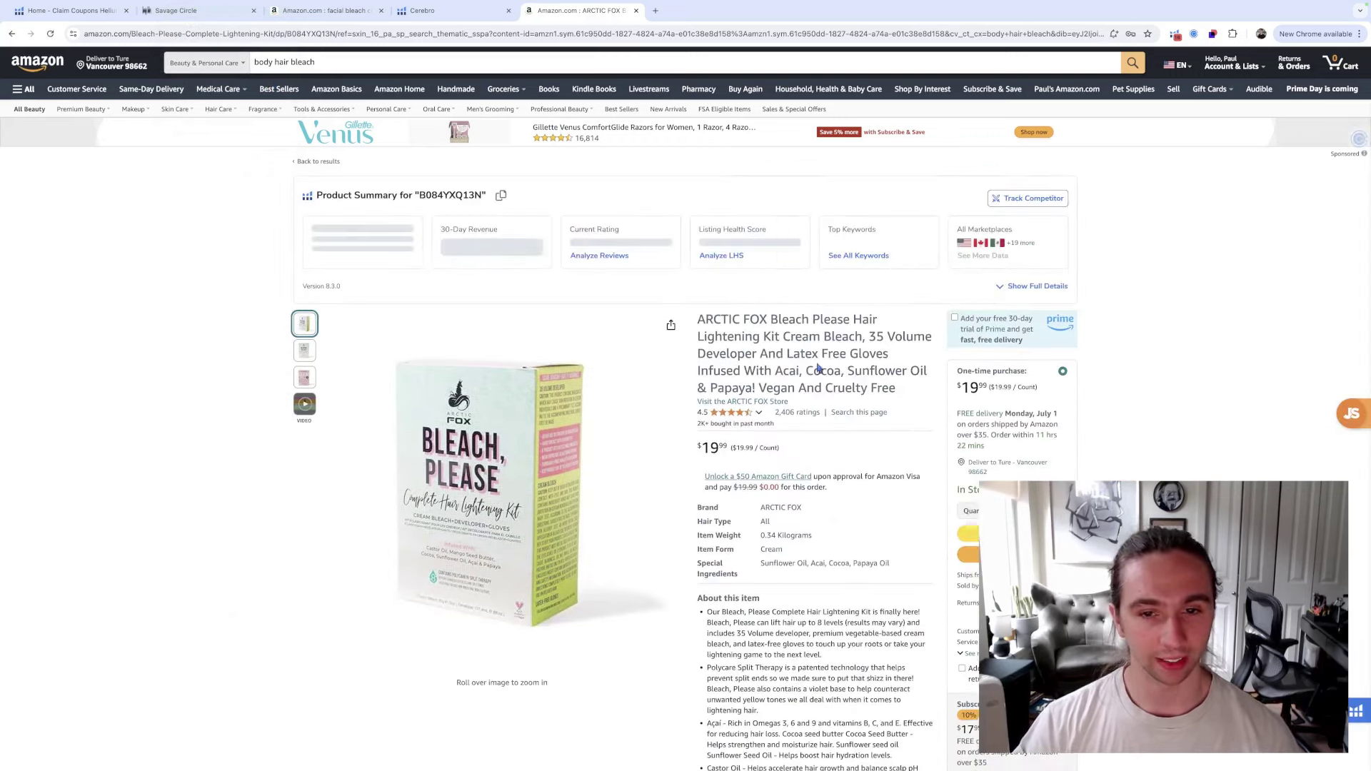
scroll(822, 400, "down", 1)
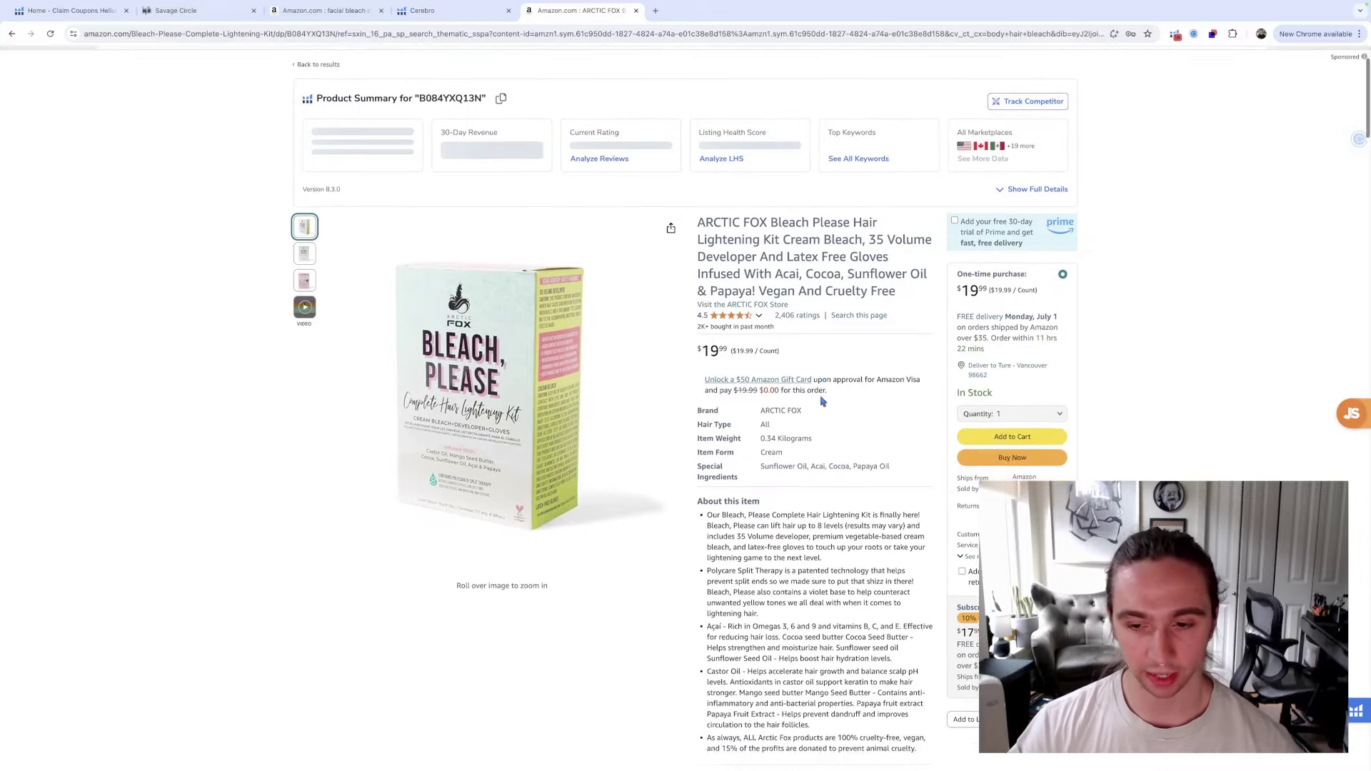
scroll(822, 400, "up", 1)
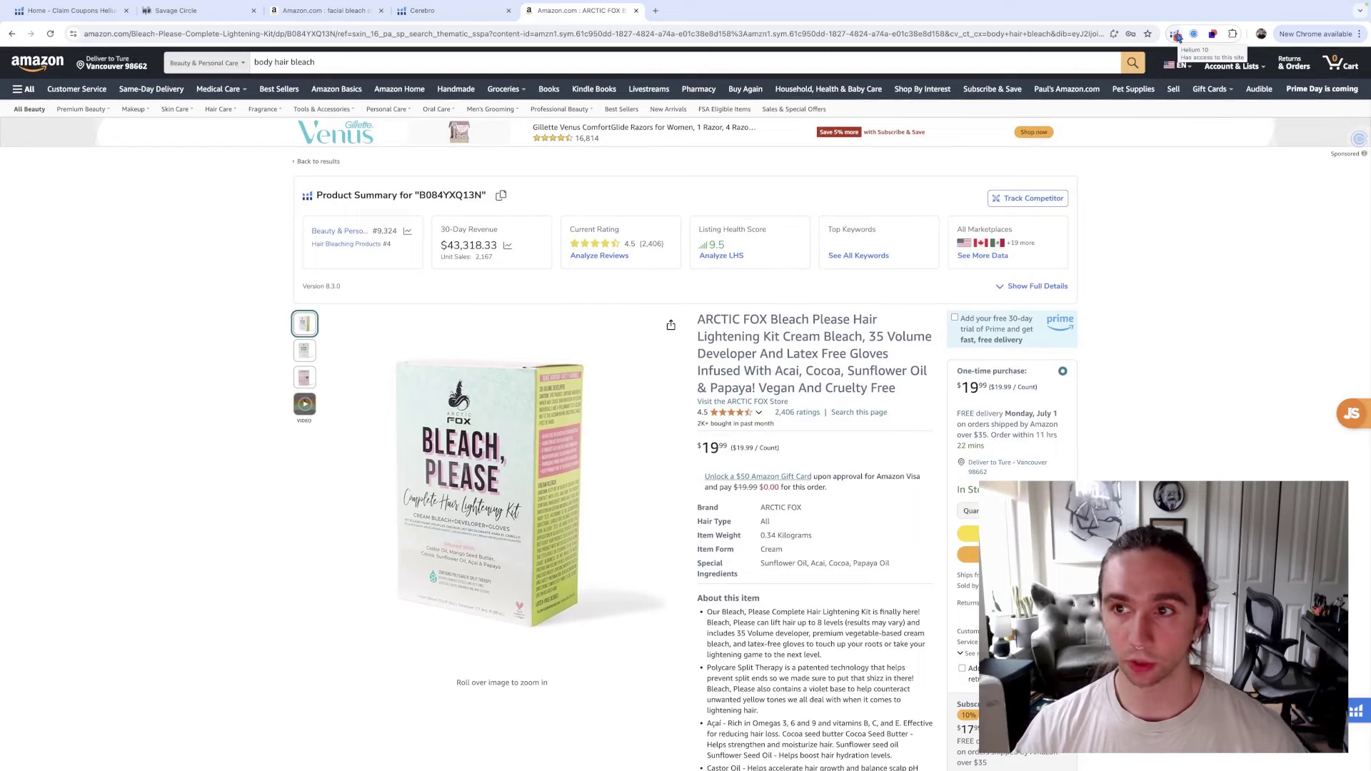
left_click(1176, 35)
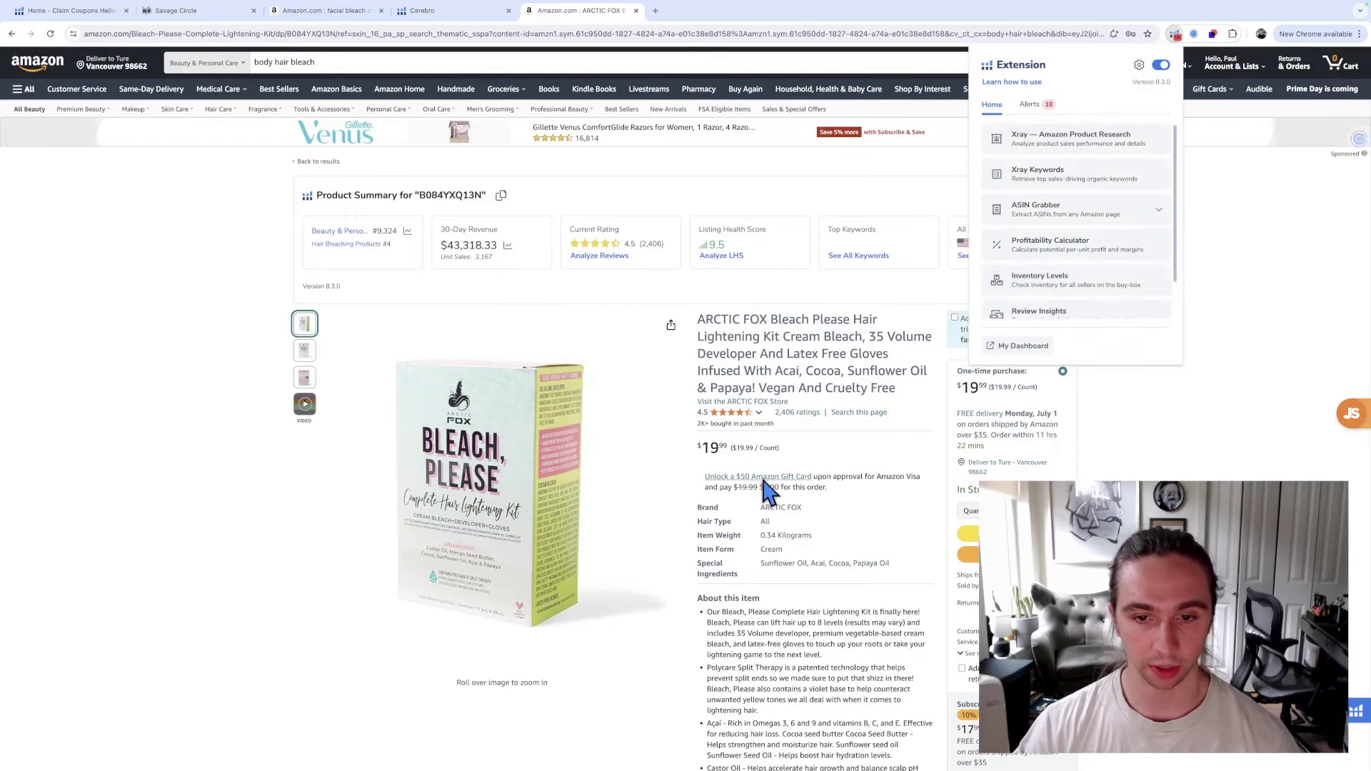
left_click(1080, 246)
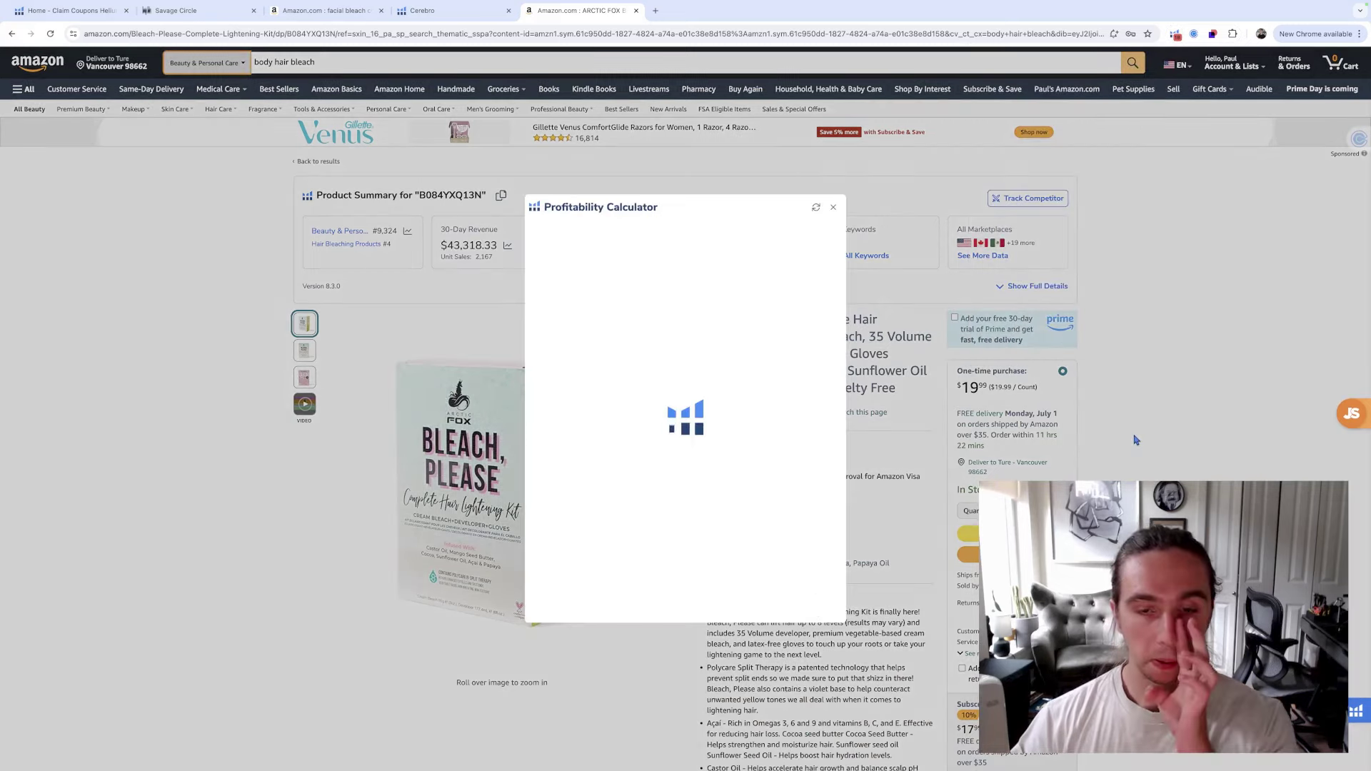
Move the calculator aside and clear the 400 Freight Cost value
left_click_drag(675, 203, 836, 155)
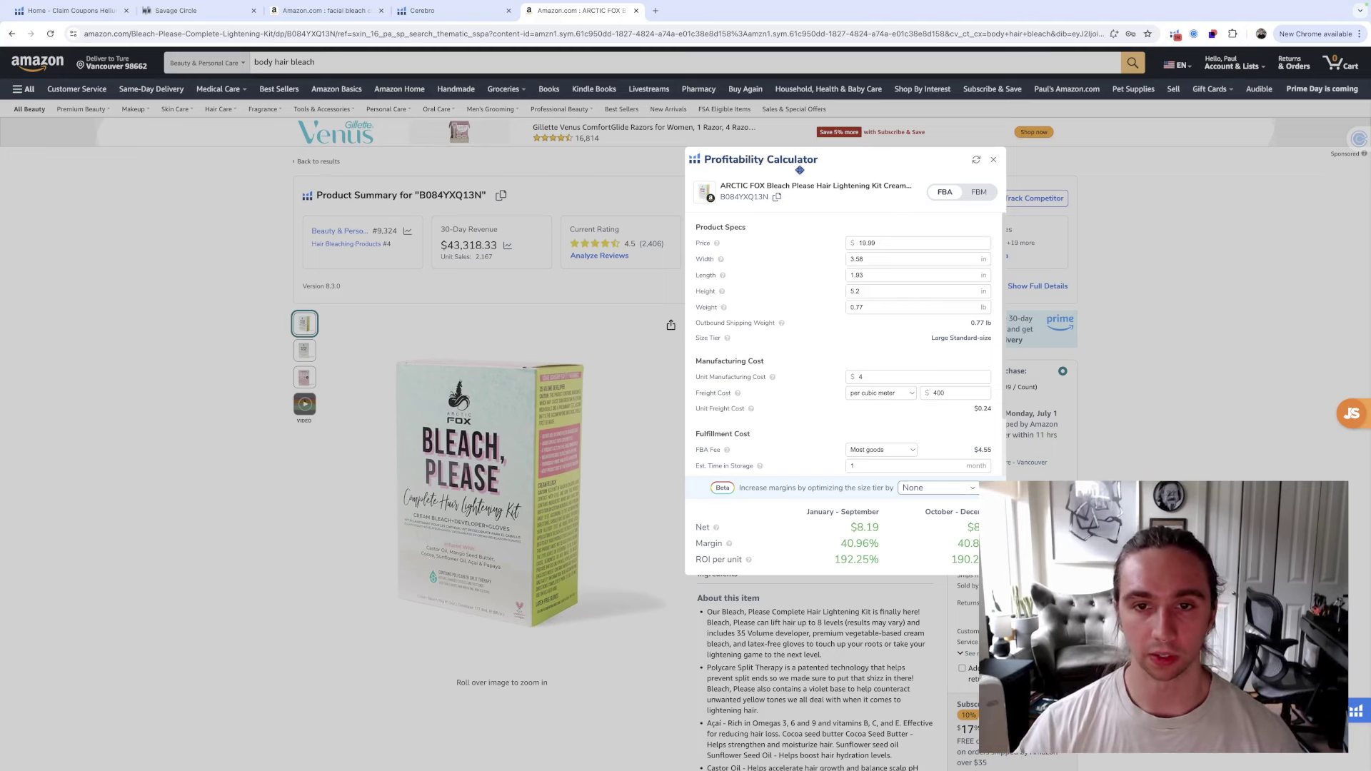
left_click(71, 11)
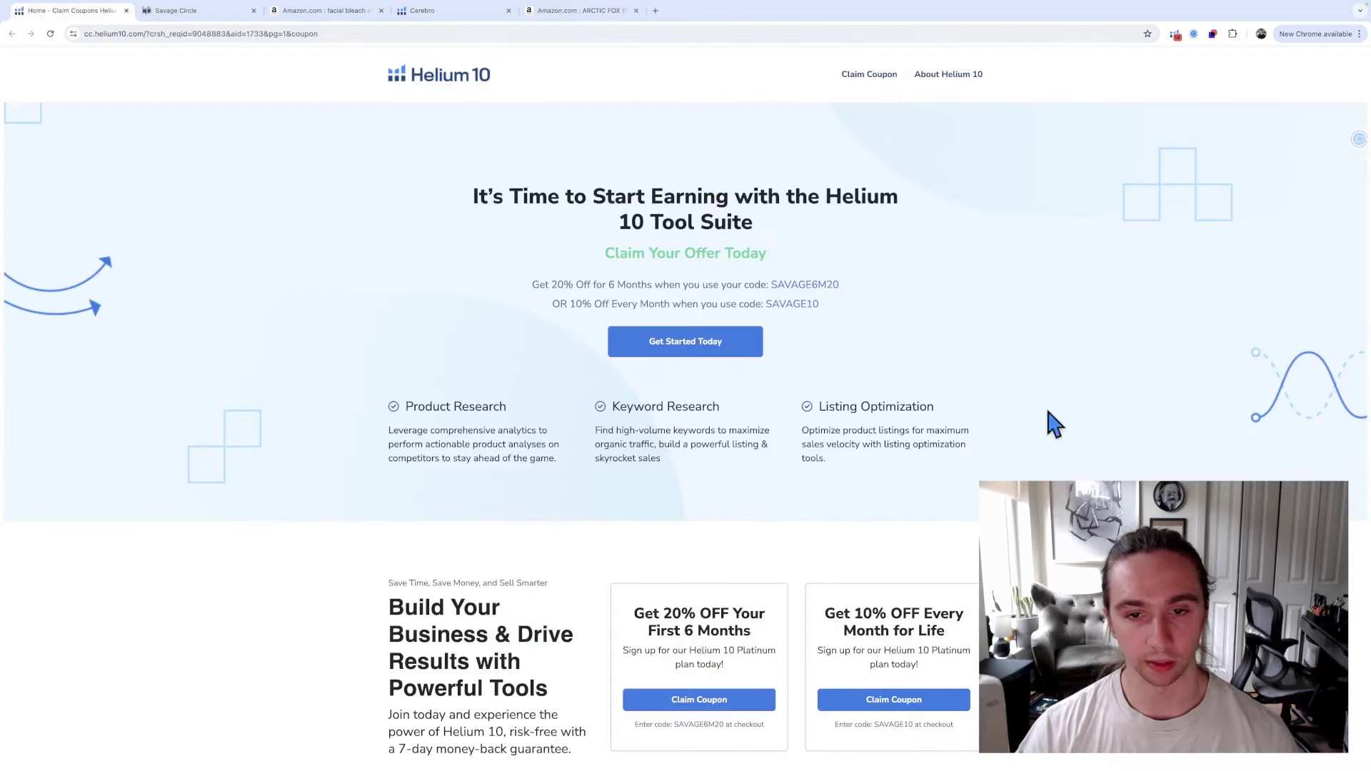
scroll(897, 554, "down", 5)
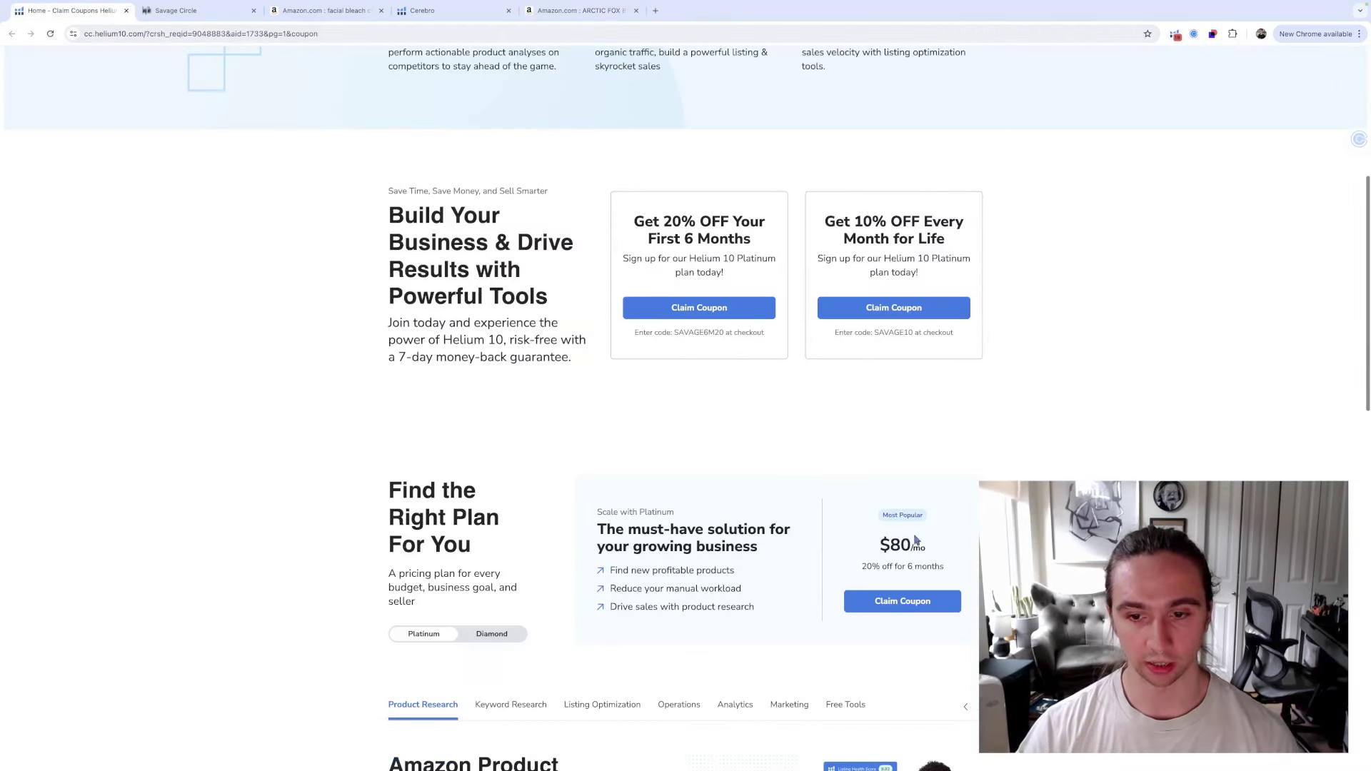
left_click(582, 11)
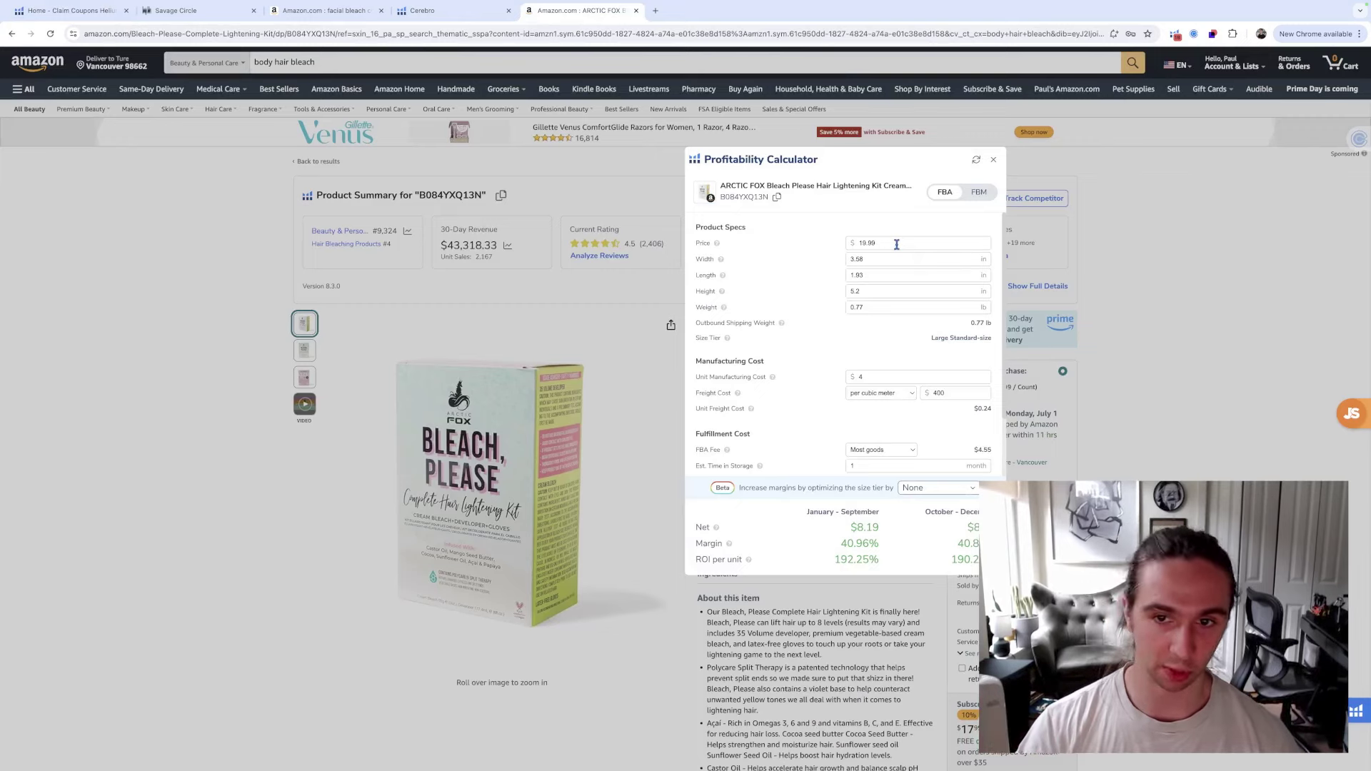
scroll(902, 336, "down", 1)
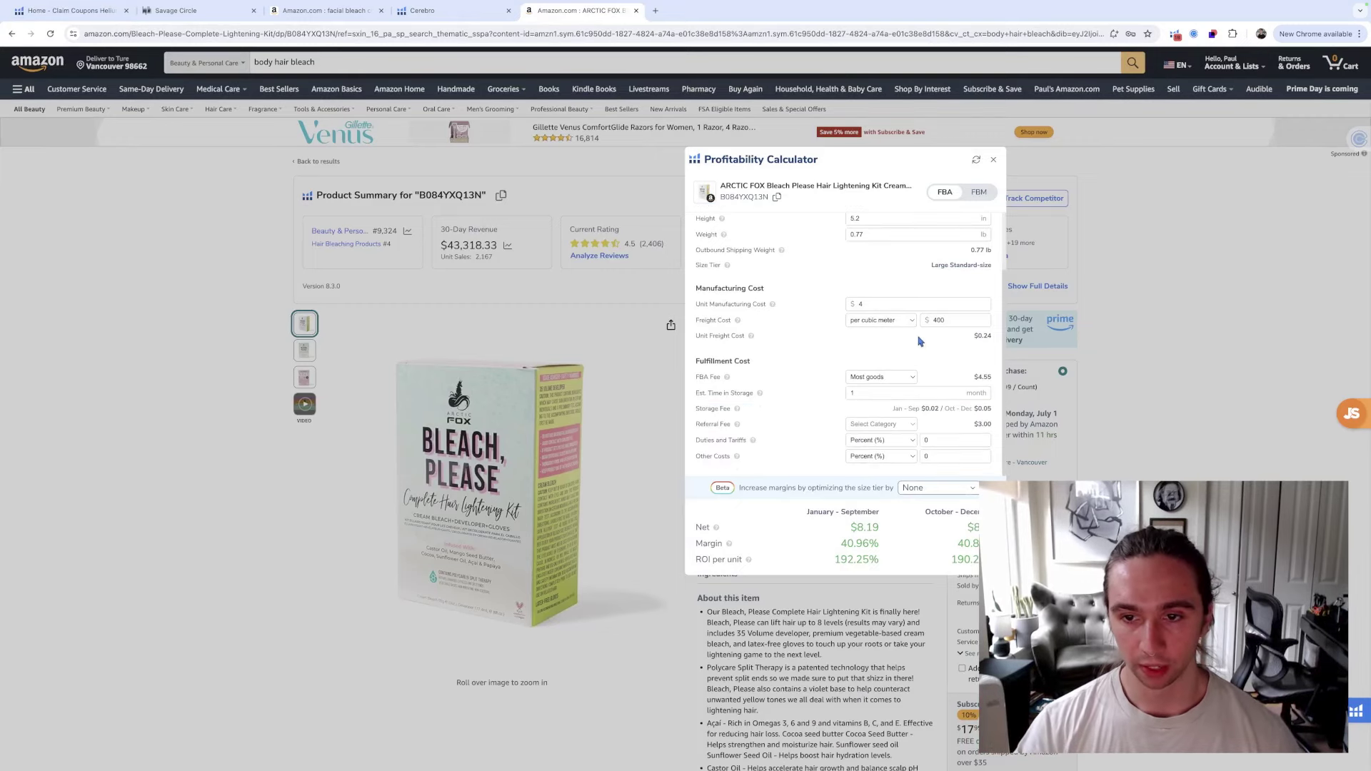
key("ctrl+a")
key("BackSpace")
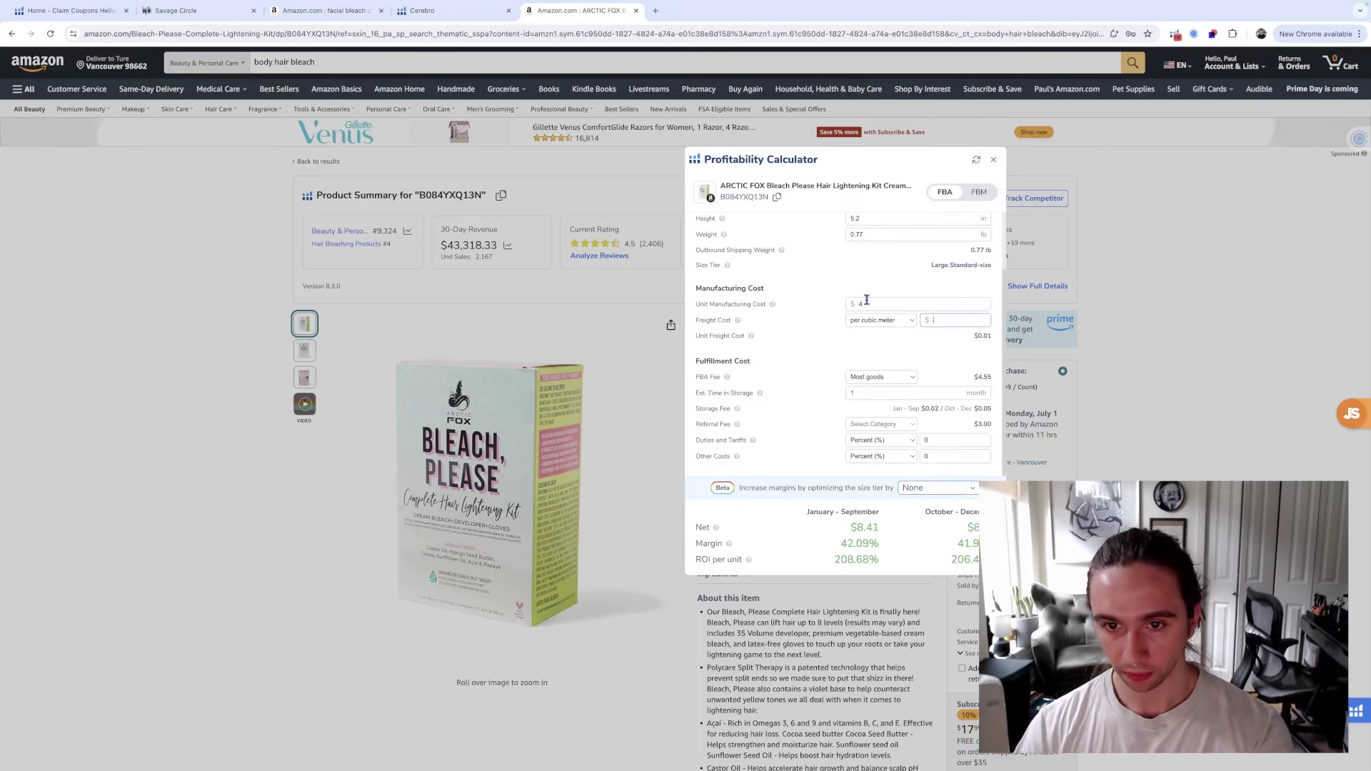
scroll(856, 333, "up", 1)
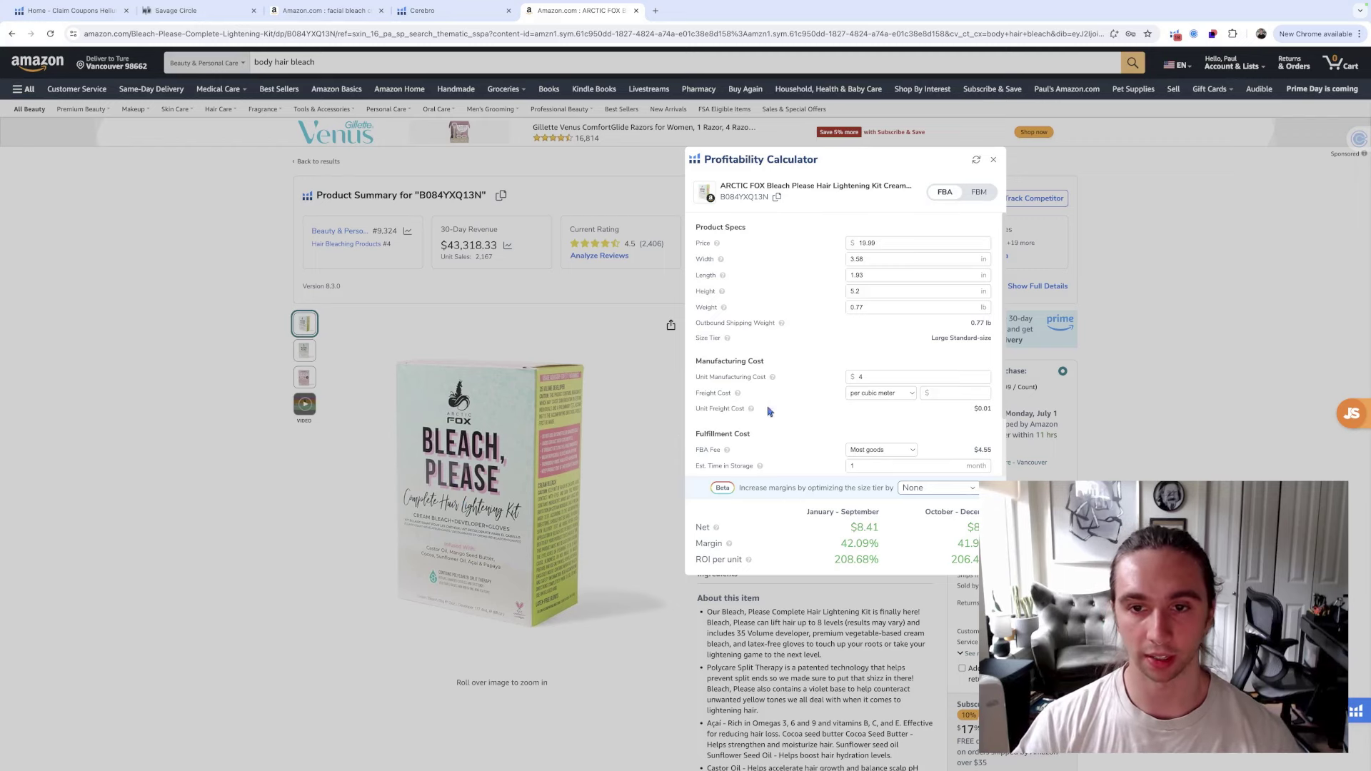
Switch the Other Costs unit to Dollars ($) and focus its amount field
scroll(833, 406, "down", 1)
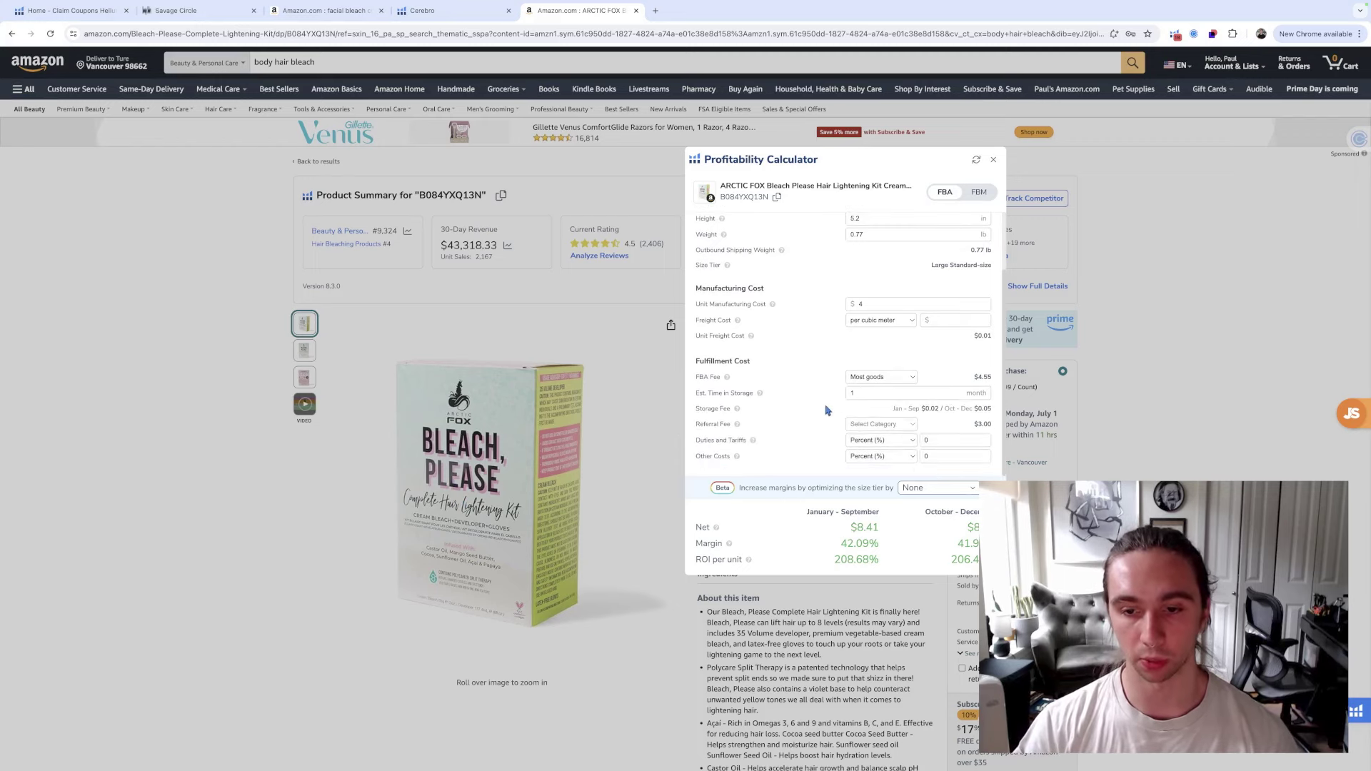
scroll(827, 410, "down", 1)
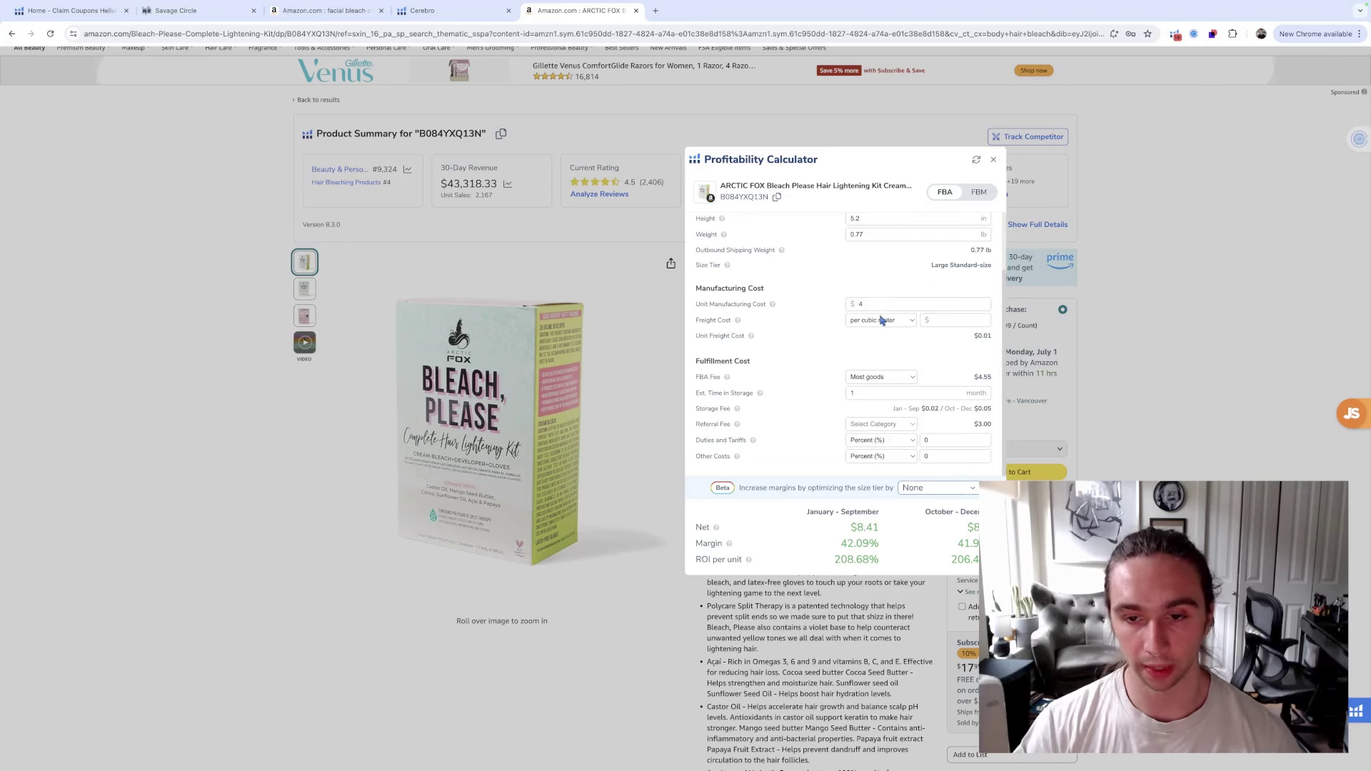
left_click(894, 458)
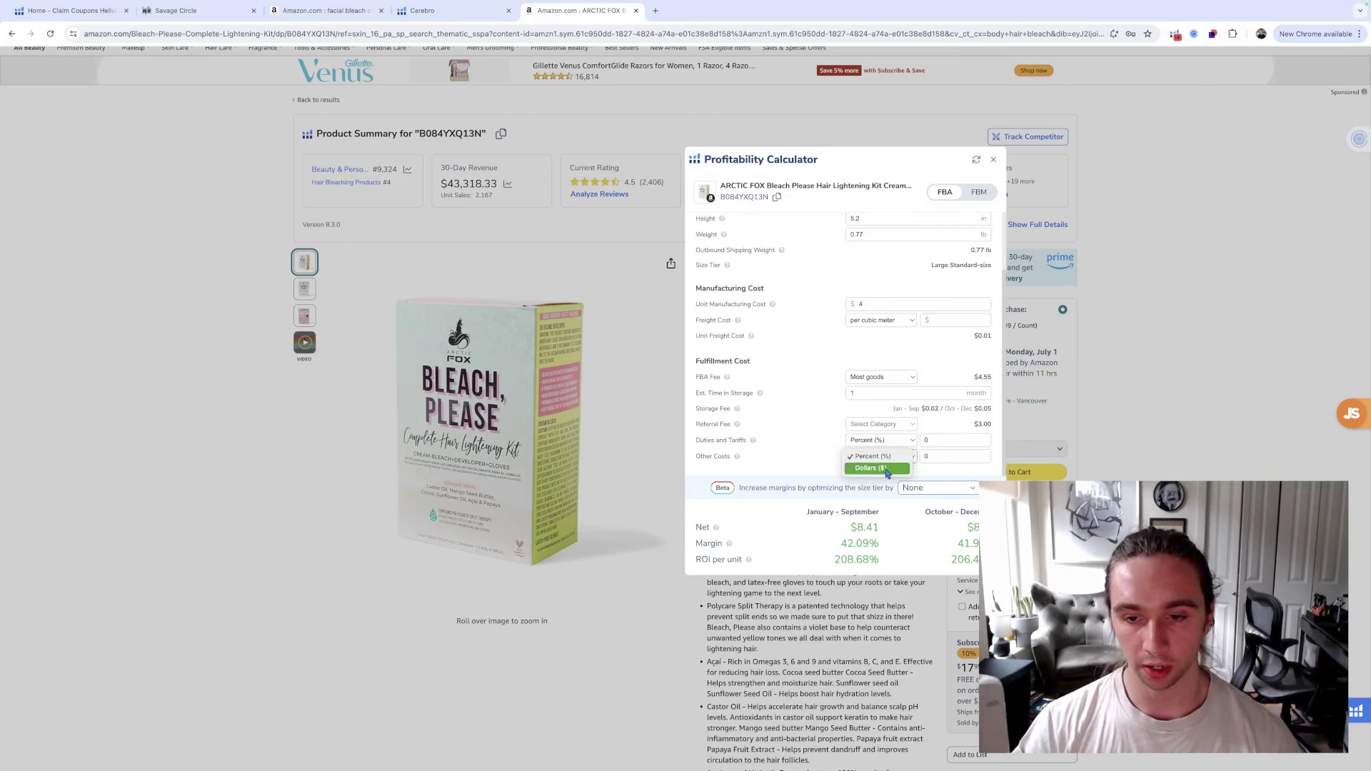
left_click(877, 469)
left_click(943, 457)
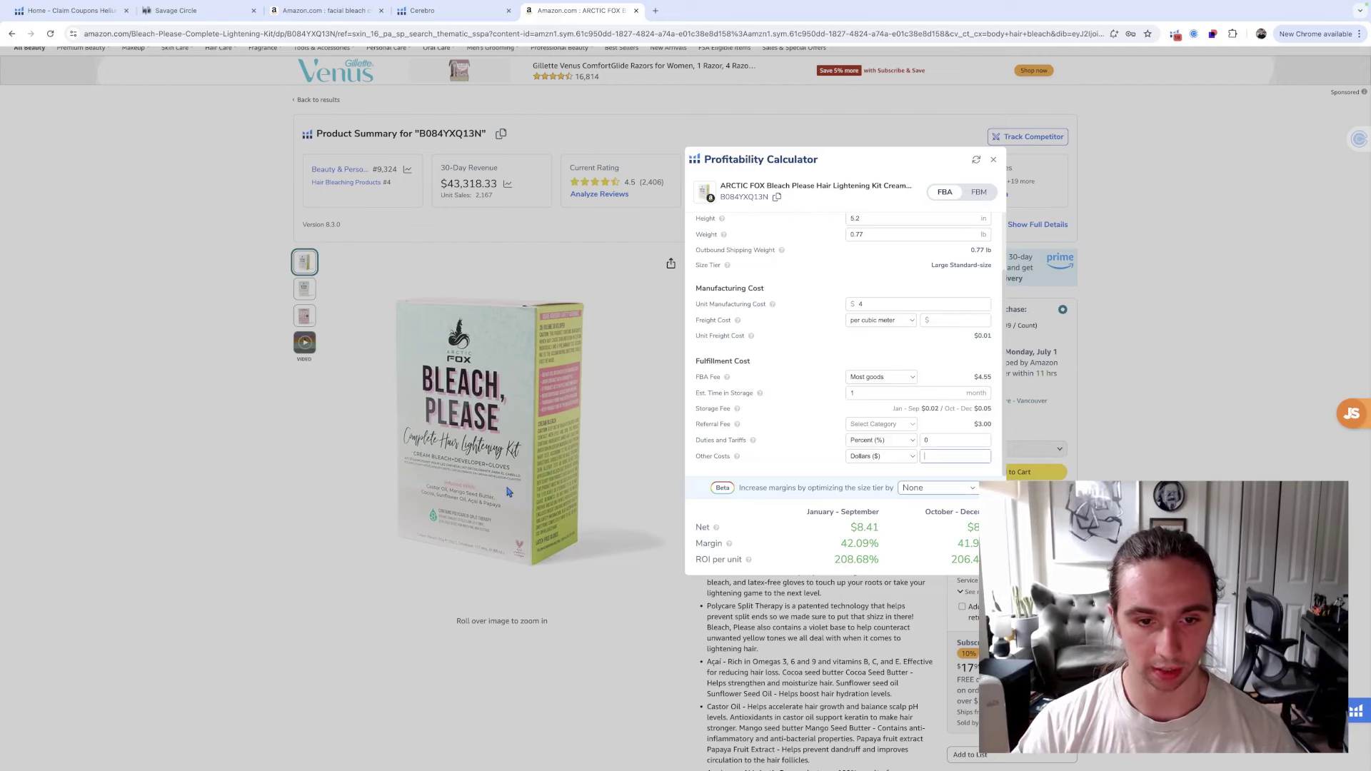
left_click(448, 11)
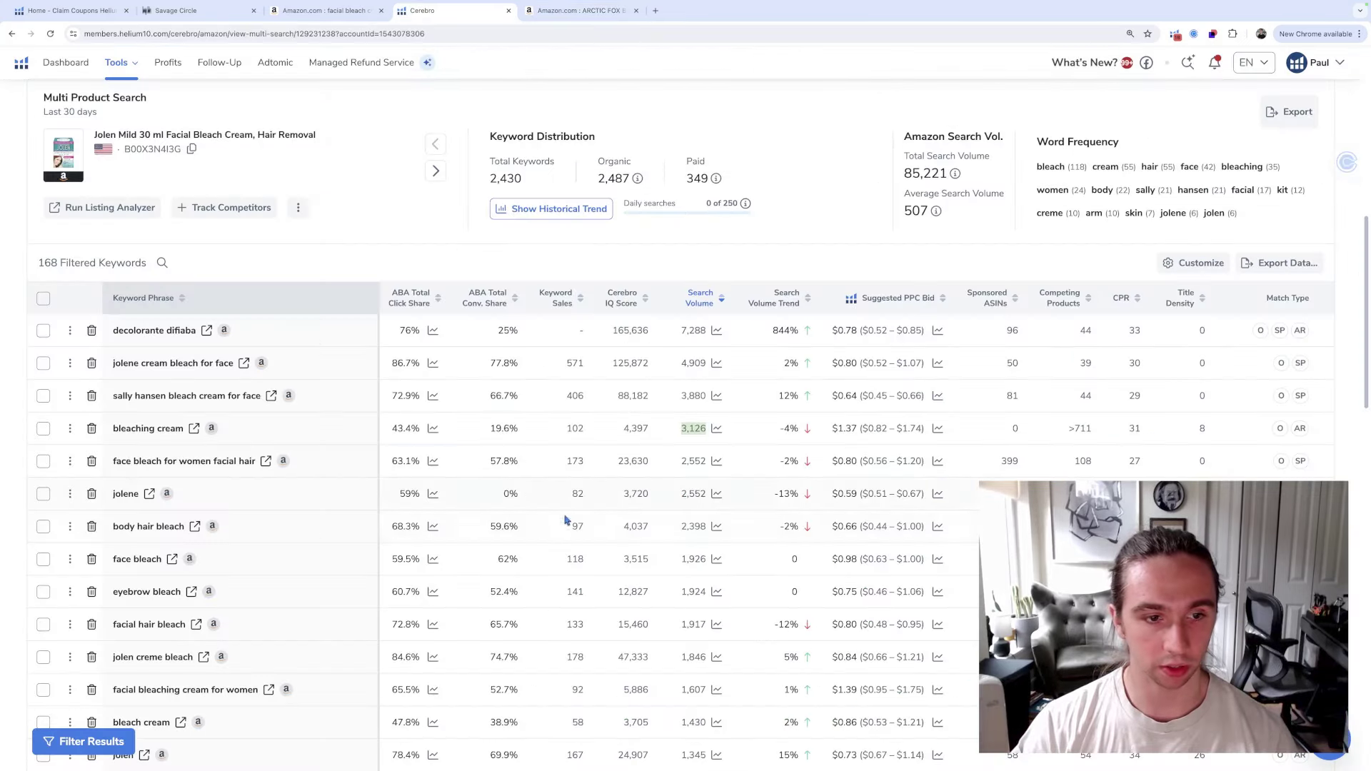
scroll(330, 545, "down", 1)
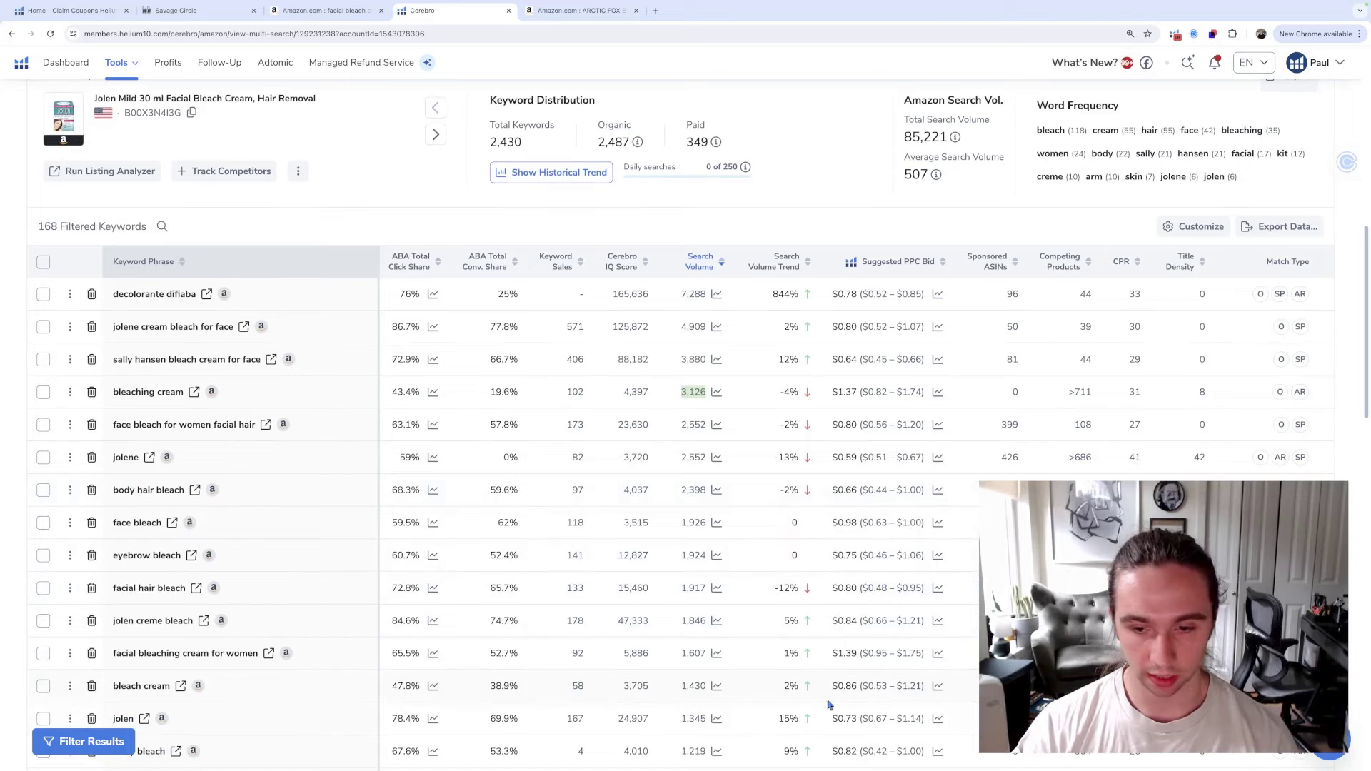
scroll(351, 697, "down", 2)
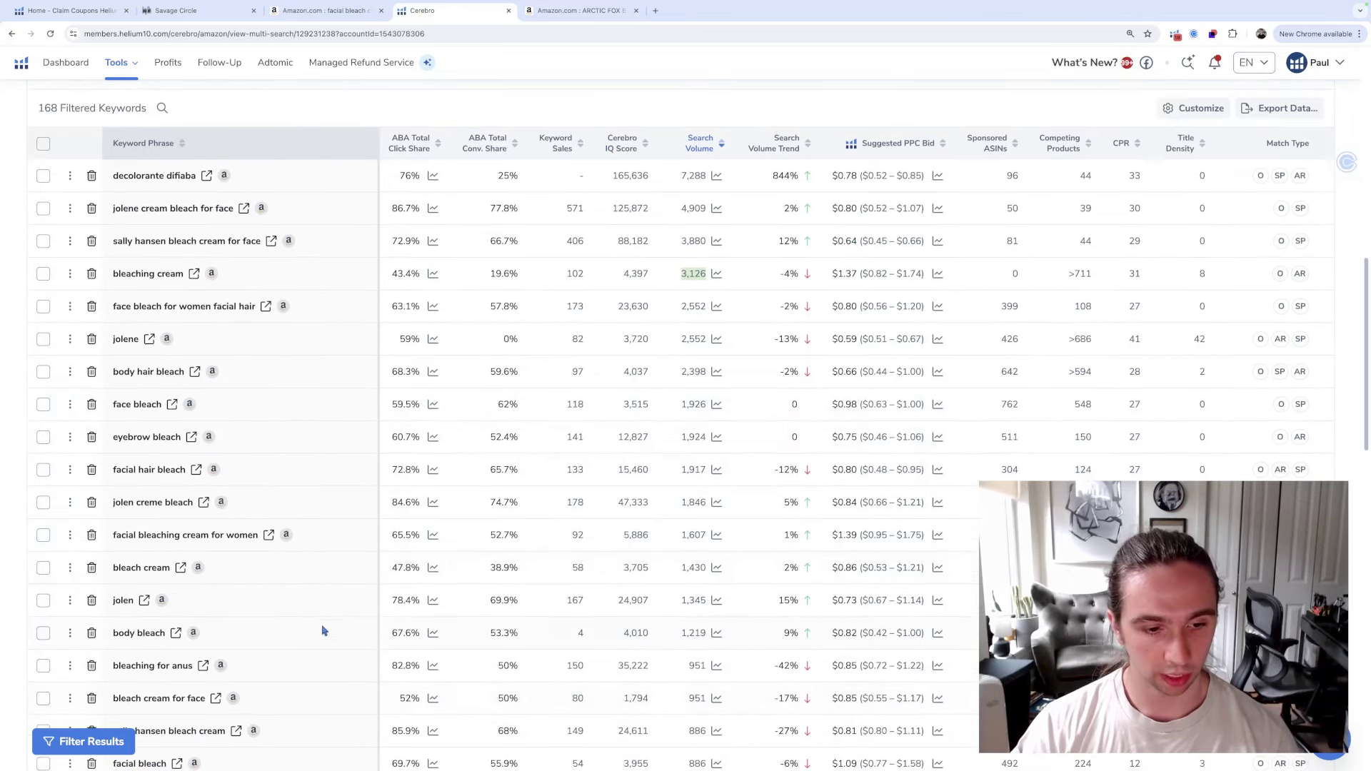
scroll(897, 636, "up", 4)
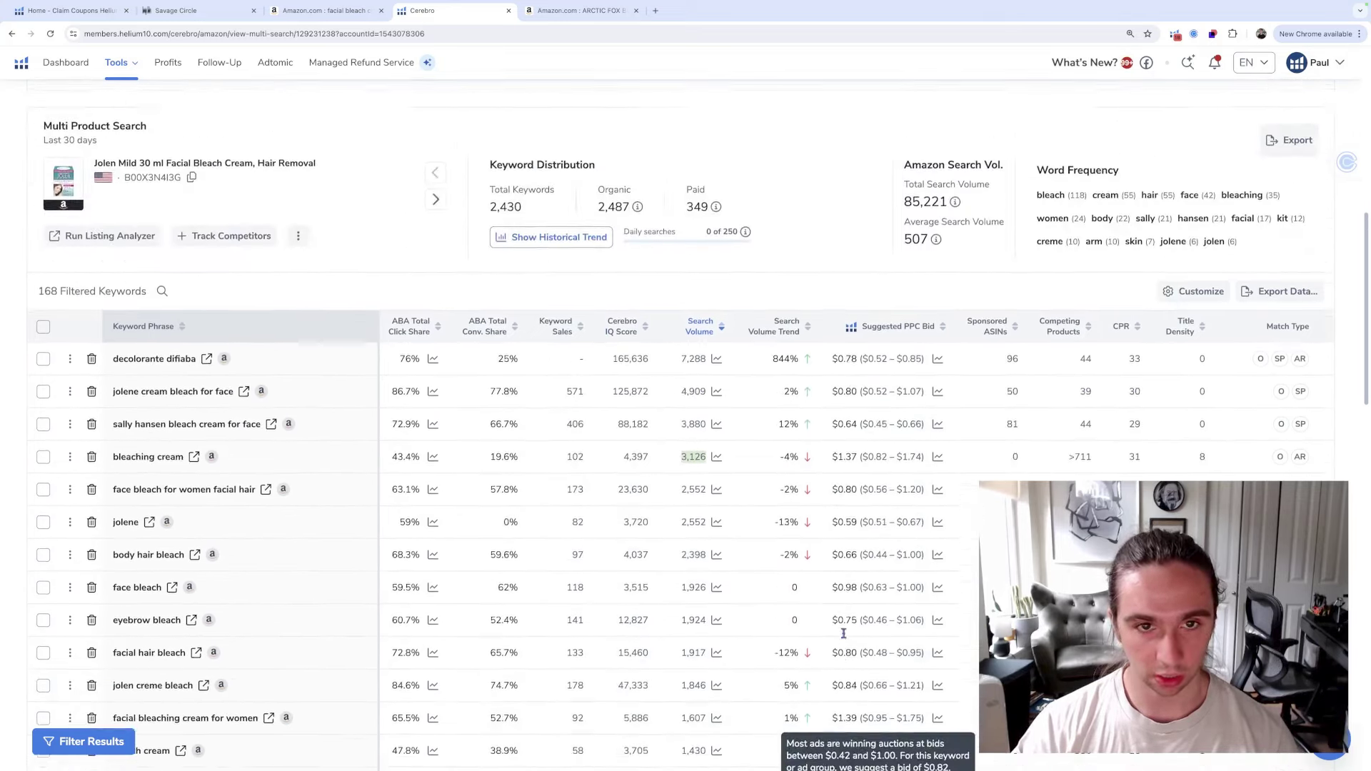
Enter $7 in Other Costs, dropping net to $1.41, margin 10.88%, ROI 34.99%
left_click(566, 16)
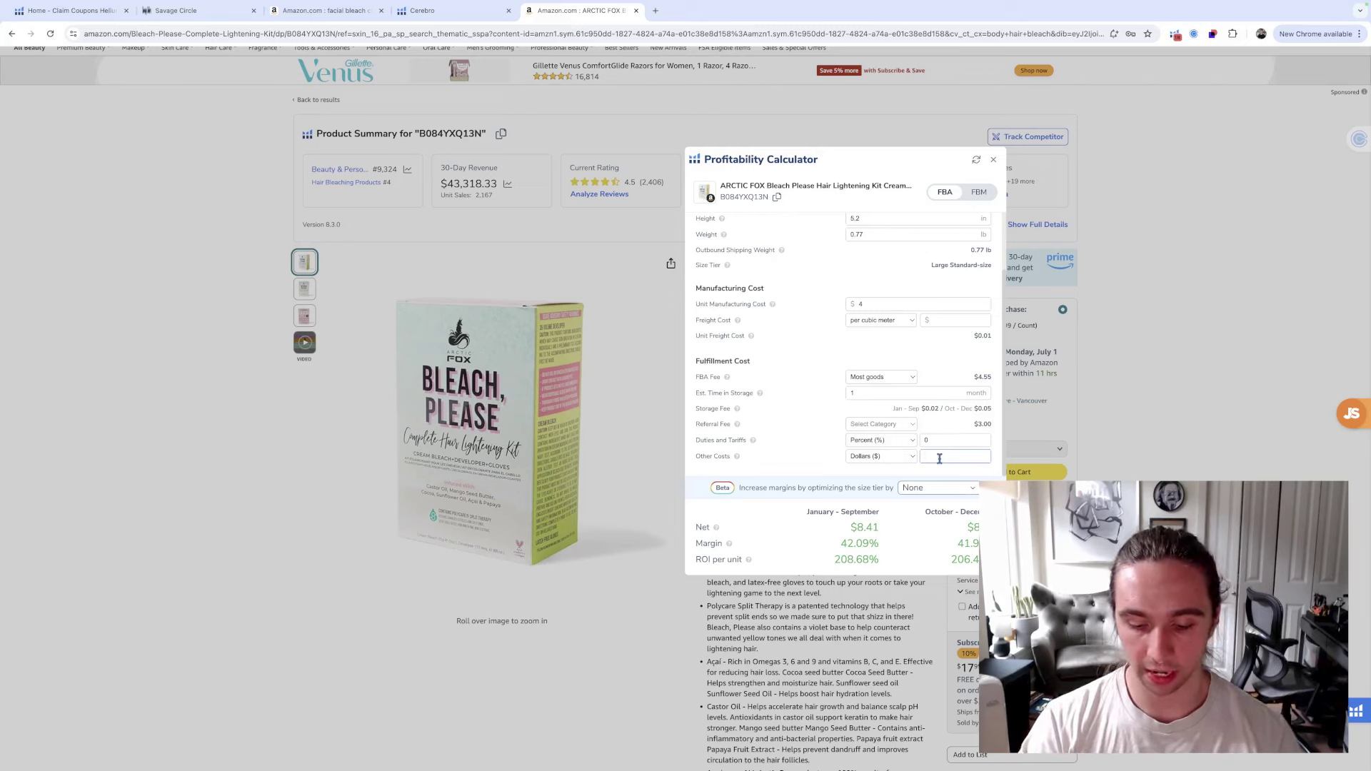
type("7")
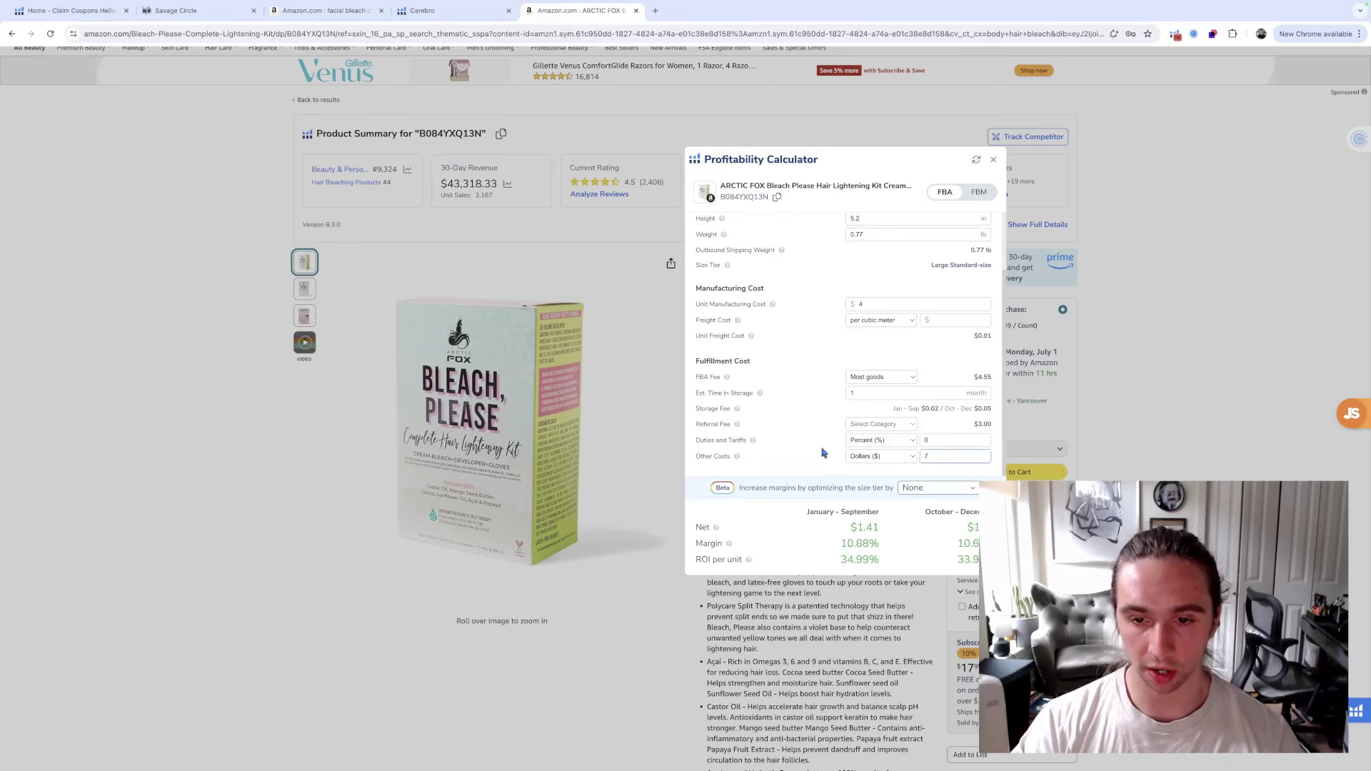
left_click(826, 455)
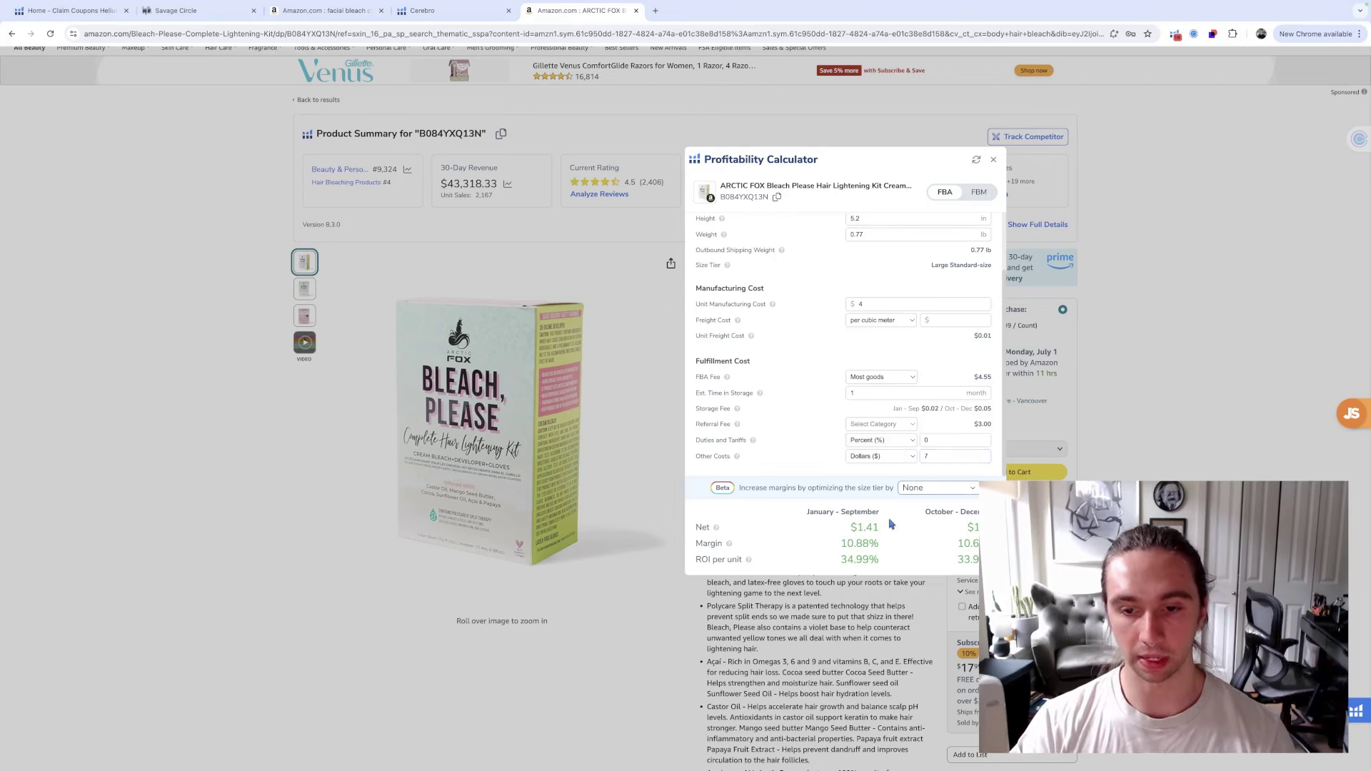
scroll(845, 465, "up", 2)
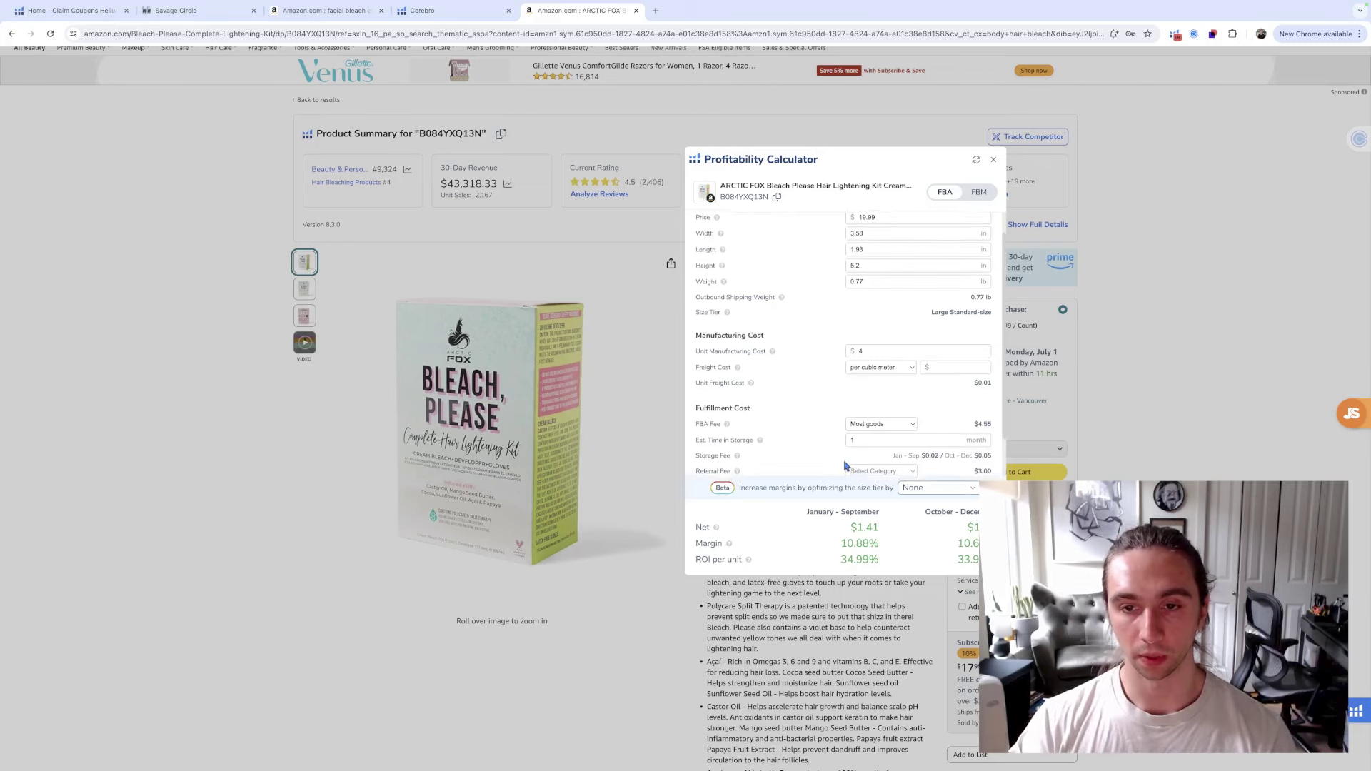
scroll(845, 465, "down", 2)
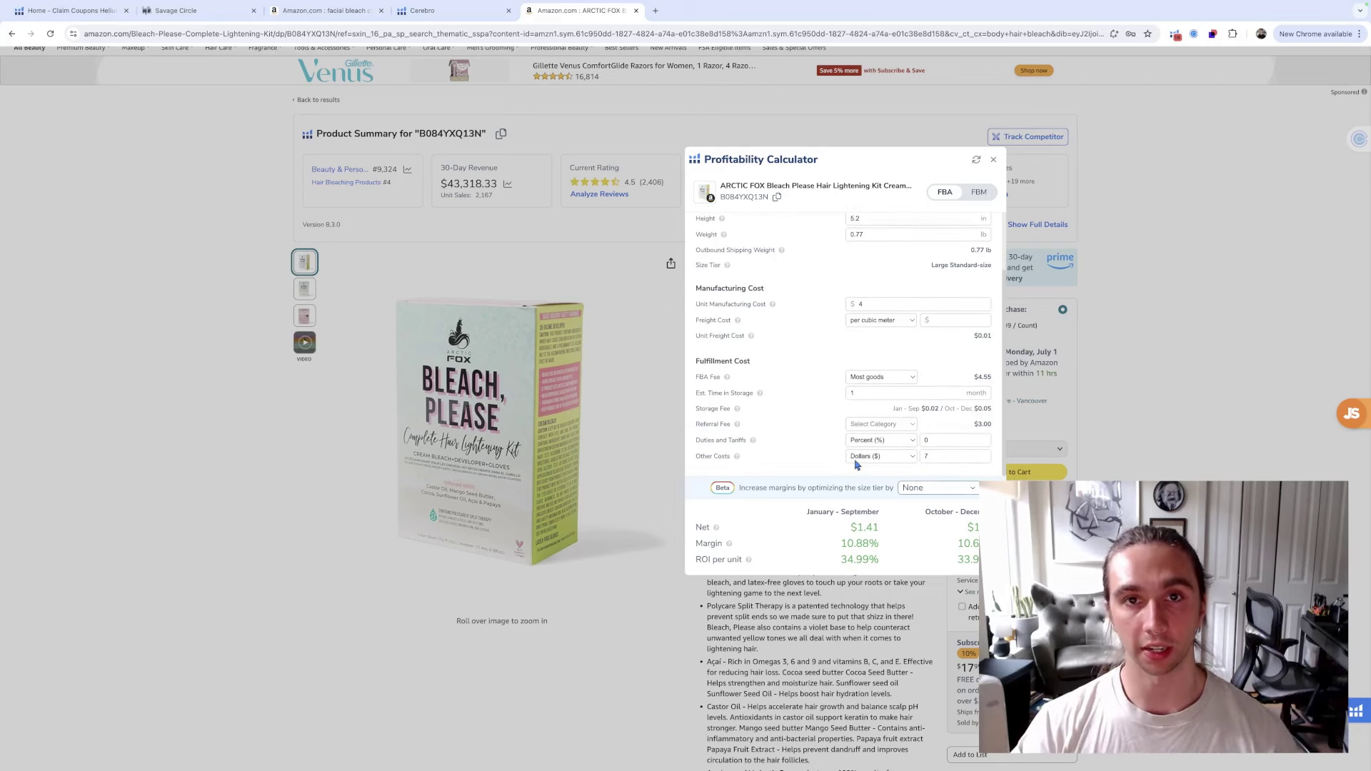
left_click(945, 457)
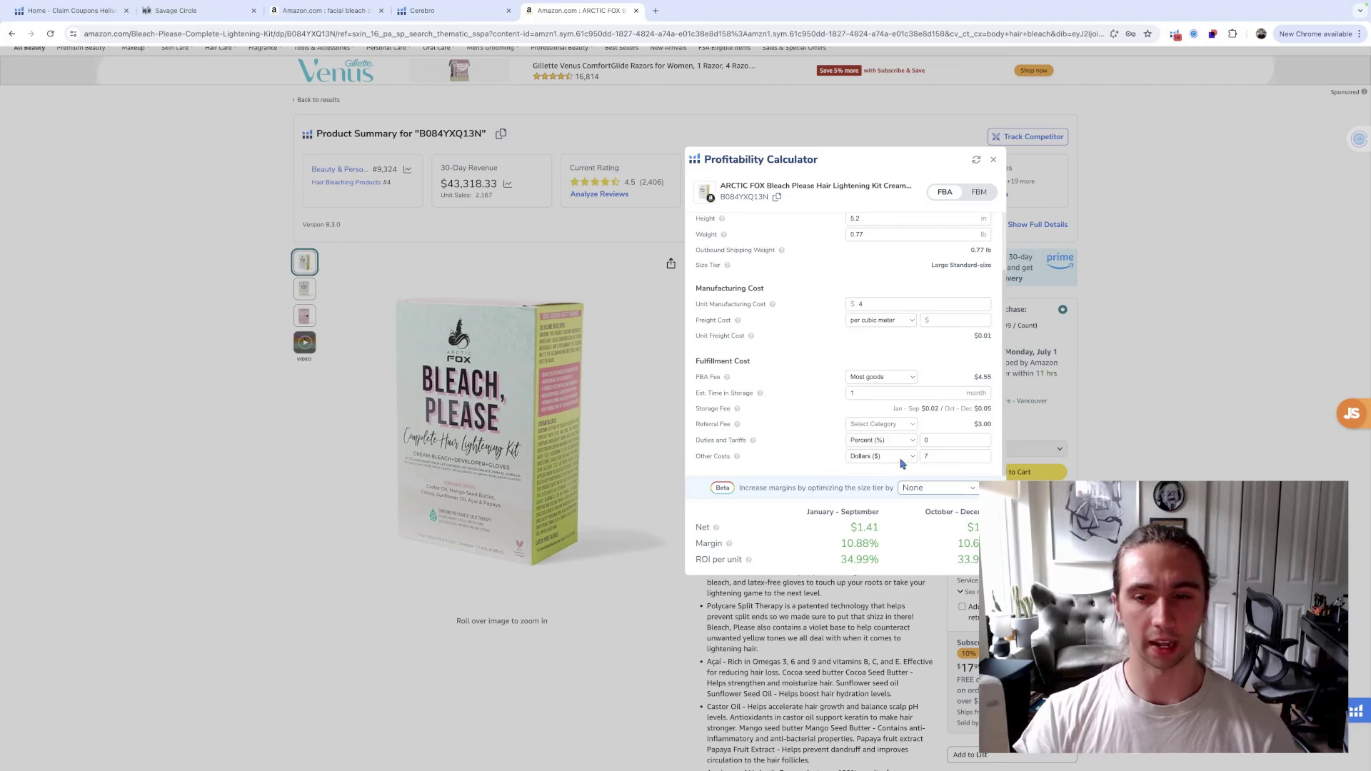
left_click(938, 457)
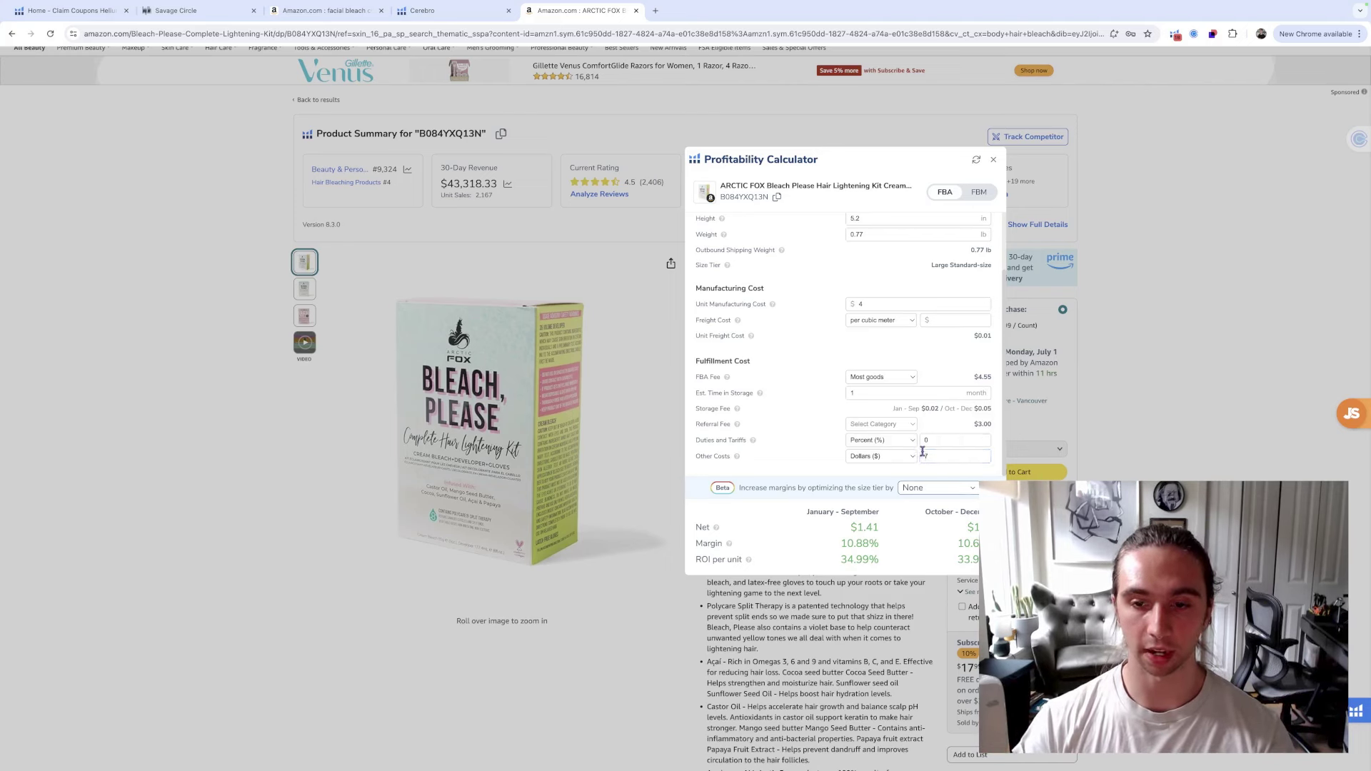
Change Other Costs to $5, bringing the margin to 22.77%
key("BackSpace")
type("5")
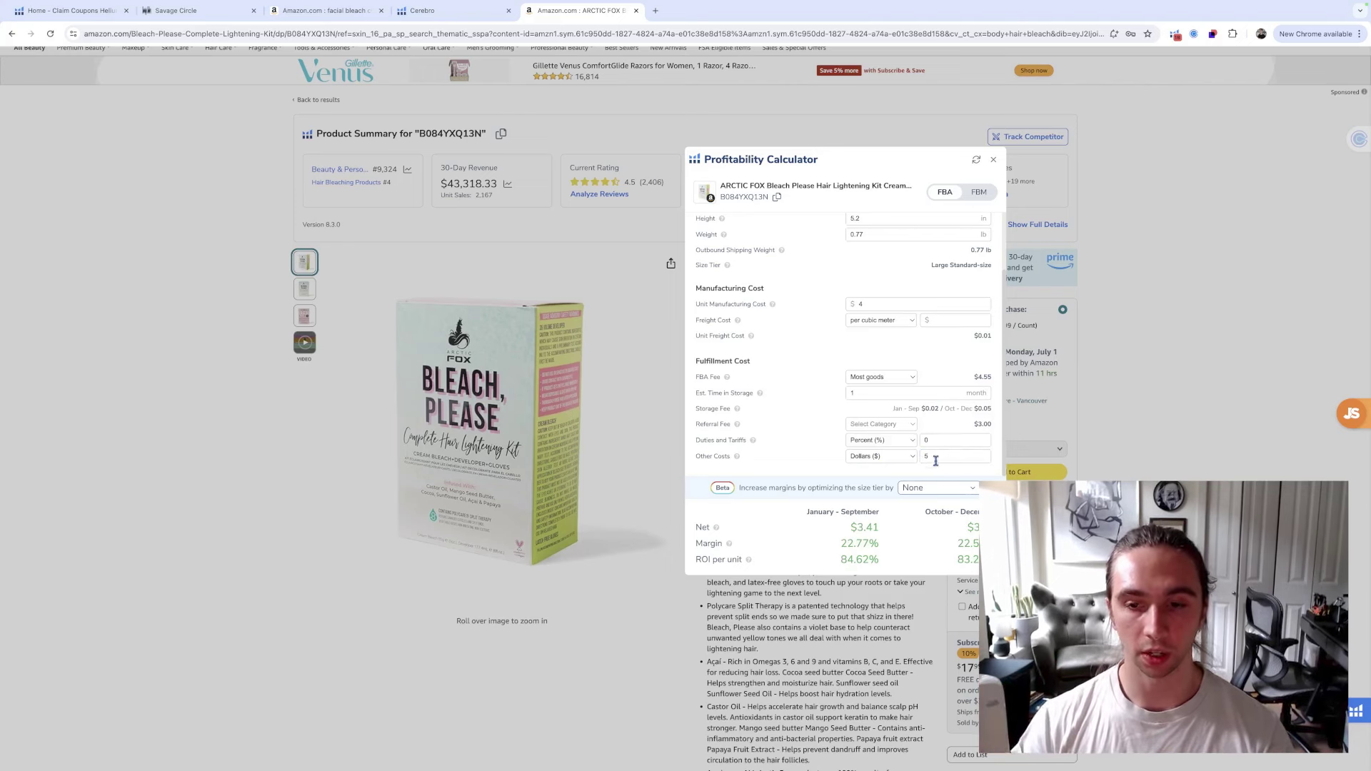
scroll(940, 457, "up", 1)
scroll(936, 461, "down", 1)
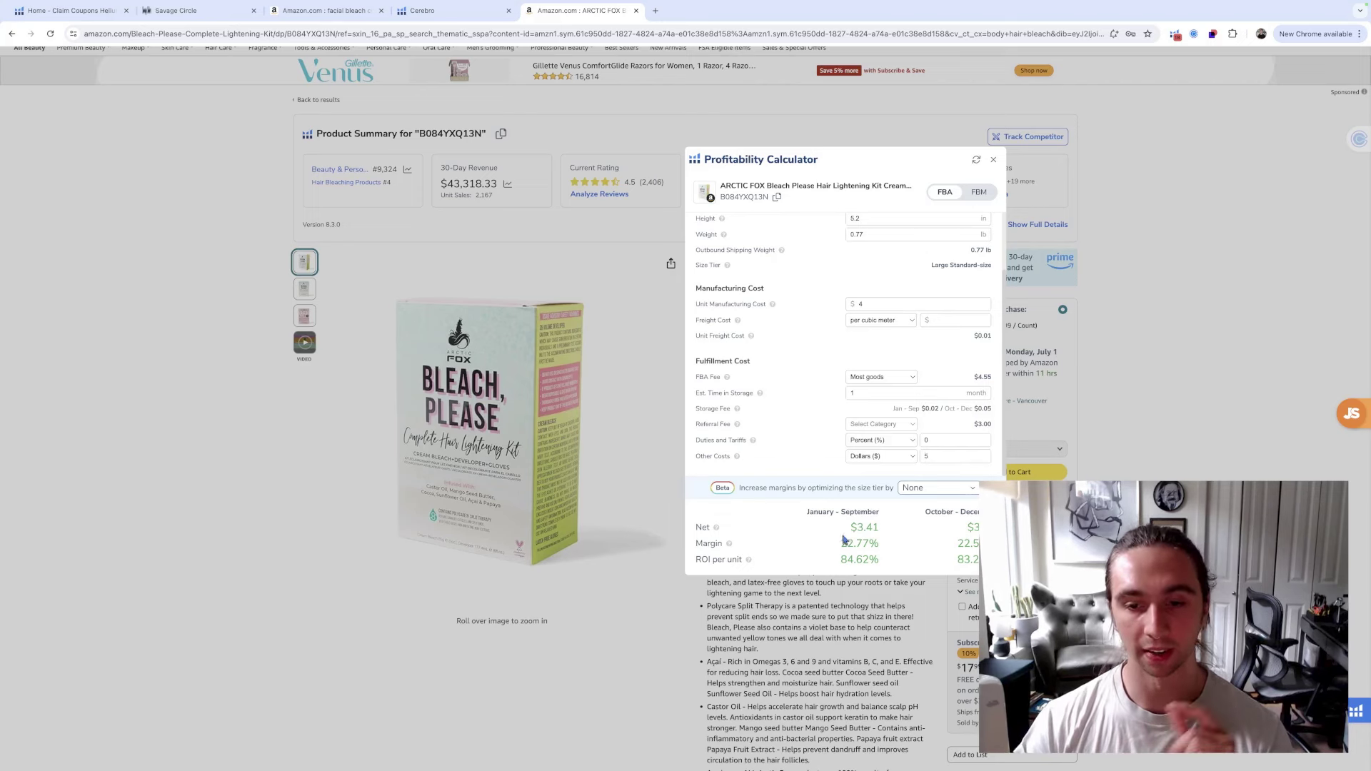
left_click_drag(832, 550, 904, 548)
Replace the Other Costs amount of 5 with $7
left_click(818, 434)
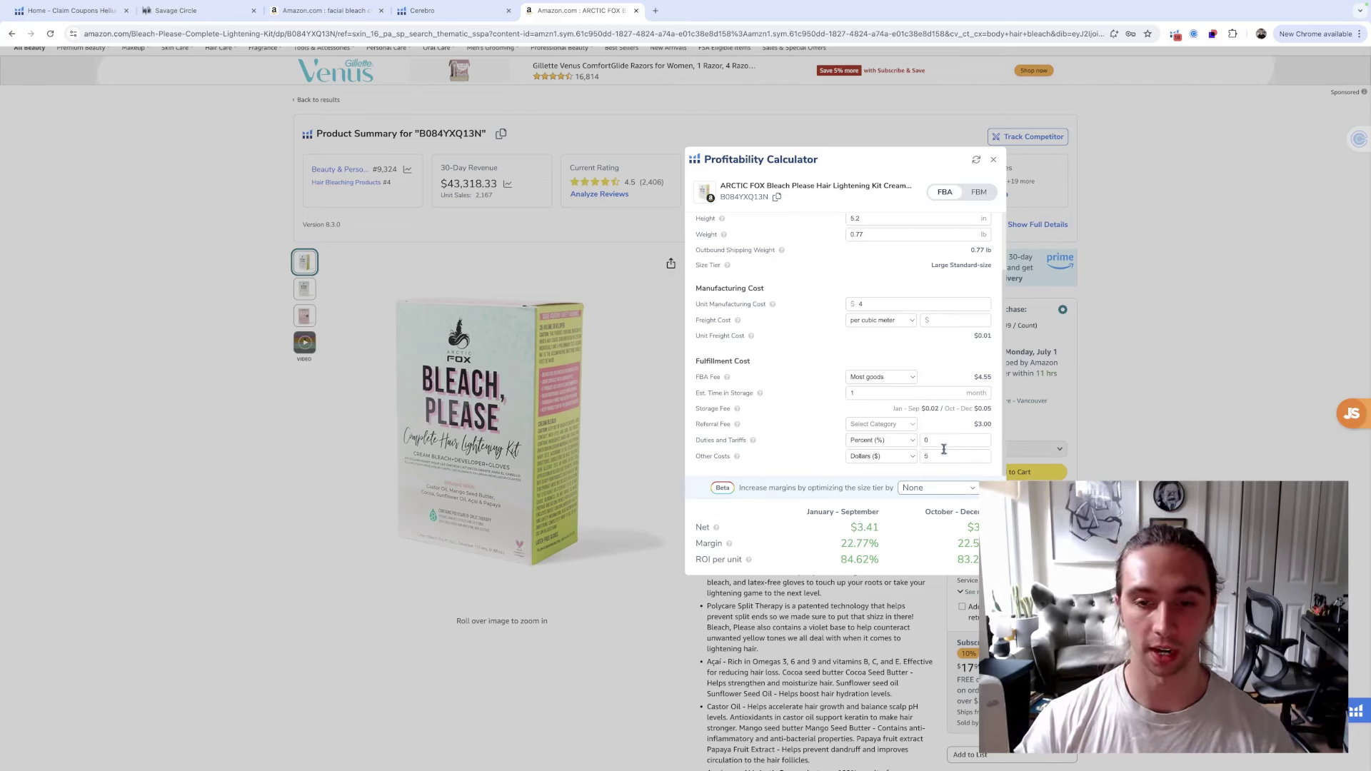
left_click_drag(940, 456, 922, 455)
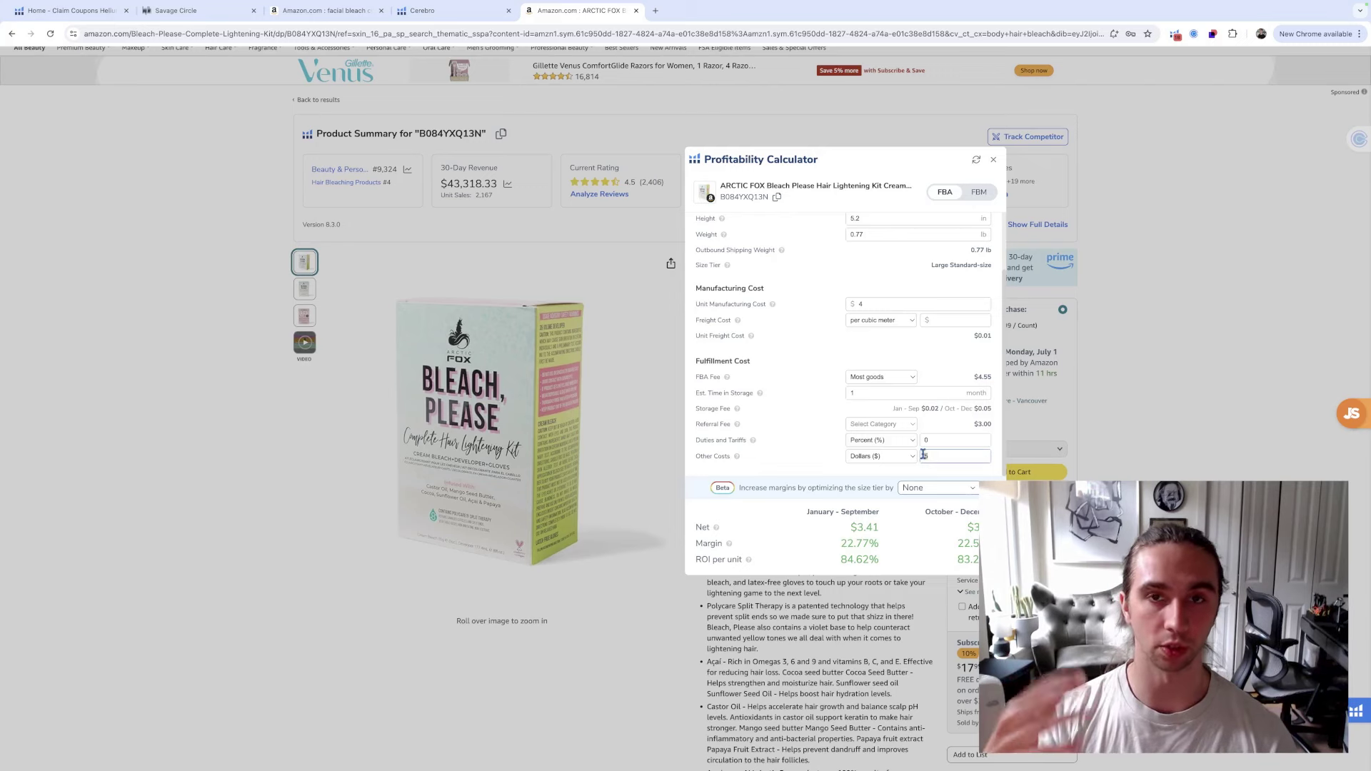
type("7")
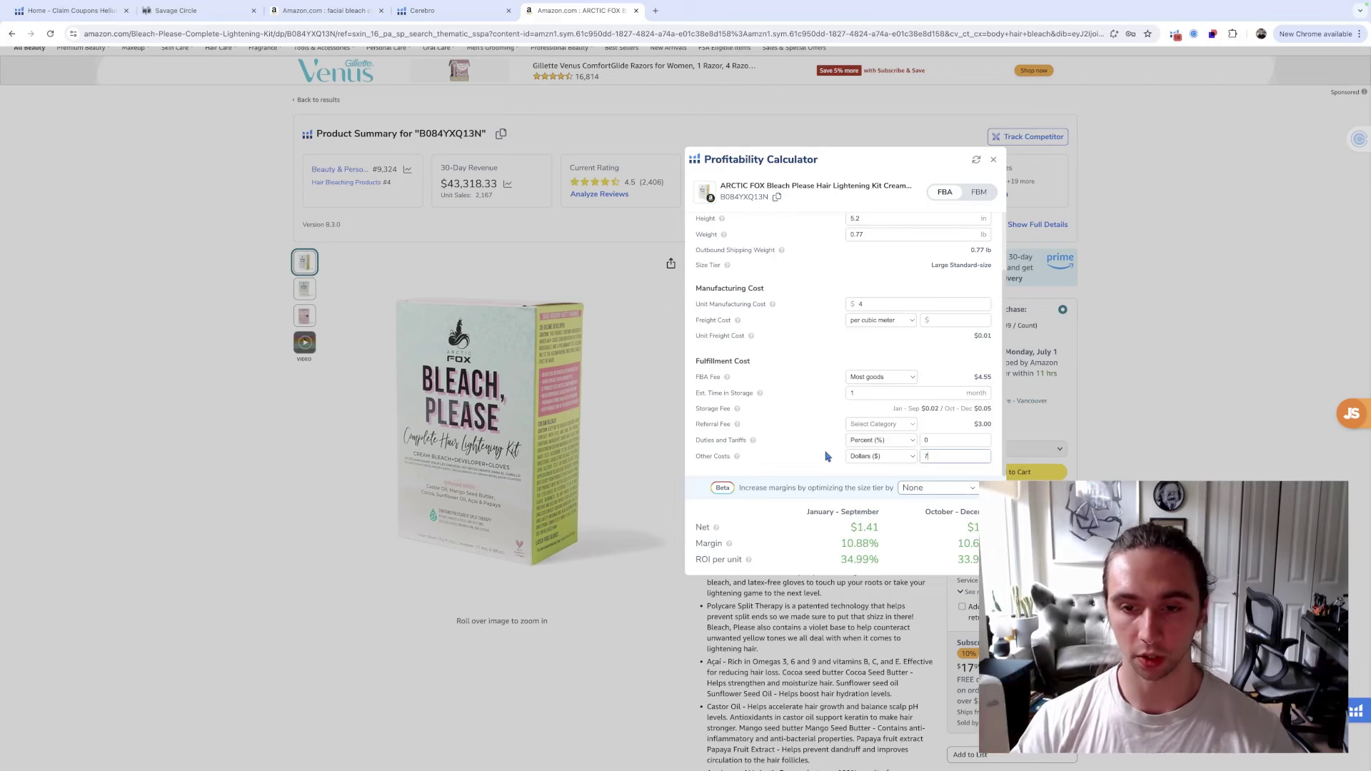
scroll(832, 461, "up", 1)
scroll(837, 461, "down", 1)
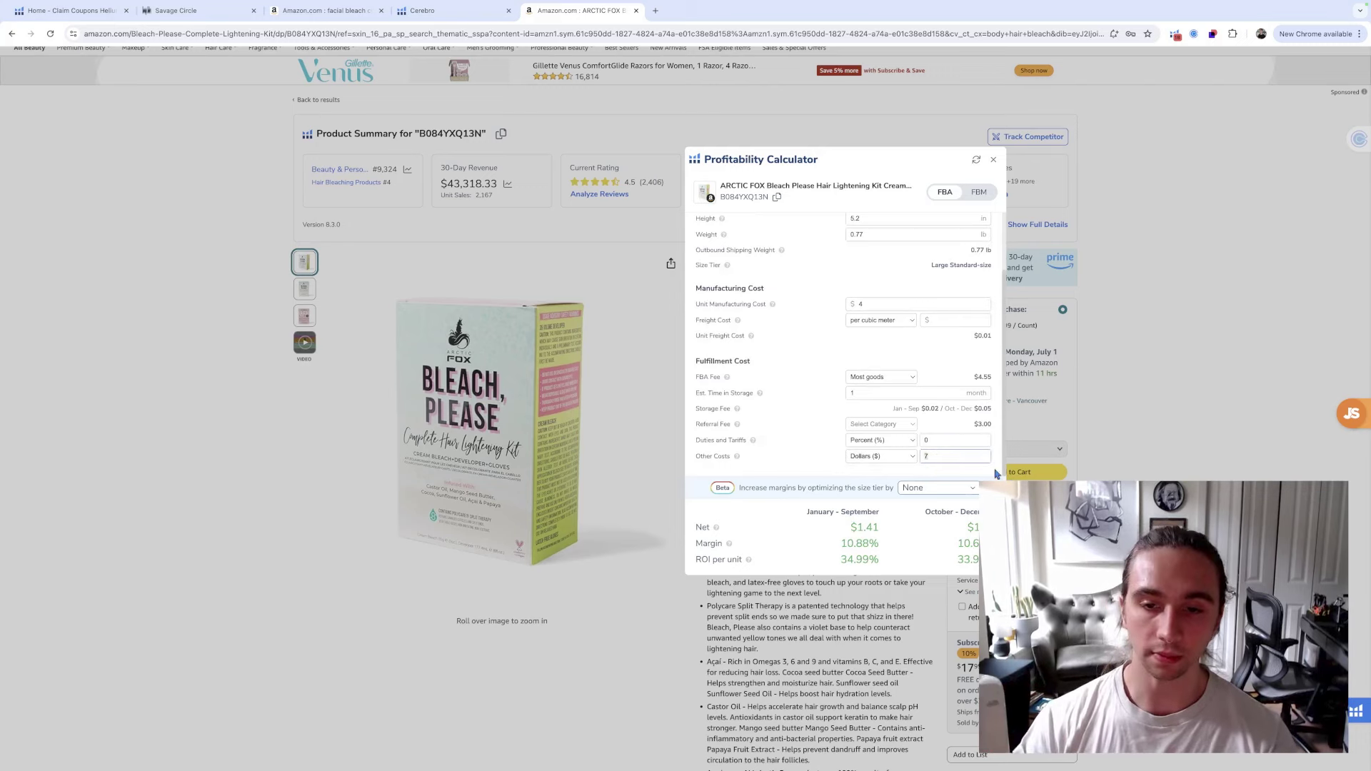
Raise Other Costs to $8, giving $0.41 net, 3.45% margin and 10.17% ROI
key("BackSpace")
type("8")
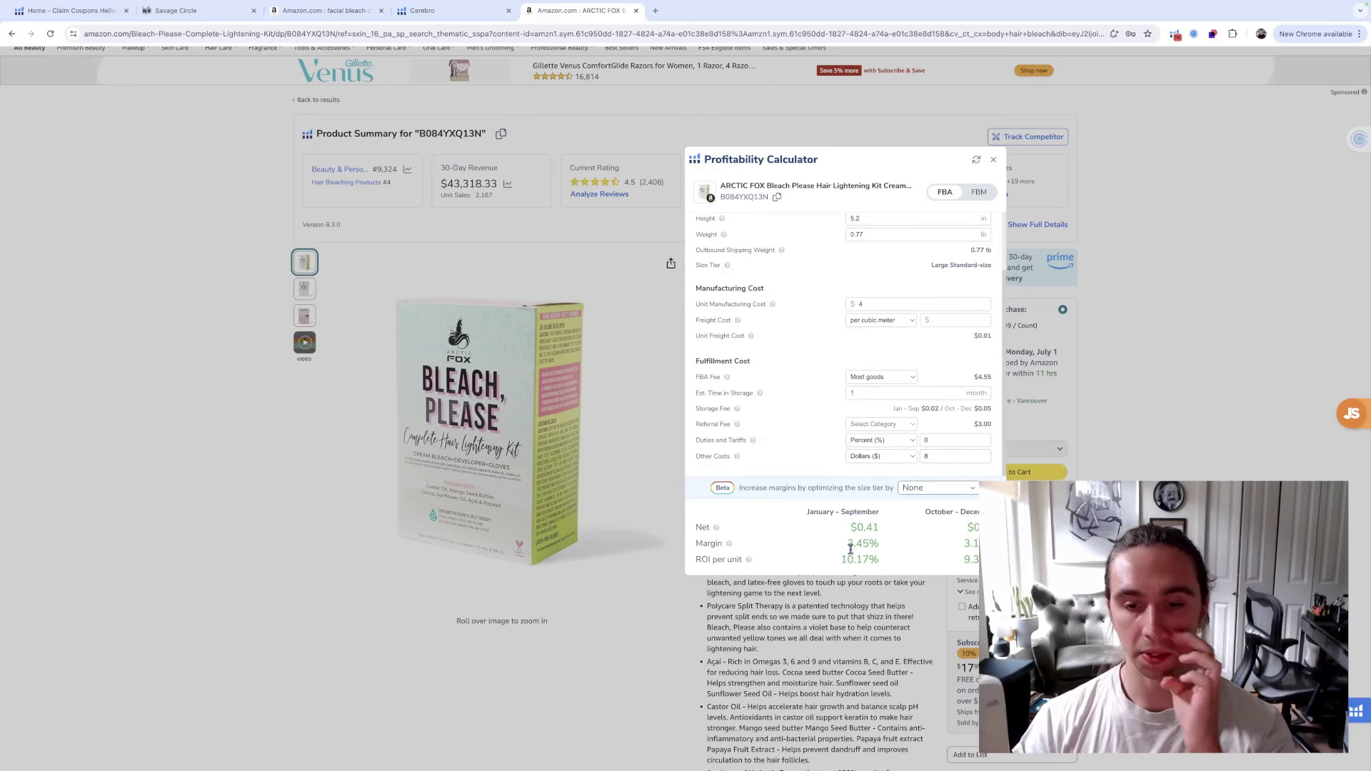
left_click_drag(884, 550, 841, 547)
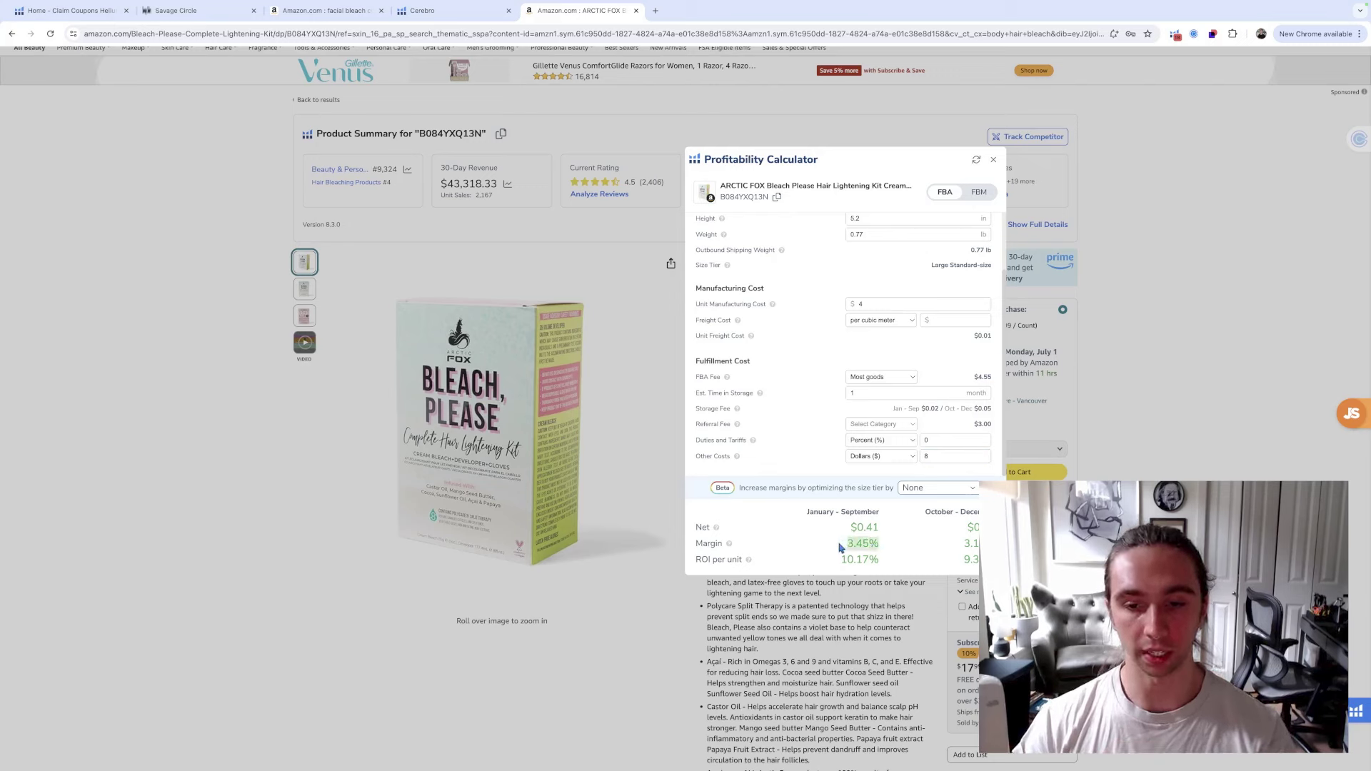
scroll(842, 458, "up", 1)
scroll(842, 458, "down", 1)
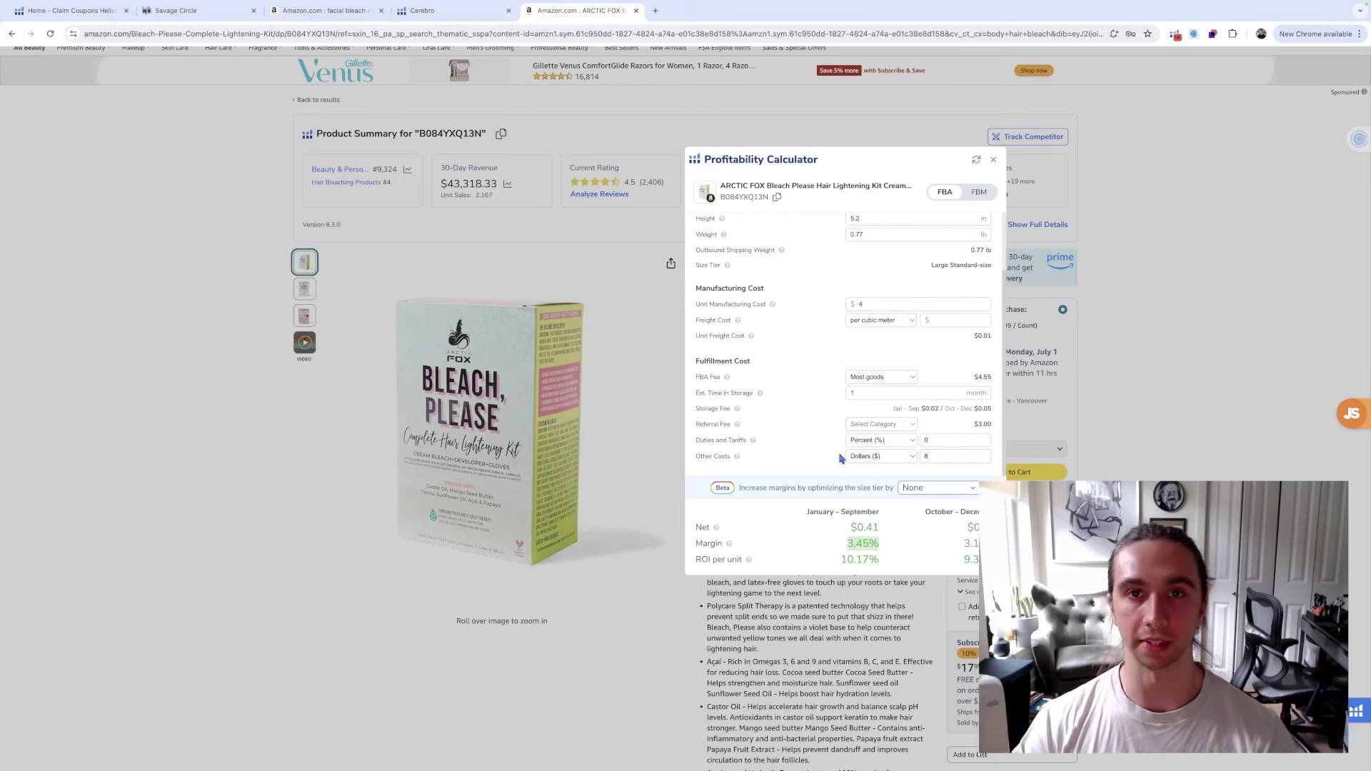
scroll(841, 458, "up", 1)
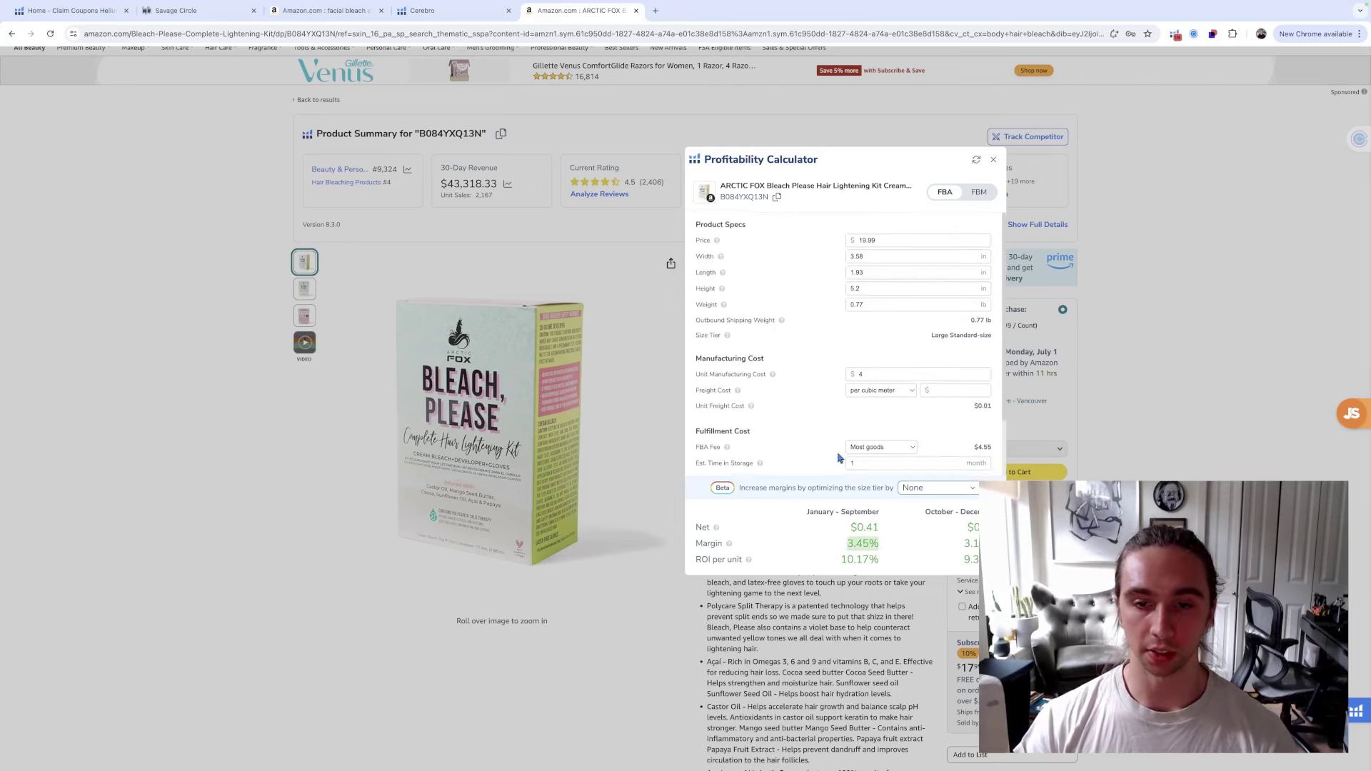
scroll(840, 458, "down", 1)
scroll(840, 458, "down", 1)
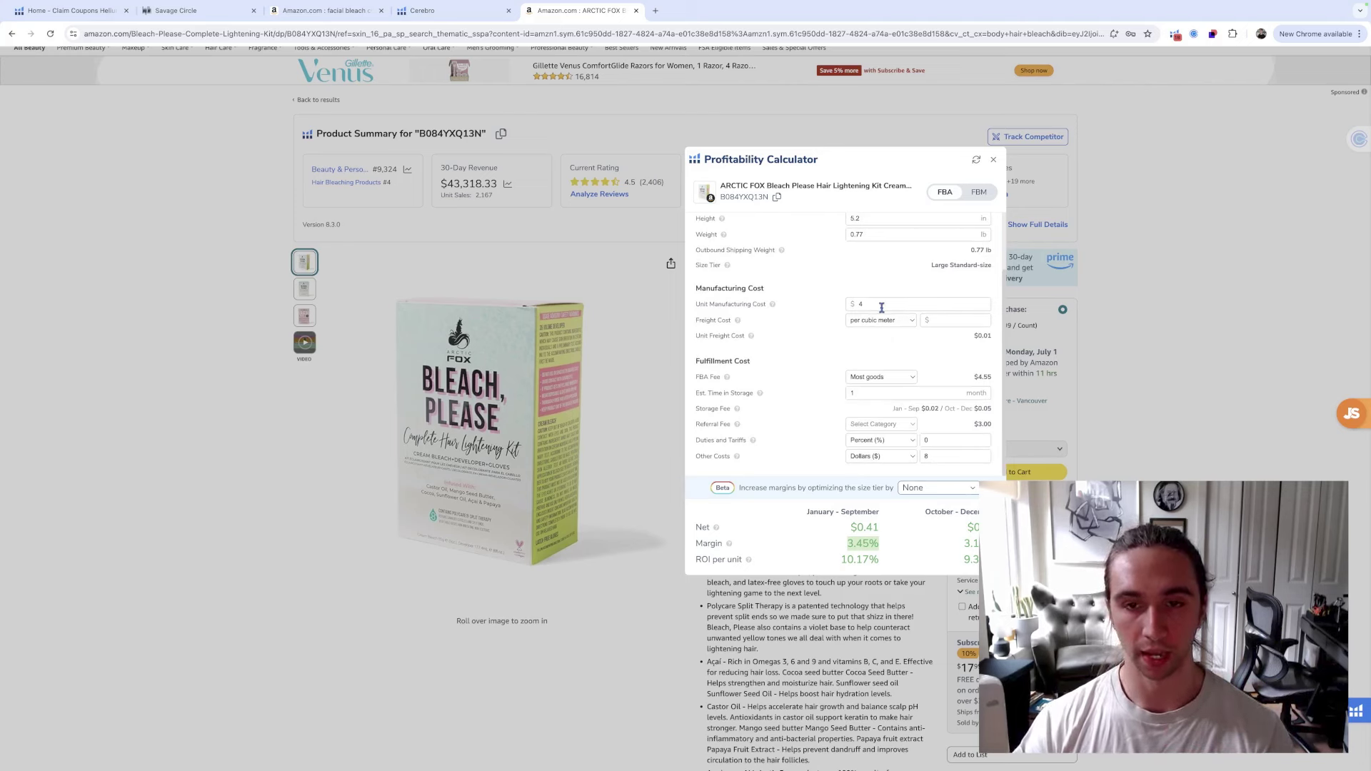
scroll(884, 307, "up", 1)
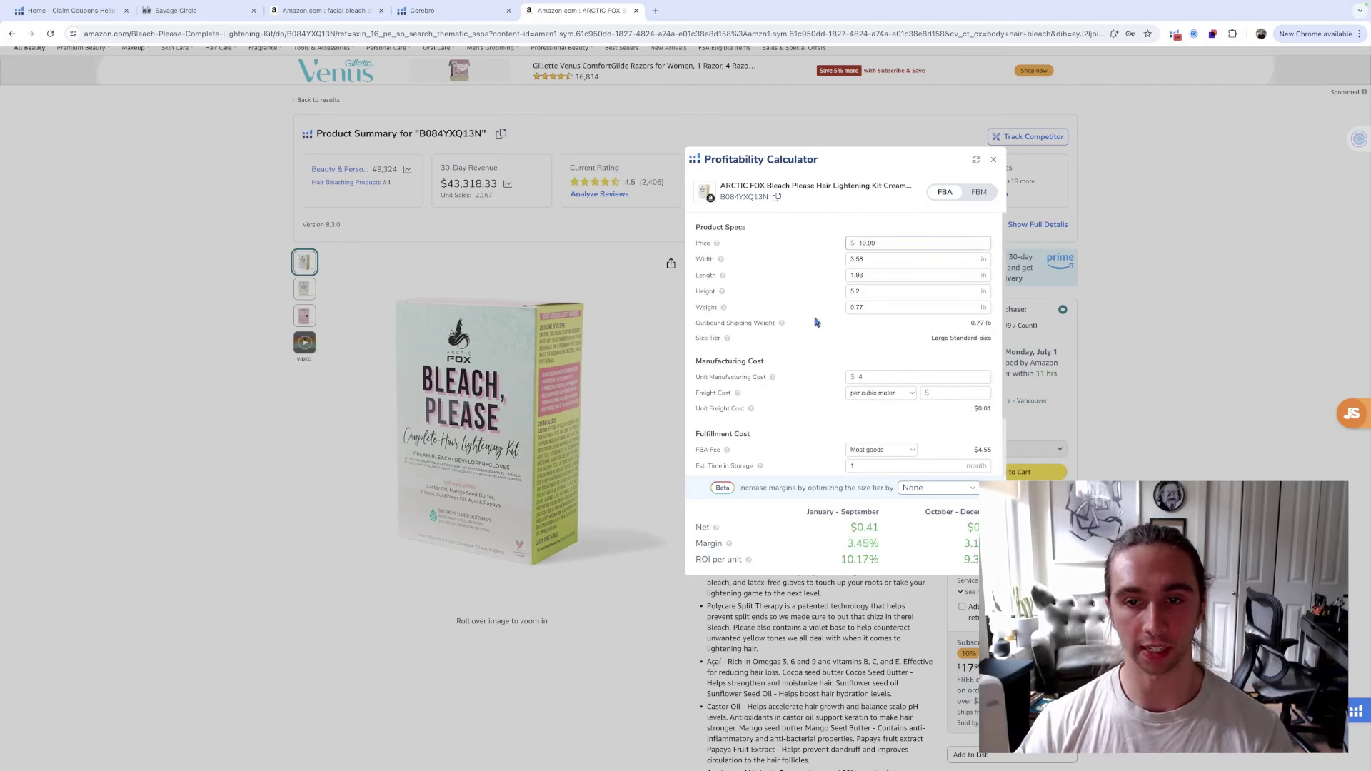
scroll(839, 350, "down", 1)
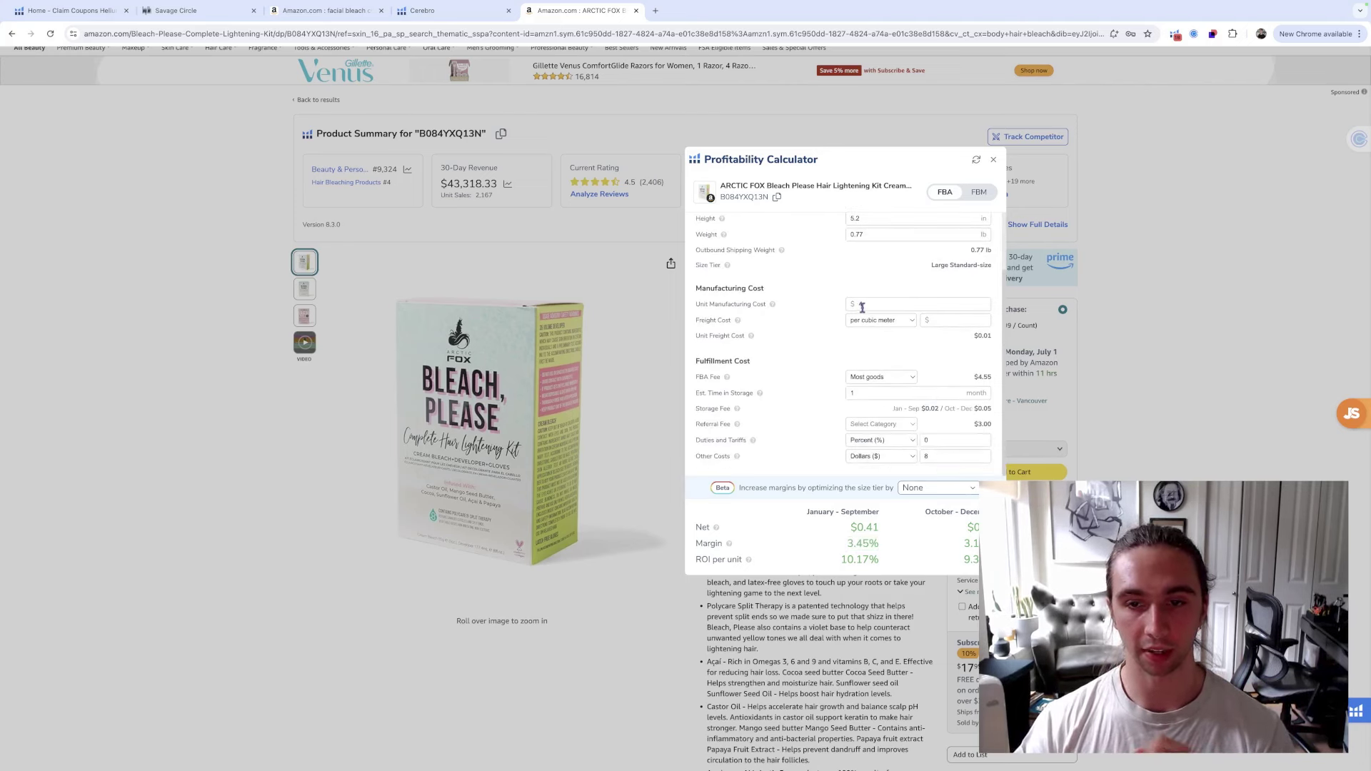
Delete the $8 Other Costs, restoring $8.41 net, 42.09% margin and 208.68% ROI
scroll(822, 354, "down", 2)
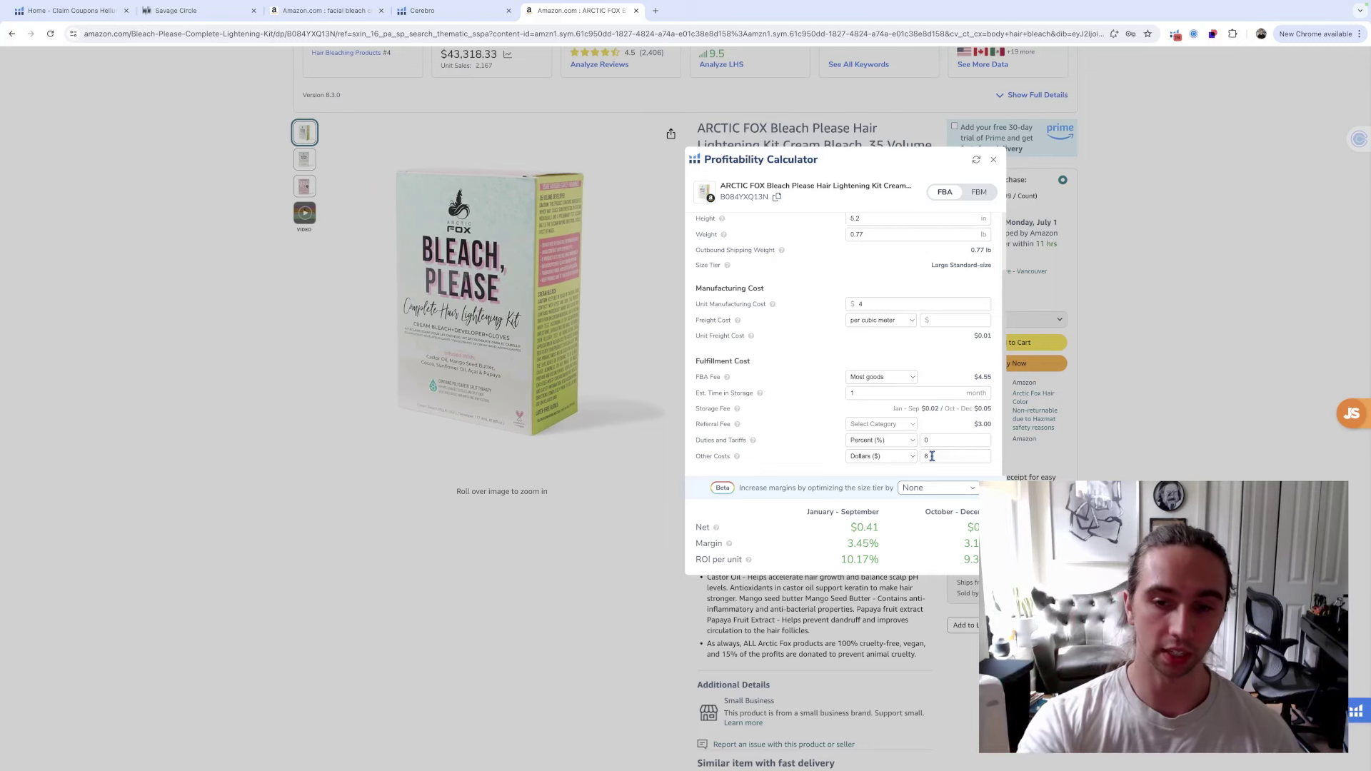
left_click(932, 456)
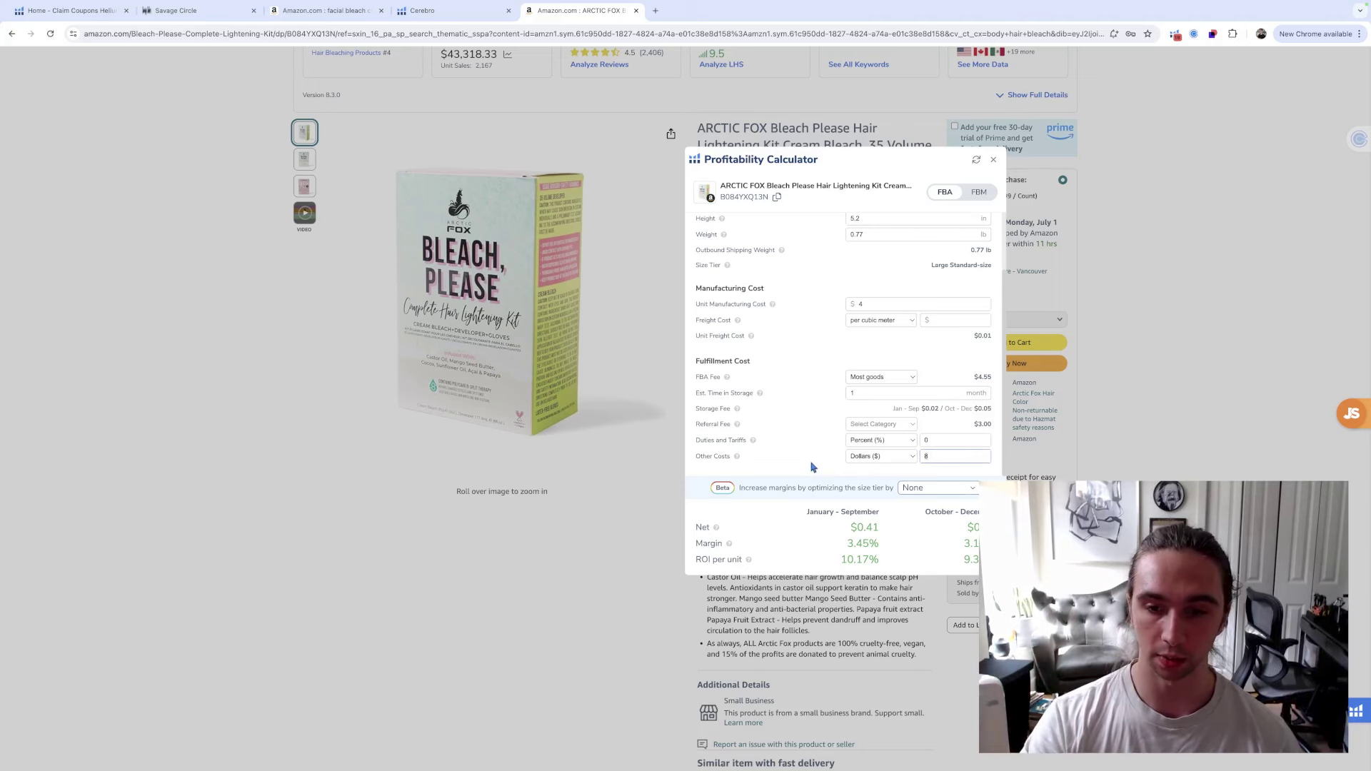
key("BackSpace")
left_click_drag(885, 561, 841, 547)
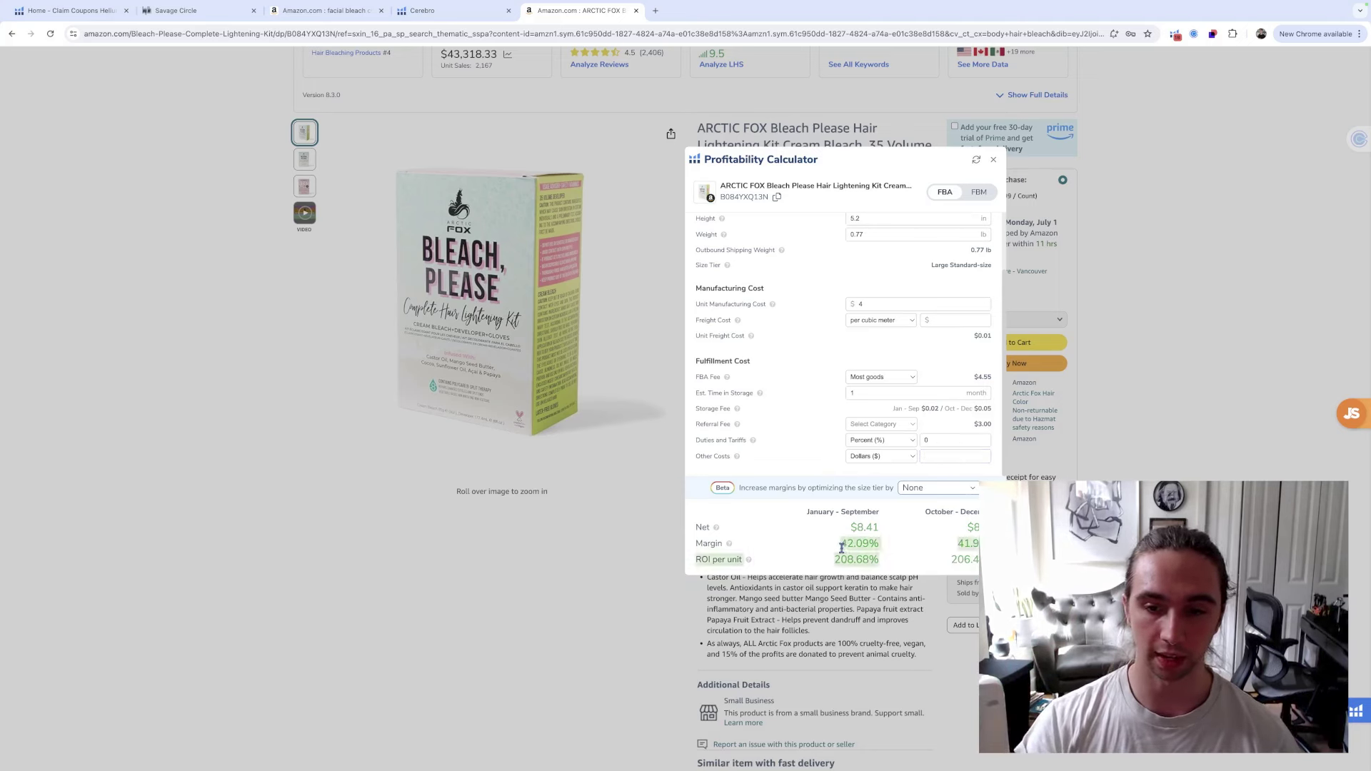
left_click(838, 450)
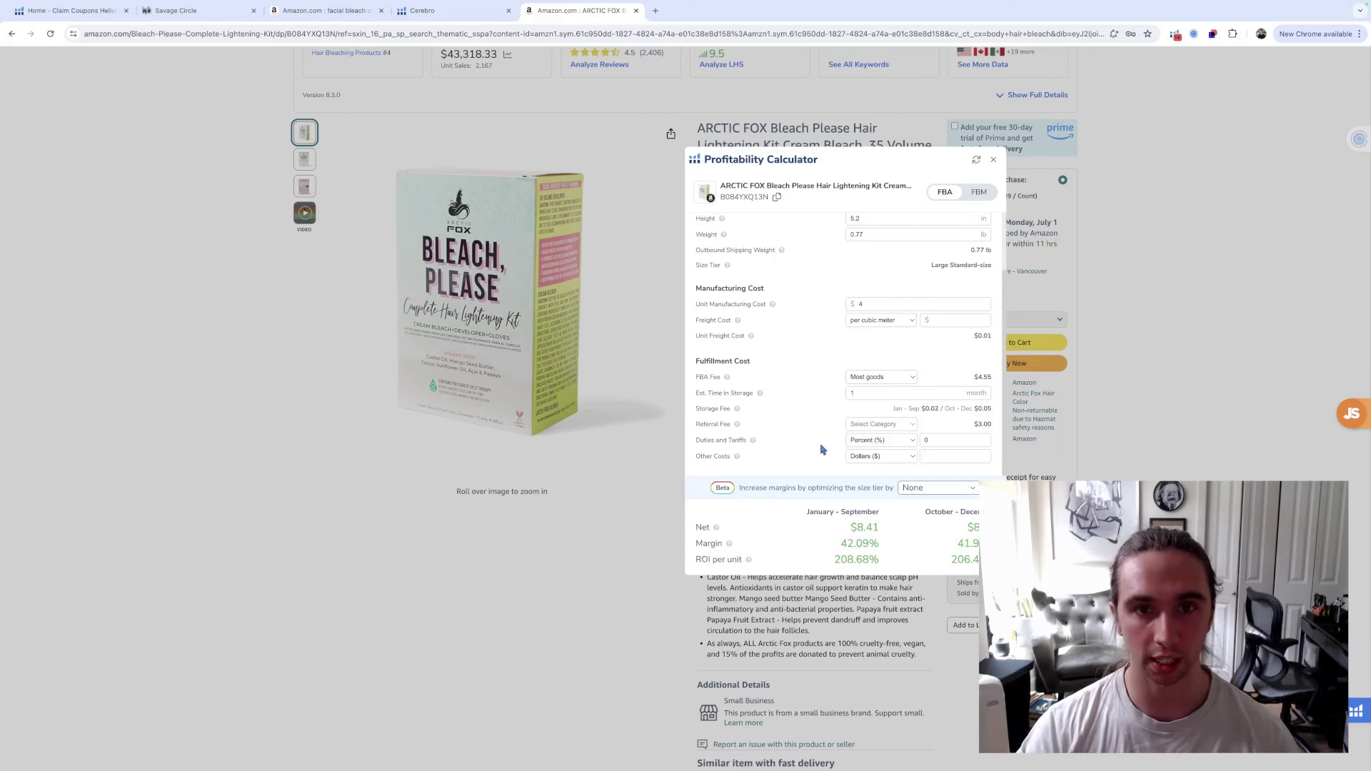
scroll(822, 450, "up", 5)
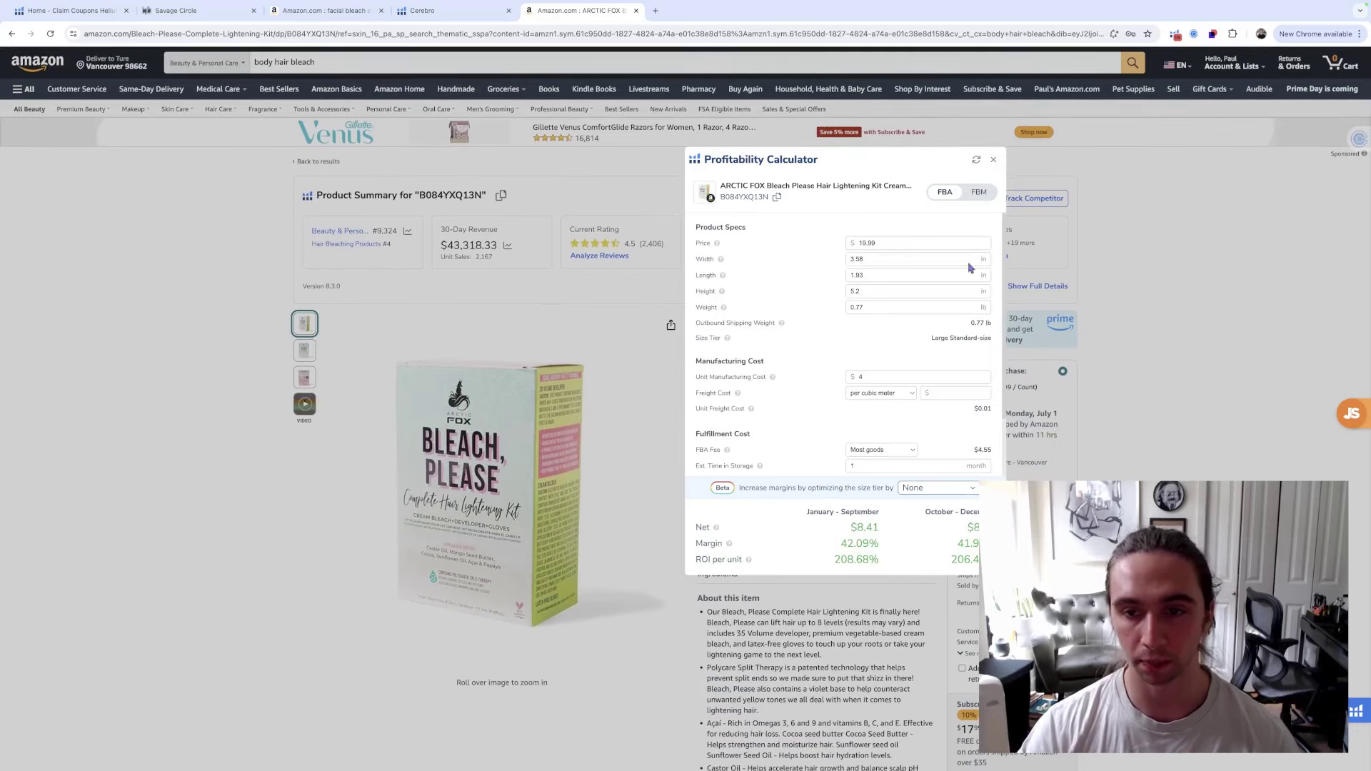
Close the Profitability Calculator and go back to the body hair bleach search results
left_click(994, 159)
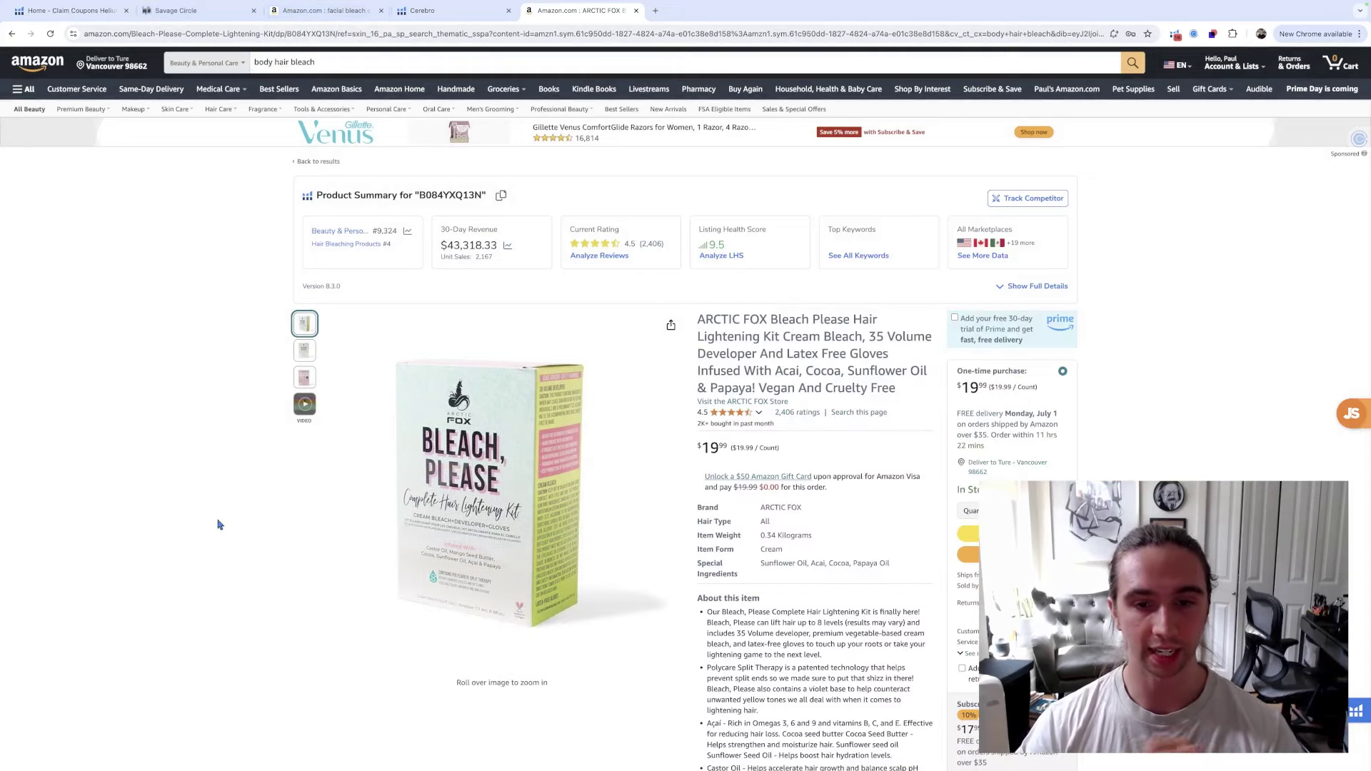
left_click(11, 34)
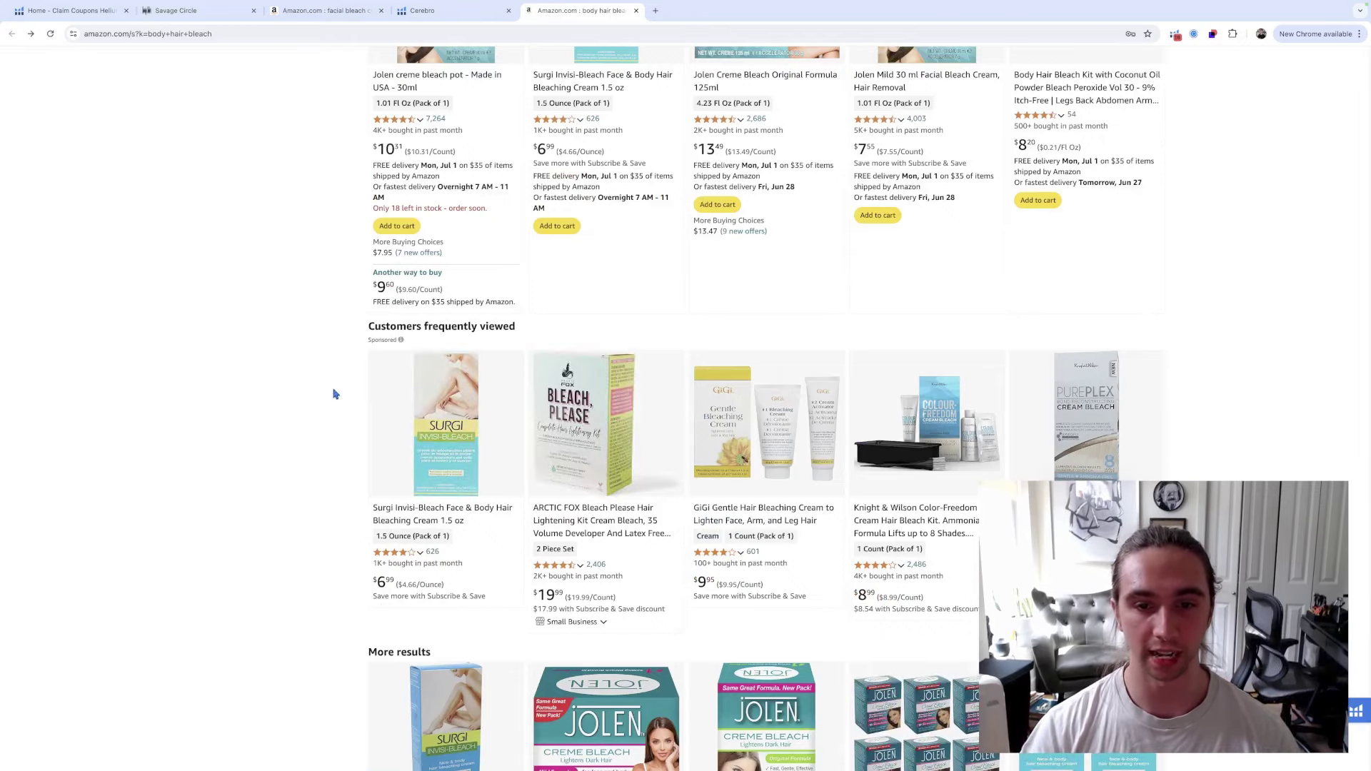
scroll(335, 394, "down", 8)
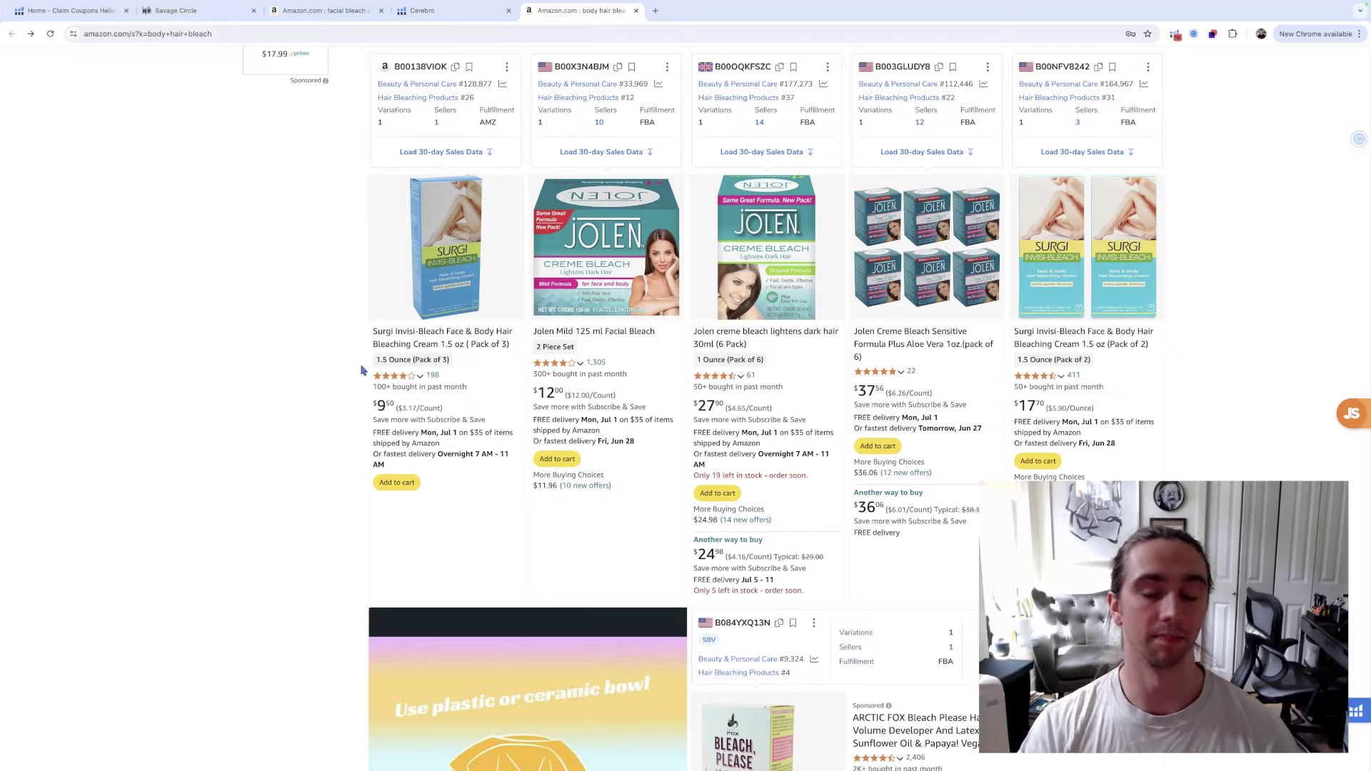
scroll(364, 371, "up", 15)
scroll(364, 370, "down", 3)
scroll(686, 407, "down", 4)
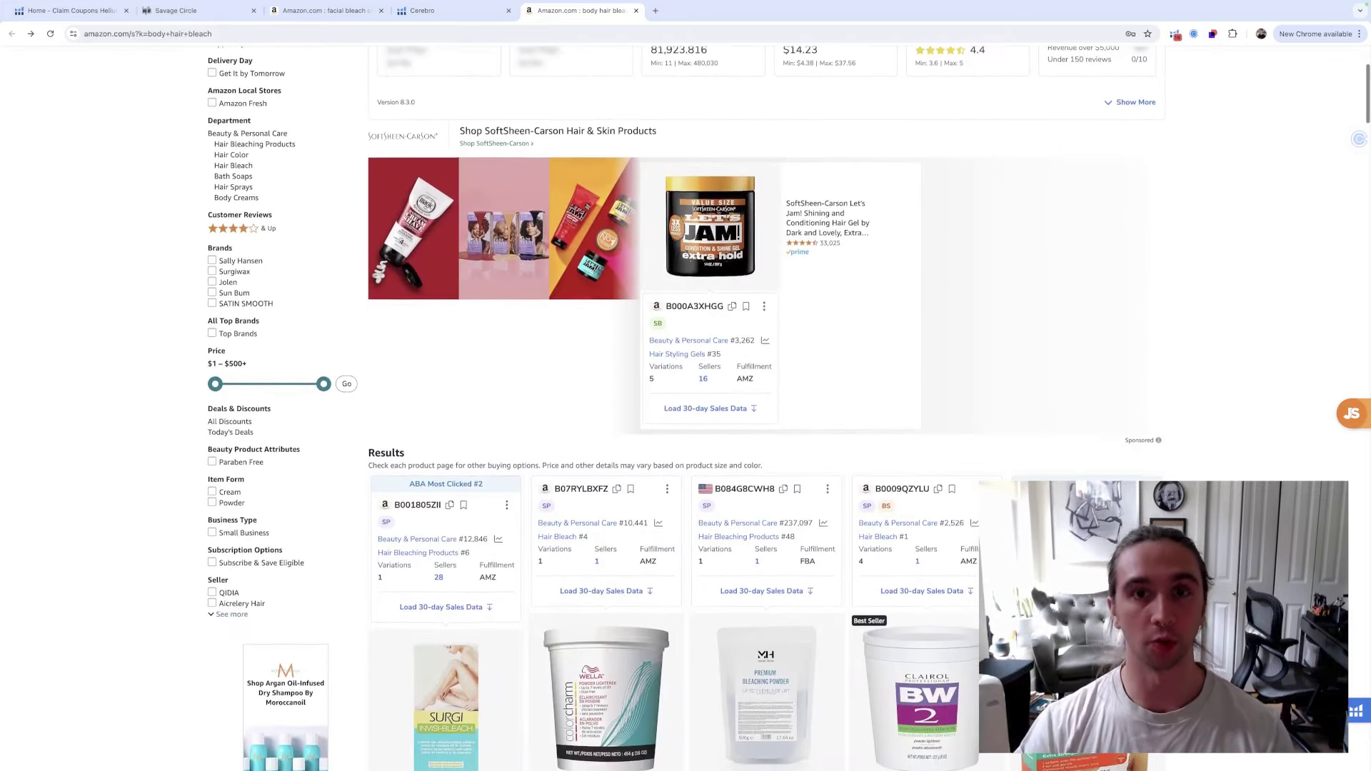
scroll(686, 407, "down", 3)
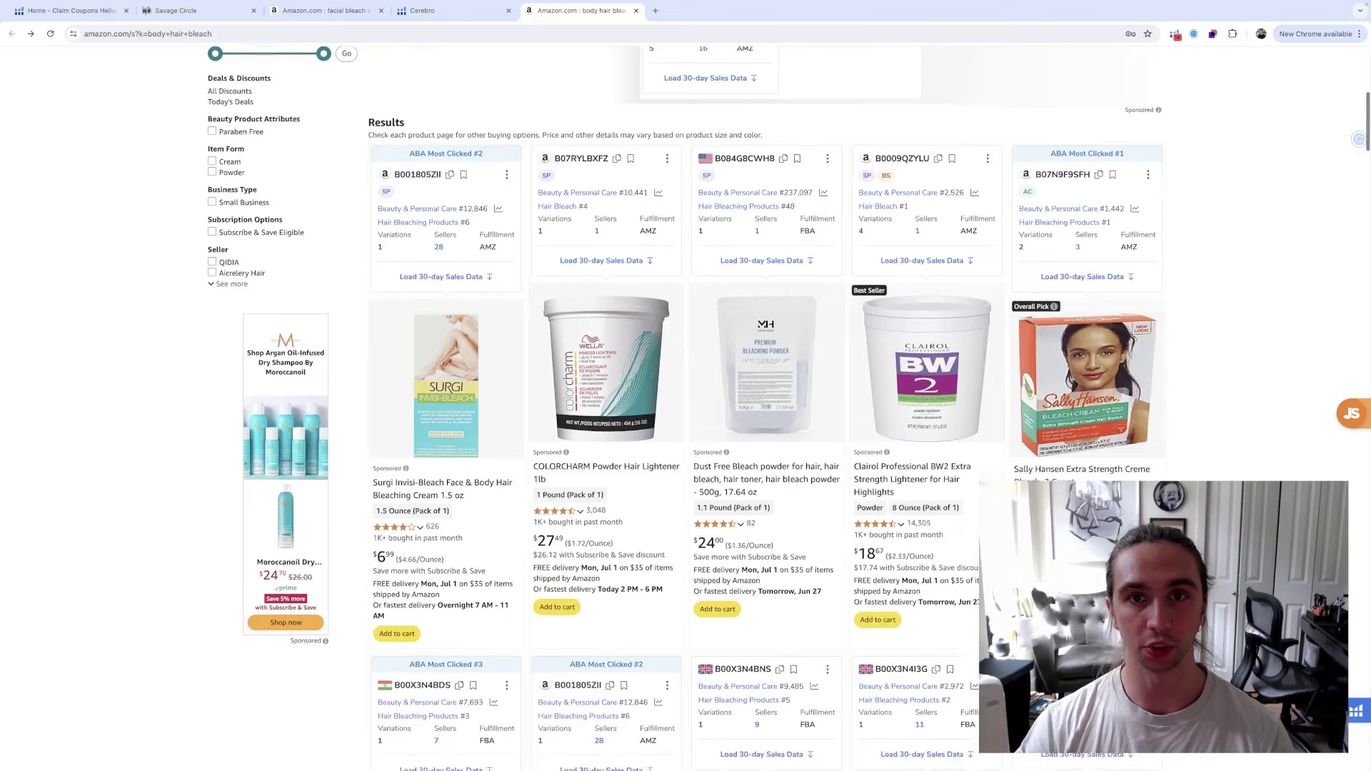
scroll(686, 407, "down", 1)
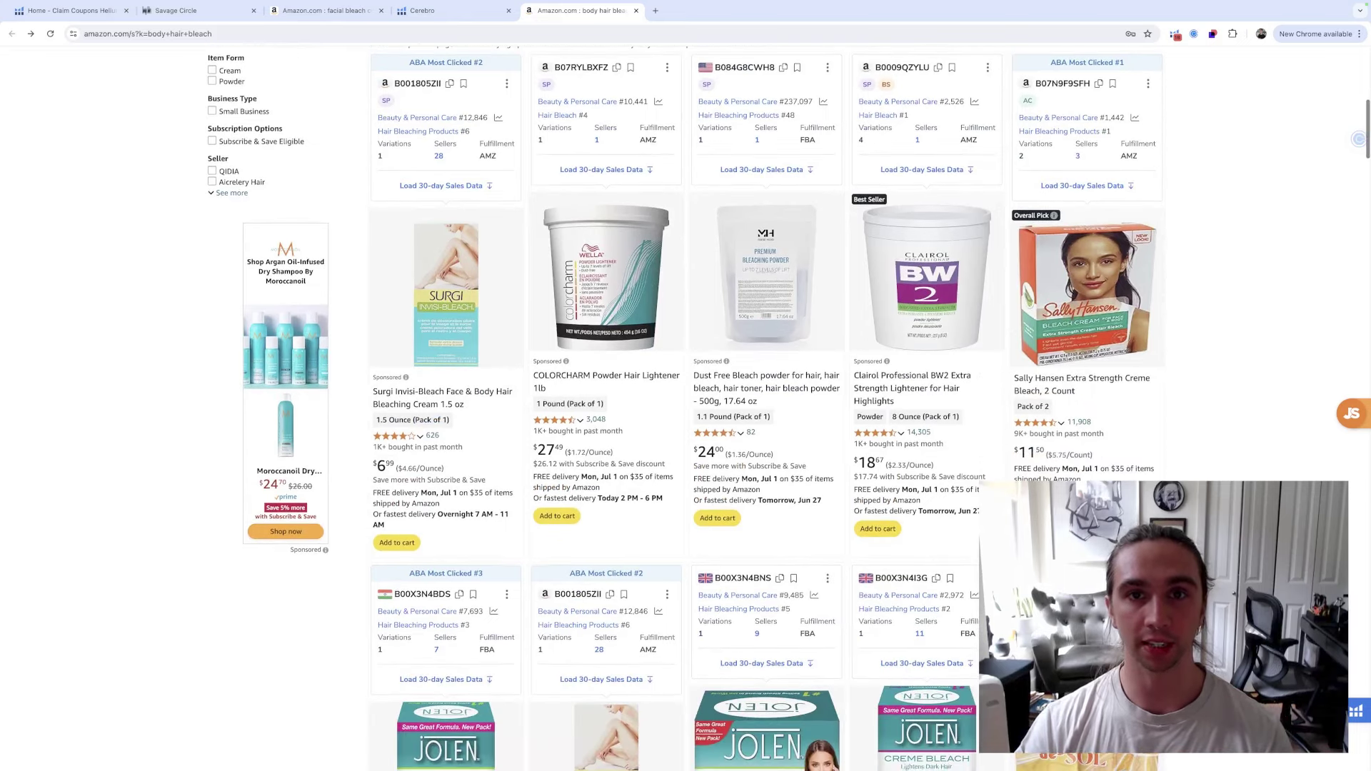